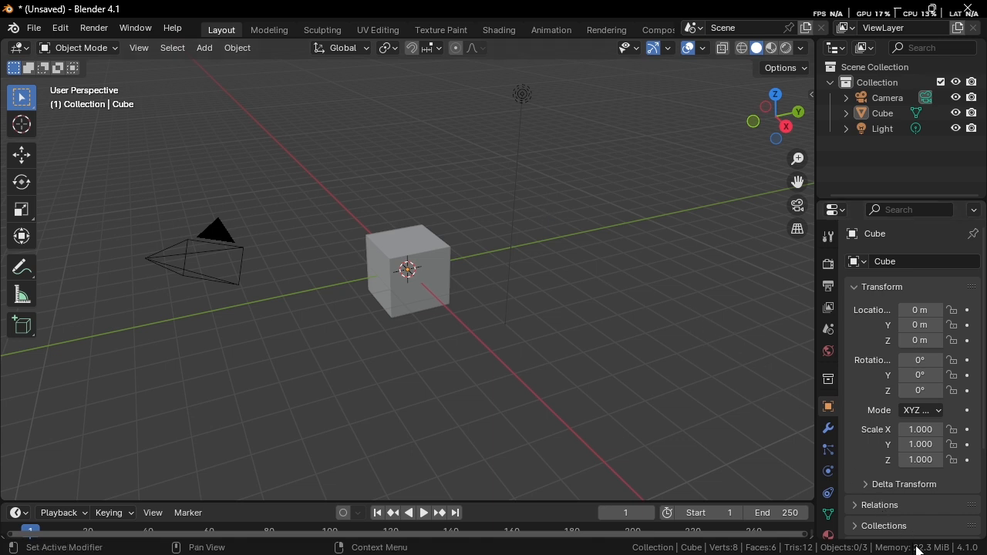
Search the add-ons in the preferences for "node" to check the Node Wrangler entry, and close the preferences
left_click(66, 31)
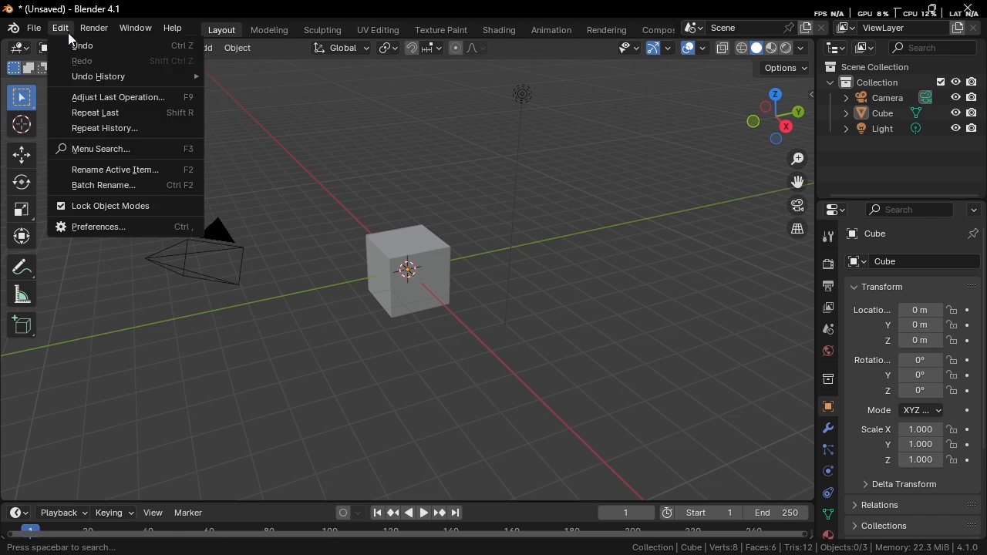
left_click(120, 228)
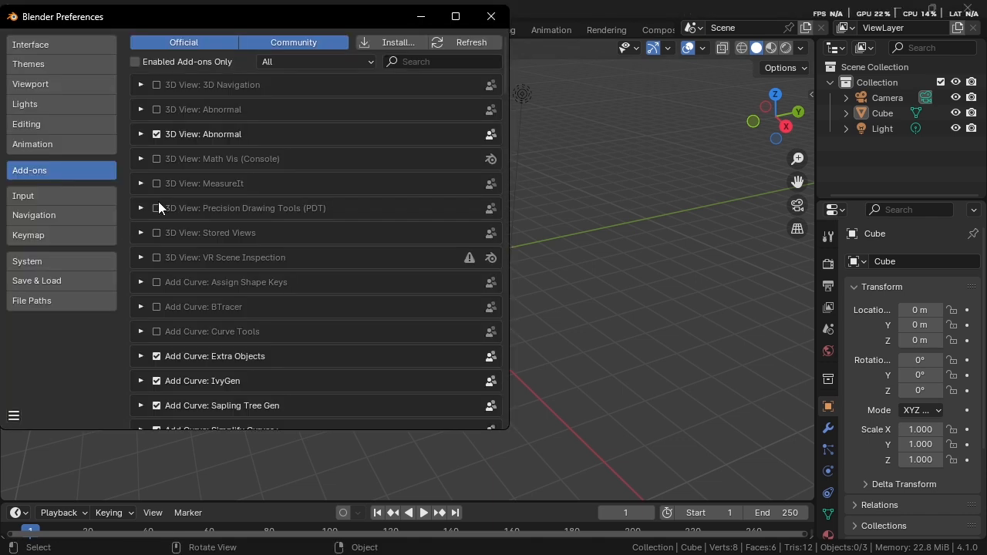
left_click(446, 61)
type("node")
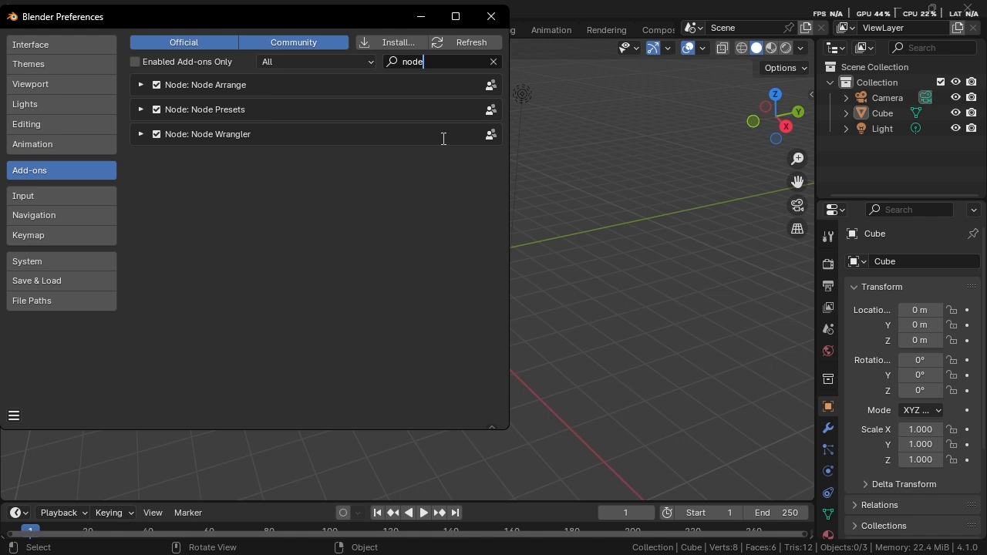
key("Return")
left_click(493, 16)
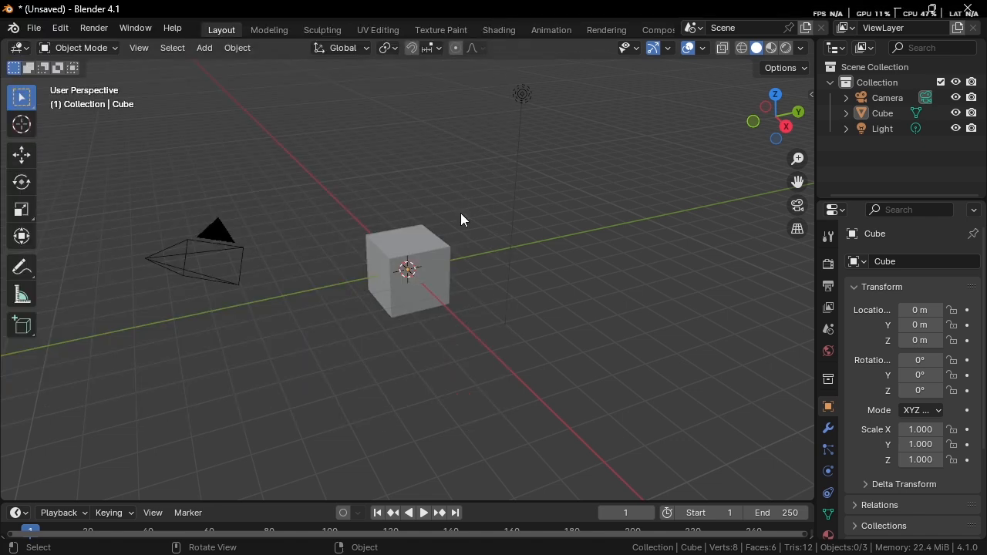
Delete all default objects from the scene and import Illustration.png from the Text Discplacement folder as an image plane
key("a")
key("Delete")
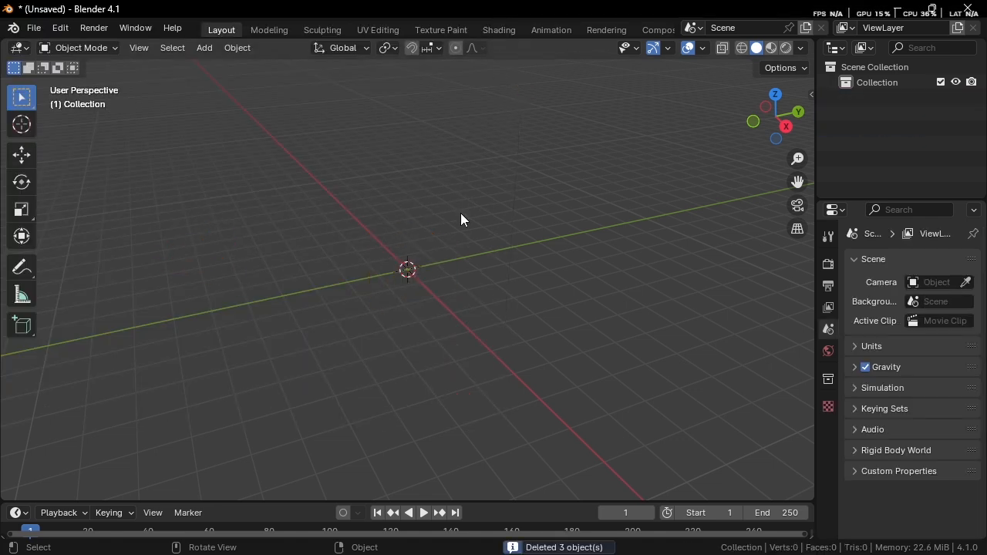
key("shift+a")
mouse_move(453, 402)
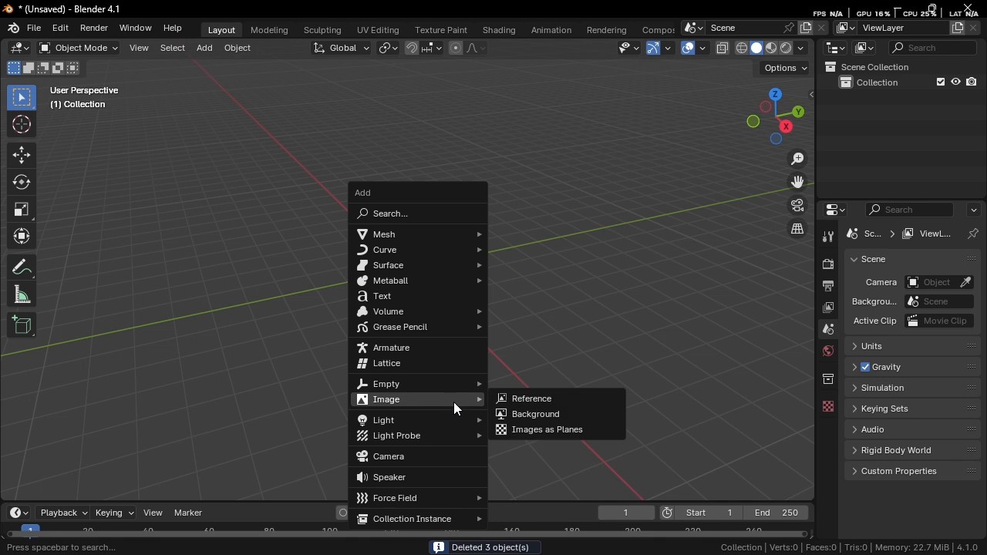
left_click(542, 429)
scroll(204, 315, "down", 8)
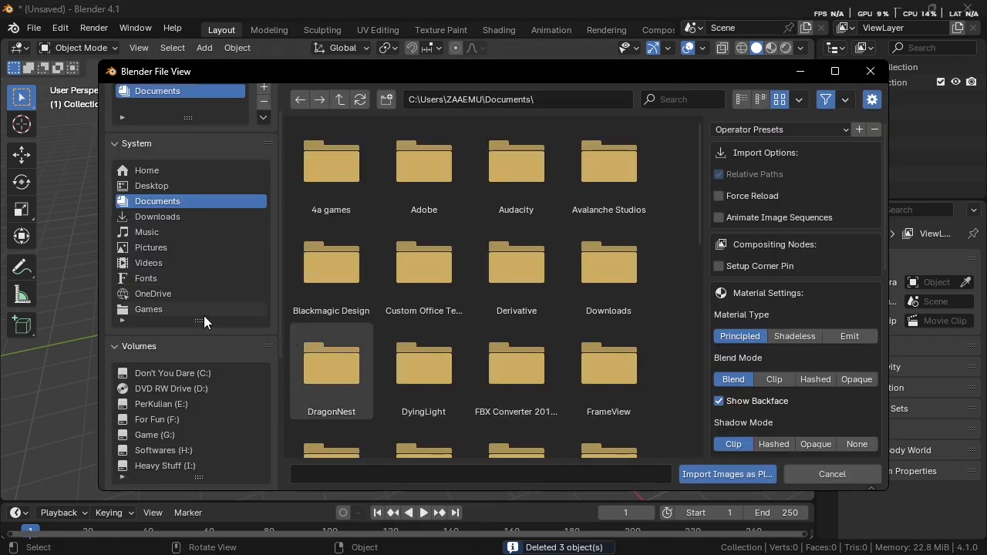
left_click(188, 325)
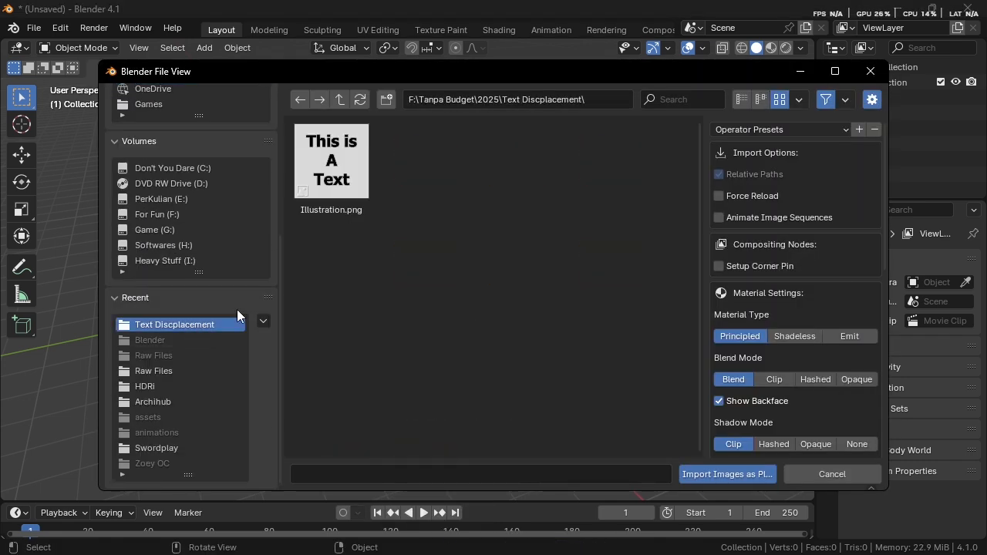
double_click(343, 206)
middle_click_drag(357, 165, 434, 236)
scroll(526, 277, "up", 4)
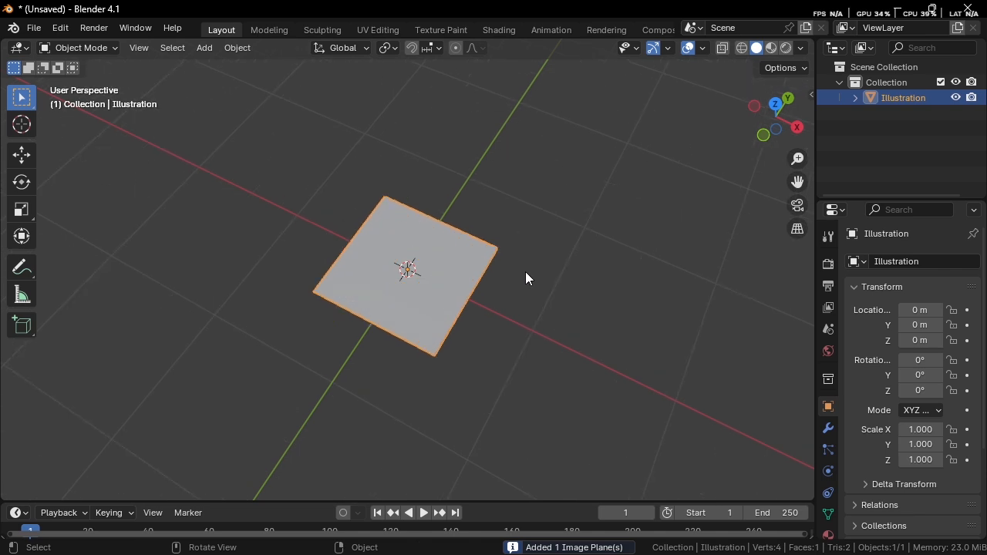
Switch the viewport to Material Preview shading to show the image on the plane
key("z")
left_click(520, 218)
key("z")
left_click(529, 260)
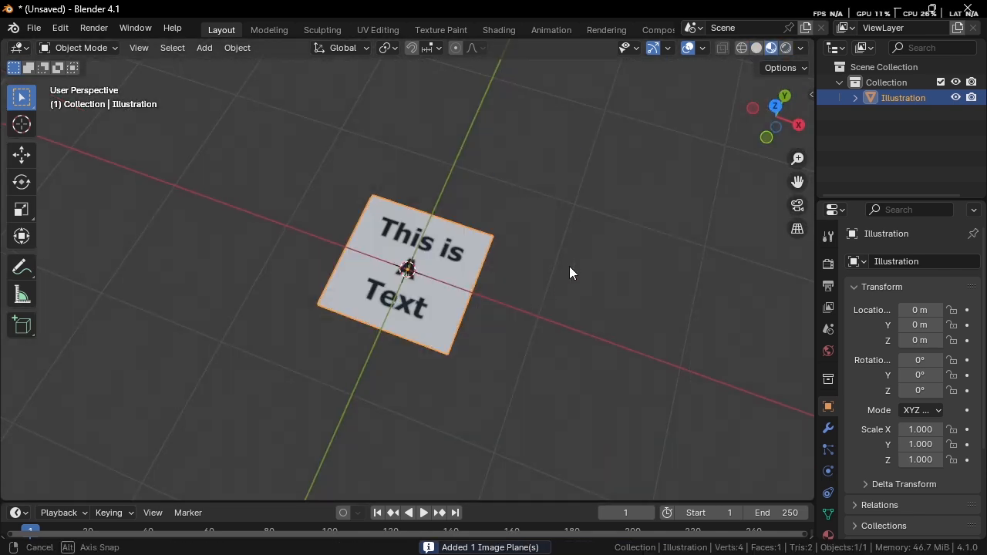
middle_click_drag(568, 273, 458, 196)
scroll(458, 196, "up", 3)
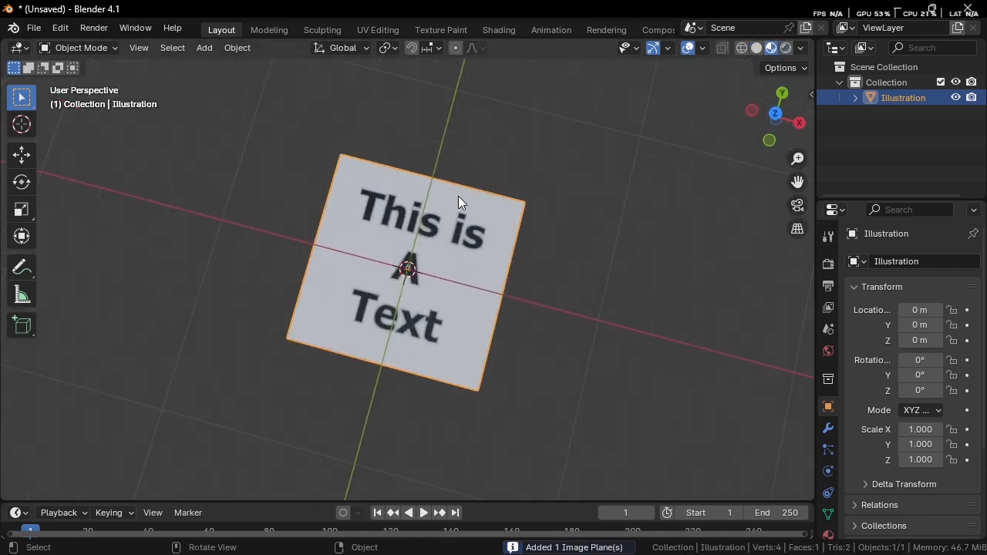
Switch to the Shading workspace and view the image plane from the top
left_click(494, 28)
left_click(776, 93)
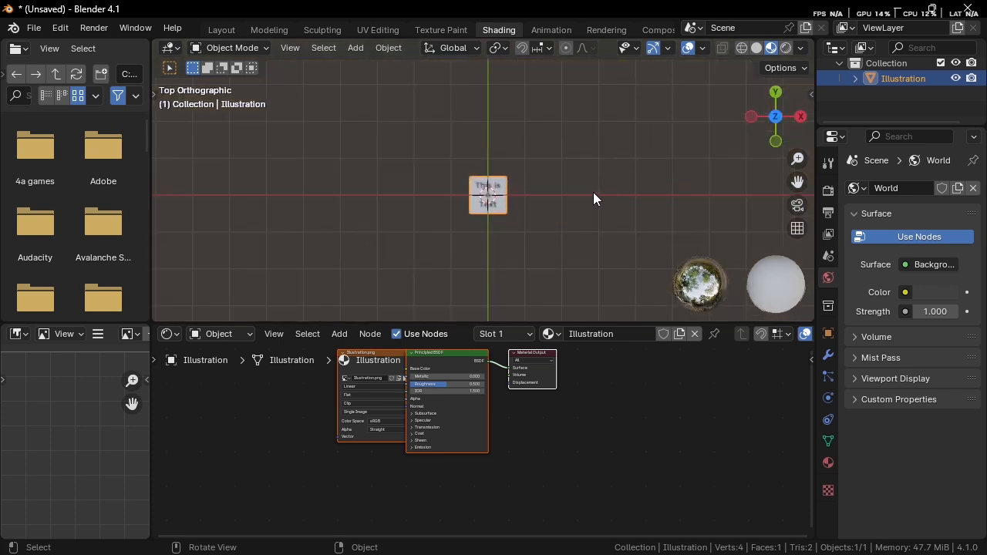
scroll(593, 192, "up", 8)
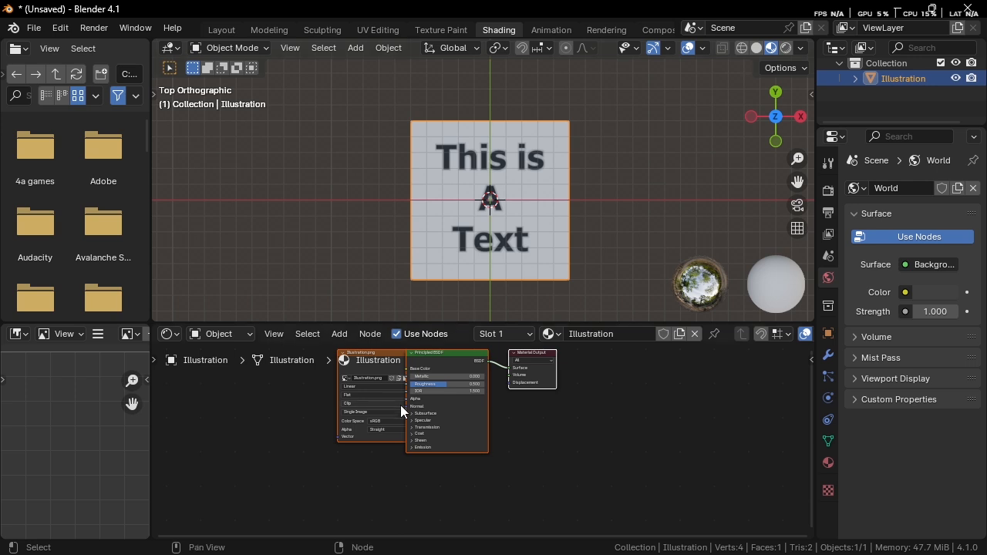
Move the Illustration.png texture node away from the Principled BSDF node so the two no longer overlap
middle_click_drag(400, 405, 563, 441)
scroll(548, 435, "up", 3)
left_click(479, 407)
left_click_drag(562, 391, 474, 391)
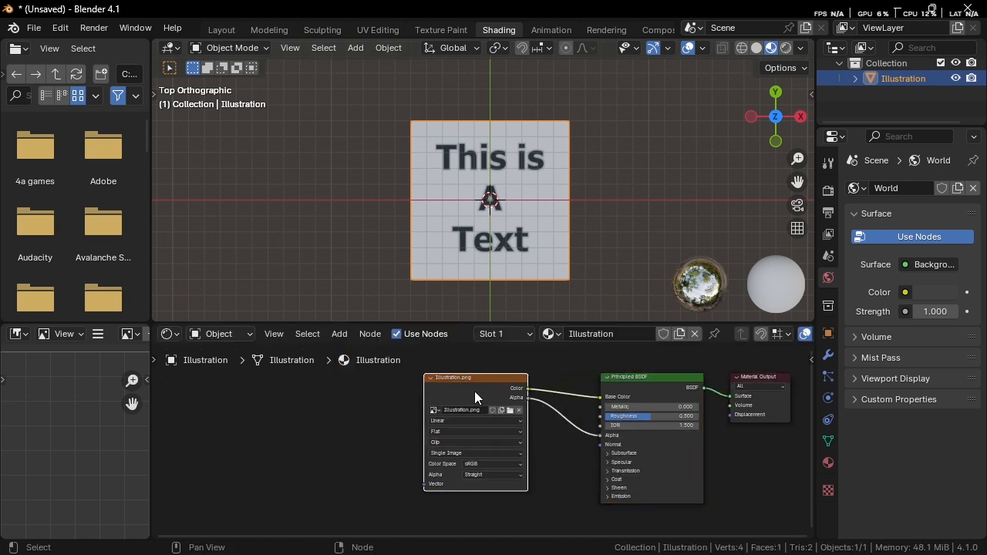
Add a Texture Coordinate node in front of the Illustration.png texture node
middle_click_drag(371, 415, 525, 398)
key("shift+a")
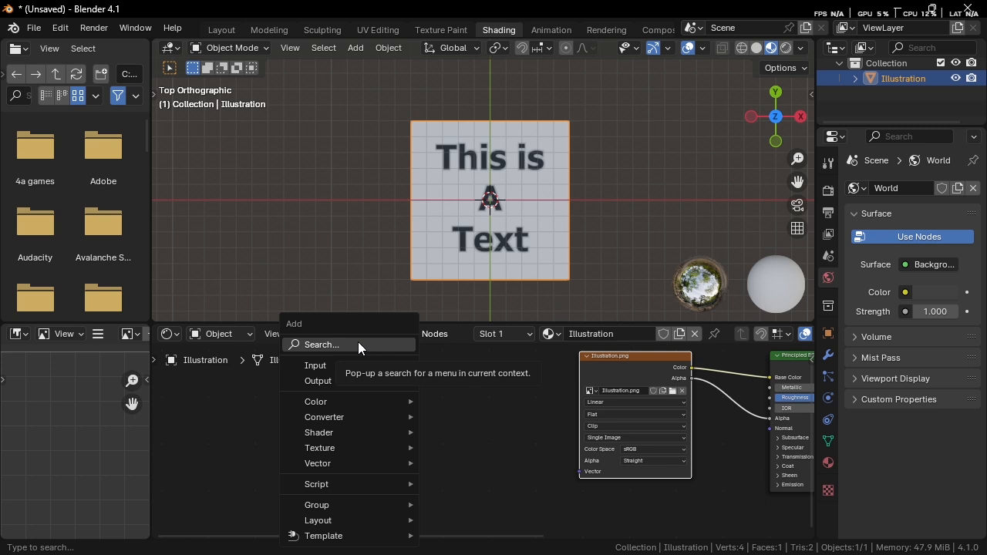
left_click(358, 346)
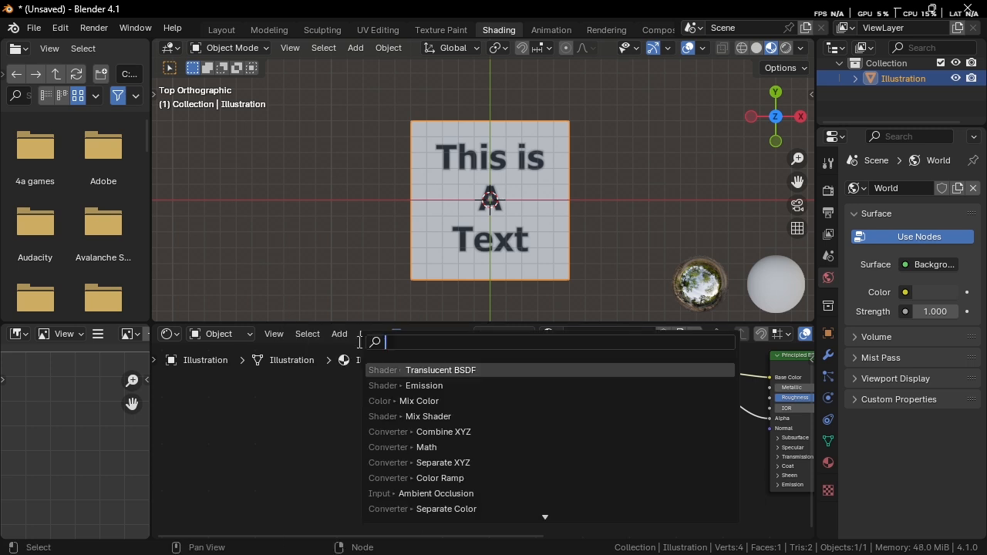
type("texutre")
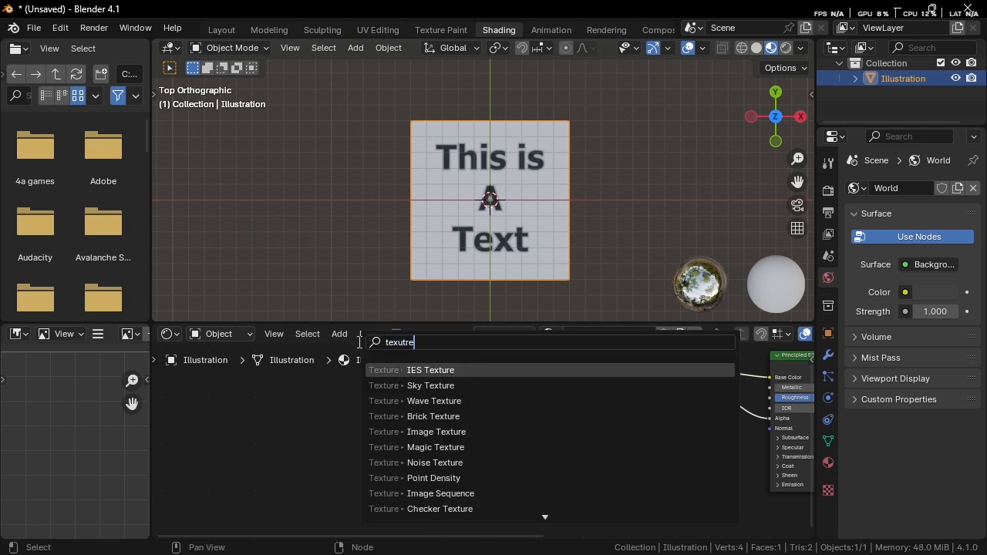
key("BackSpace")
key("BackSpace")
key("BackSpace")
key("BackSpace")
type("tyur")
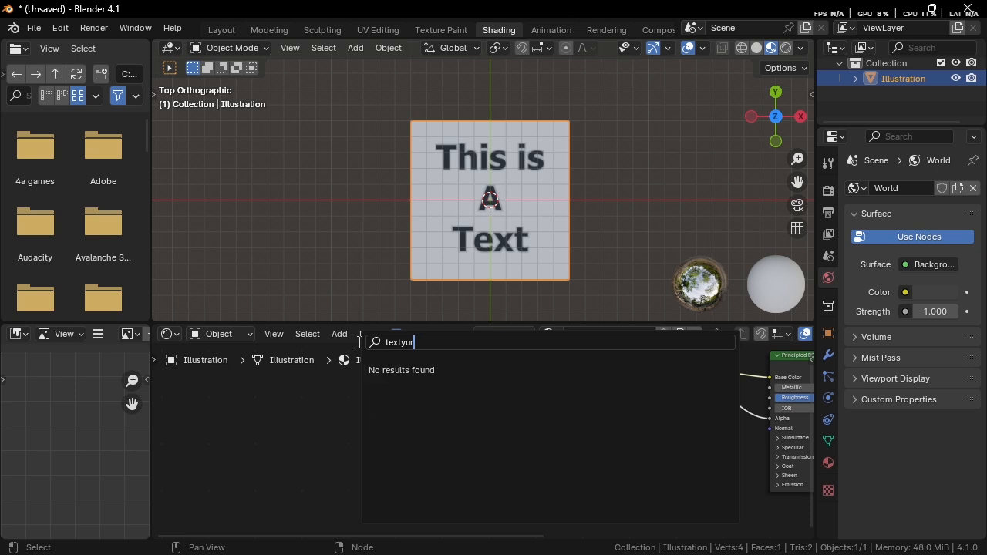
key("BackSpace")
key("BackSpace")
key("BackSpace")
type("ure c")
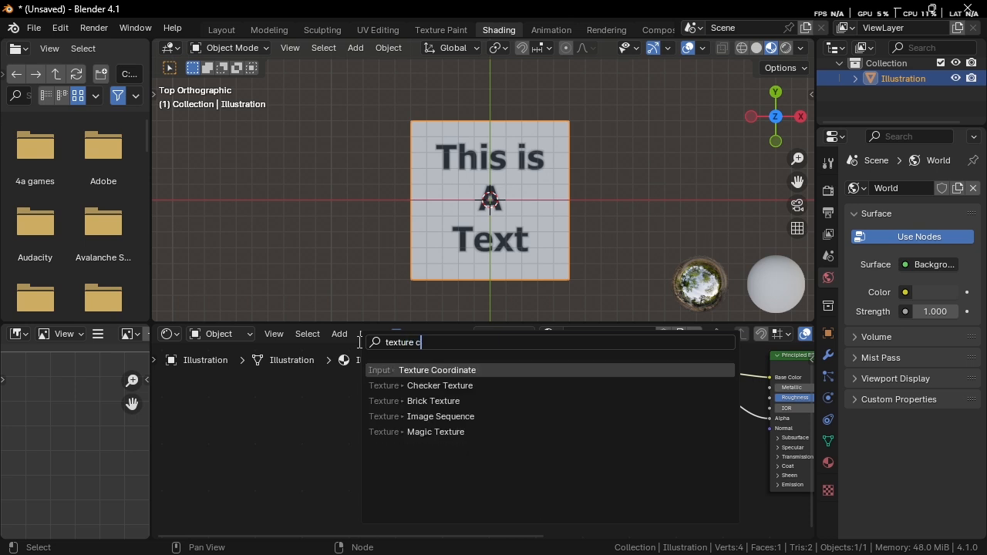
type("oo")
key("Return")
left_click(357, 372)
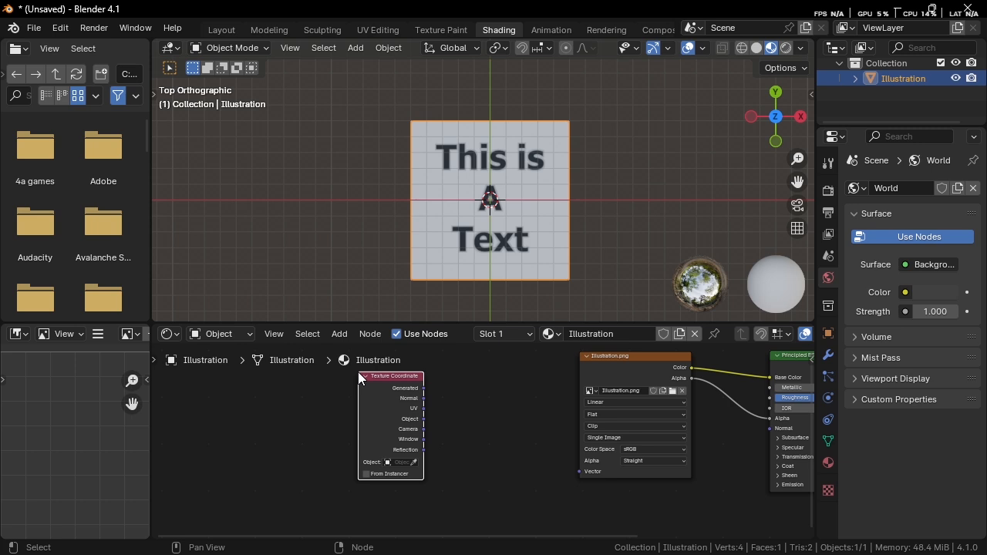
Connect the Texture Coordinate node's UV output to the image texture's Vector input, leaving room between the two nodes
scroll(370, 386, "up", 3)
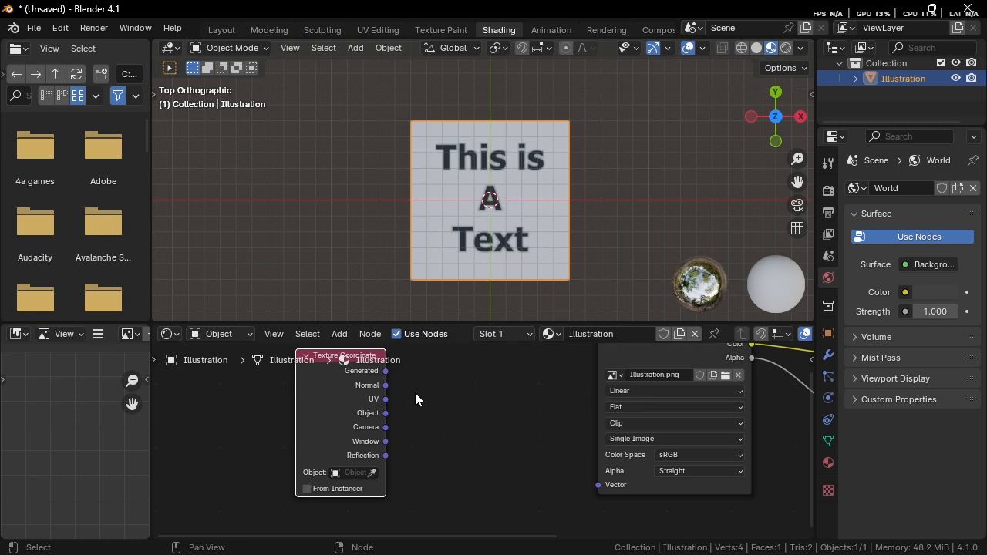
left_click_drag(345, 409, 318, 411)
middle_click_drag(354, 408, 346, 431)
left_click_drag(345, 429, 618, 514)
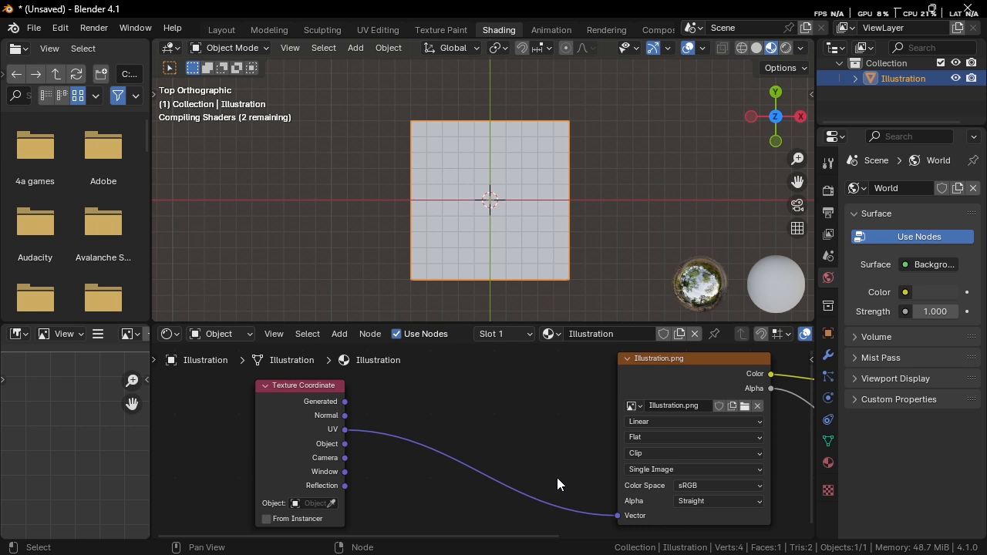
left_click_drag(328, 433, 287, 424)
Try inserting a Math node set to Add on the UV-to-Vector link, with its second value at 0.070
key("shift+a")
left_click(384, 343)
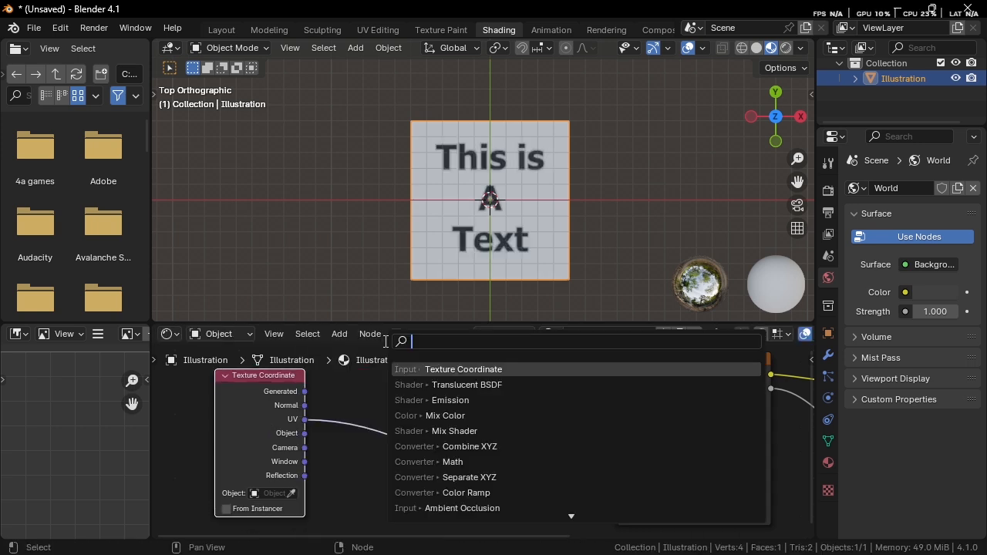
type("sep")
key("BackSpace")
key("BackSpace")
key("BackSpace")
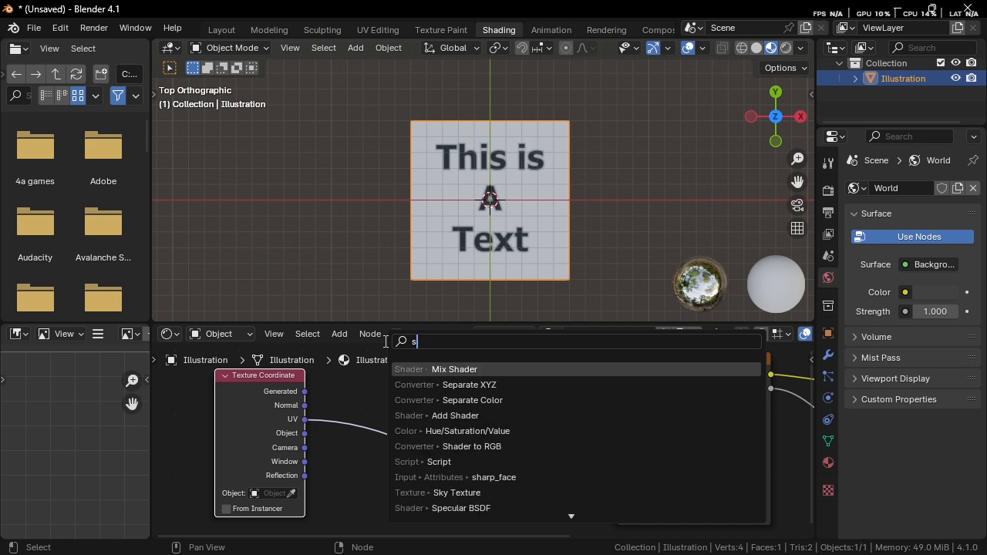
type("math")
key("Return")
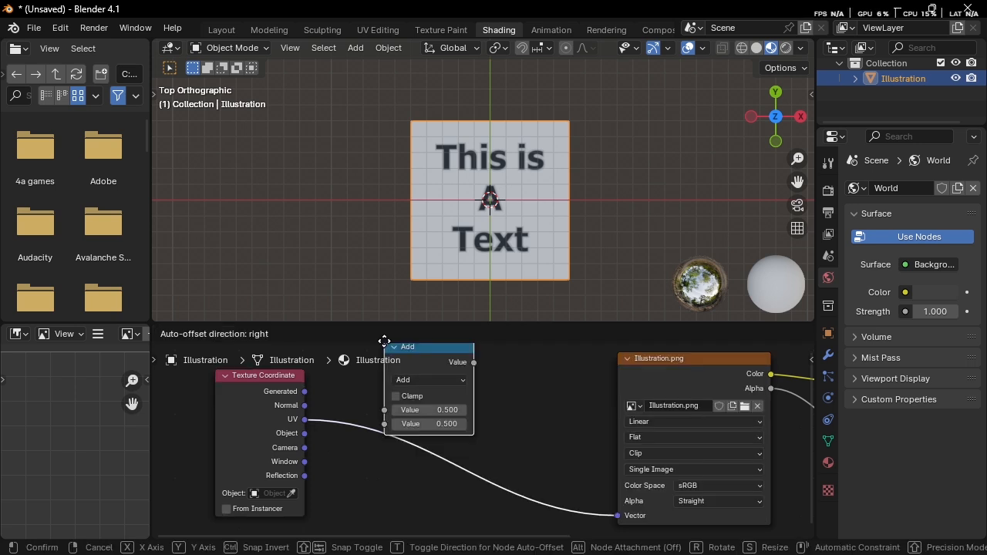
left_click(384, 342)
left_click_drag(414, 356, 409, 371)
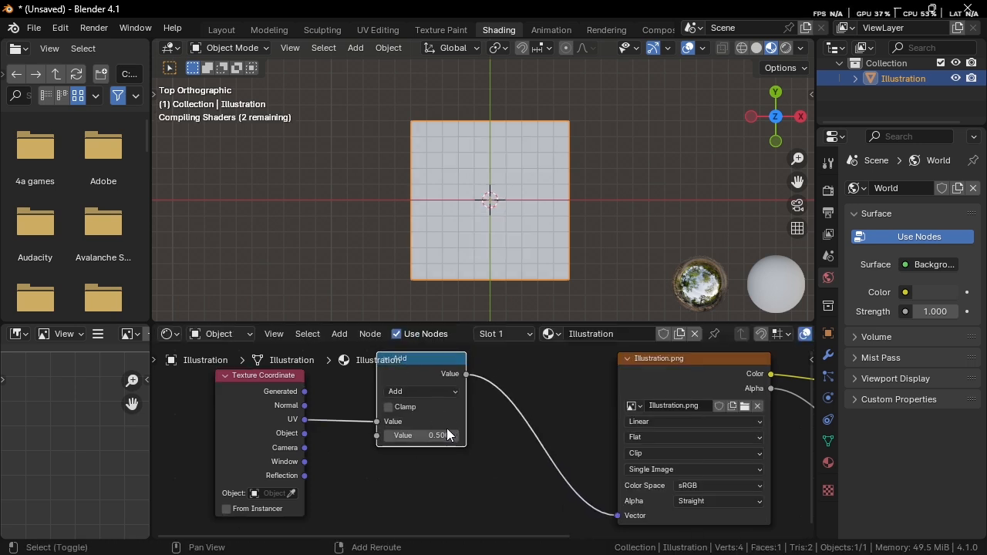
mouse_move(436, 435)
left_mouse_down()
mouse_move(494, 435)
mouse_move(431, 435)
left_mouse_up()
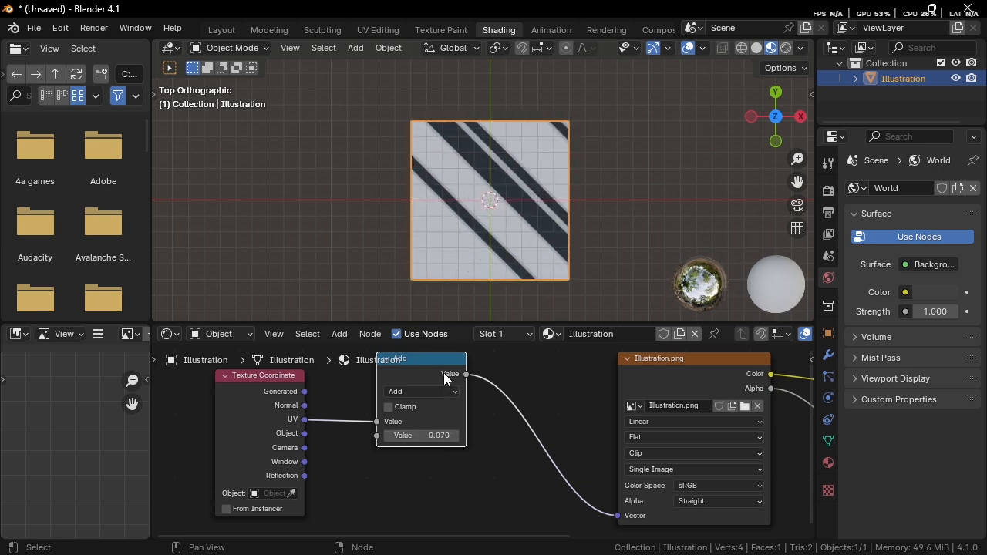
Detach the Math node from the UV-to-Vector link and delete it
left_click_drag(435, 364, 417, 478, "alt")
middle_click_drag(495, 472, 475, 444)
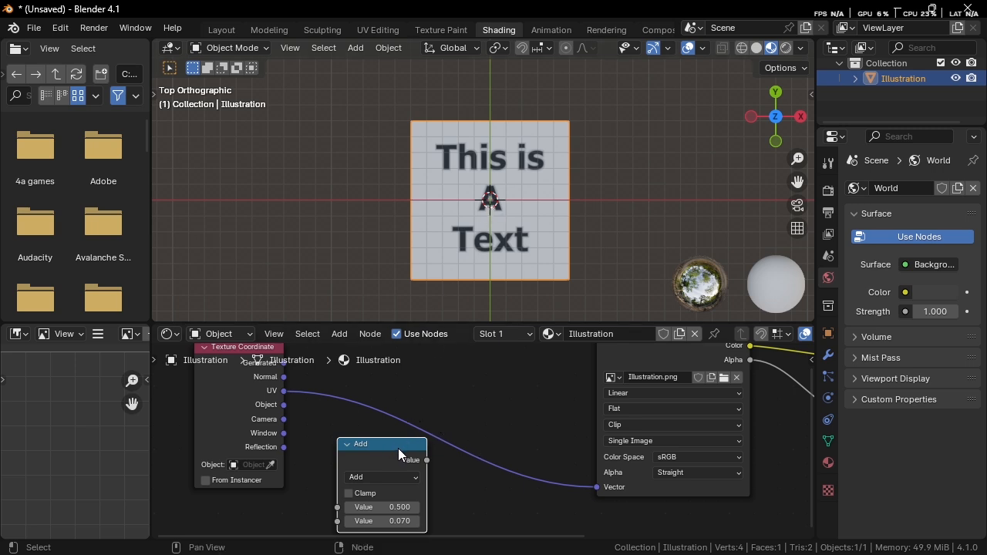
key("x")
Move the Texture Coordinate node farther from the image texture node and hide the viewport overlays
left_click_drag(237, 387, 216, 394)
key("shift+alt+z")
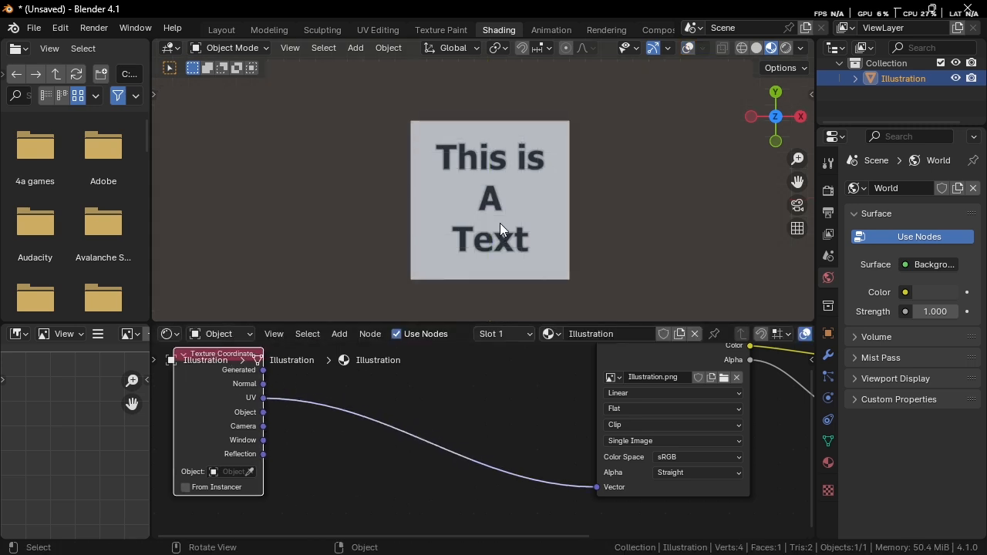
middle_click_drag(502, 222, 527, 193, "shift")
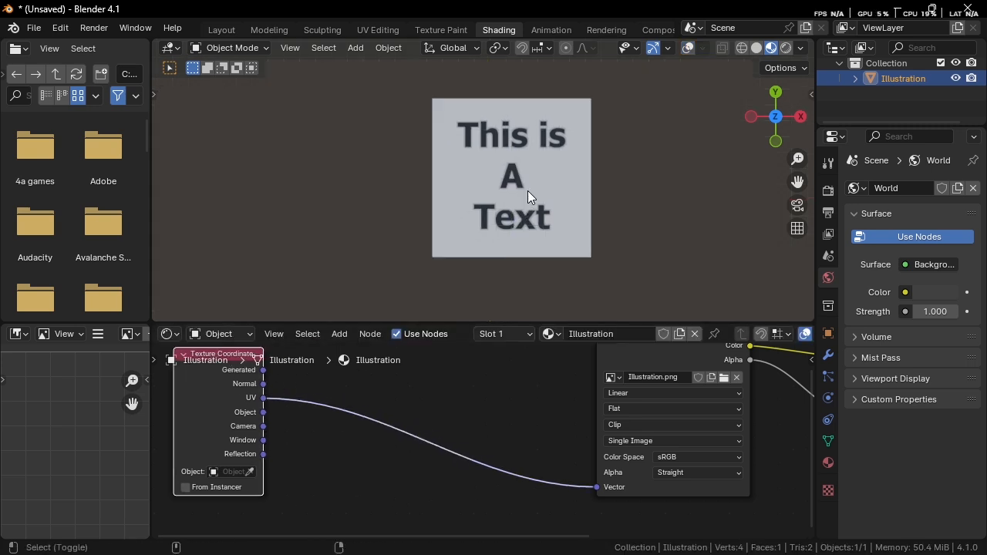
key("shift+alt+z")
key("shift+alt+z")
key("shift+alt+z")
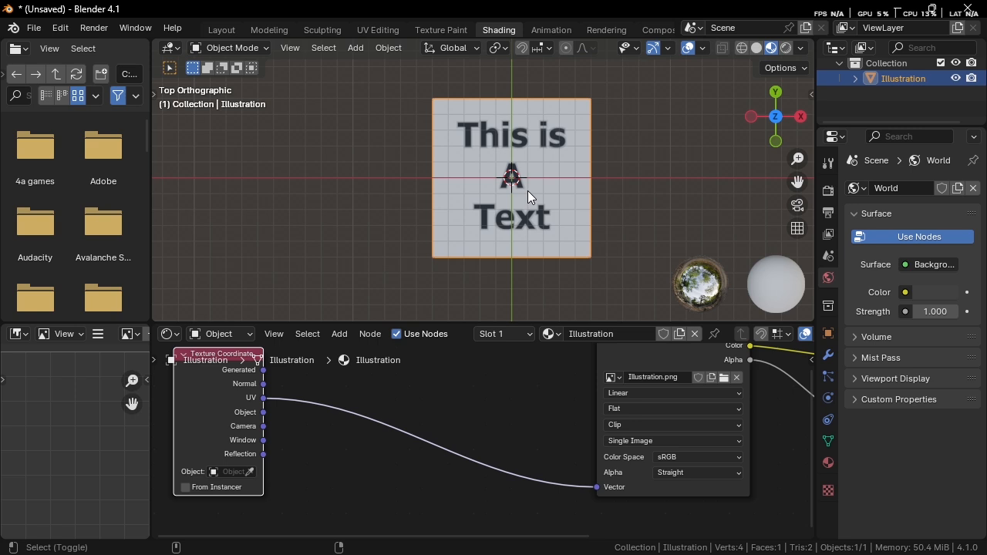
key("shift+alt+z")
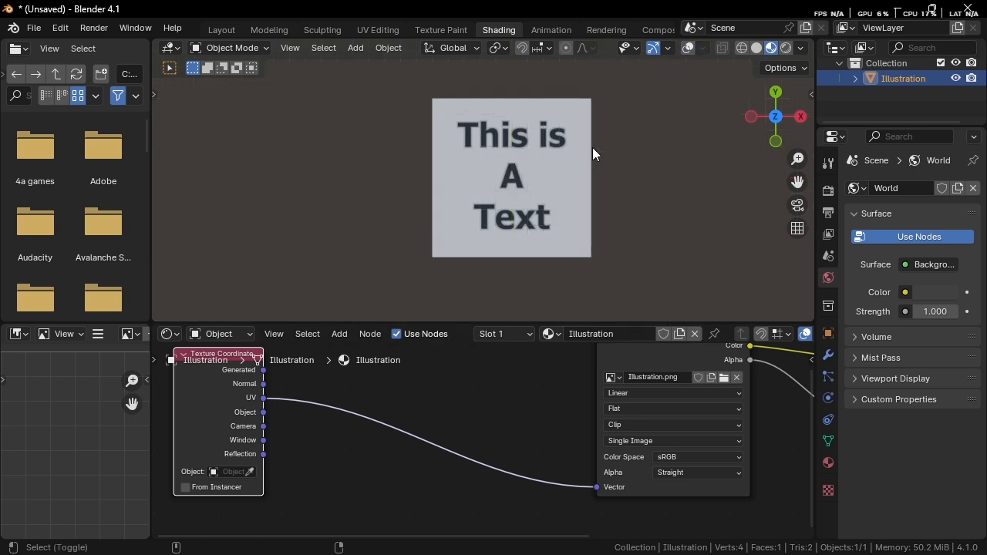
key("shift+alt+z")
key("shift+alt+z")
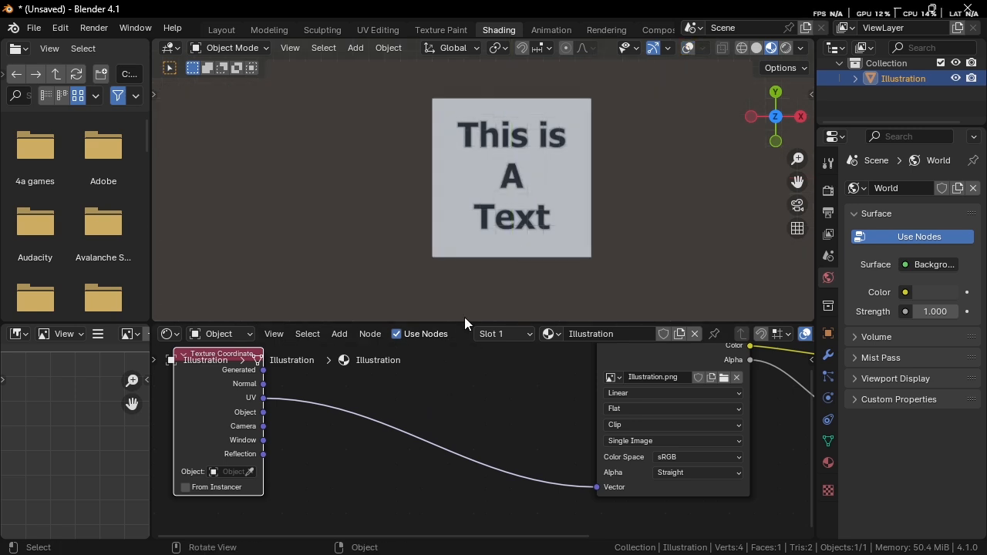
Add a Separate XYZ node between the Texture Coordinate and image texture nodes, above their link
key("shift+a")
left_click(367, 344)
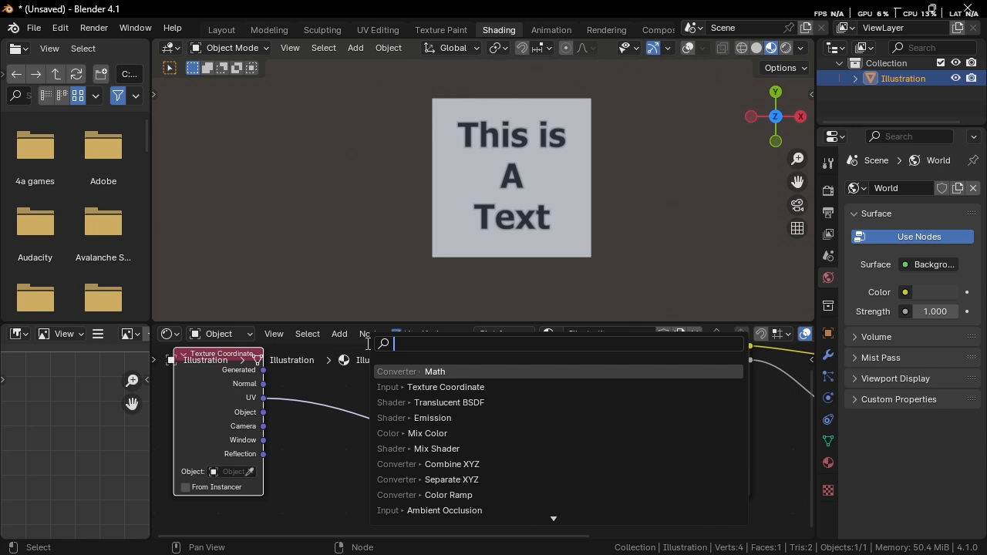
type("separa")
key("Return")
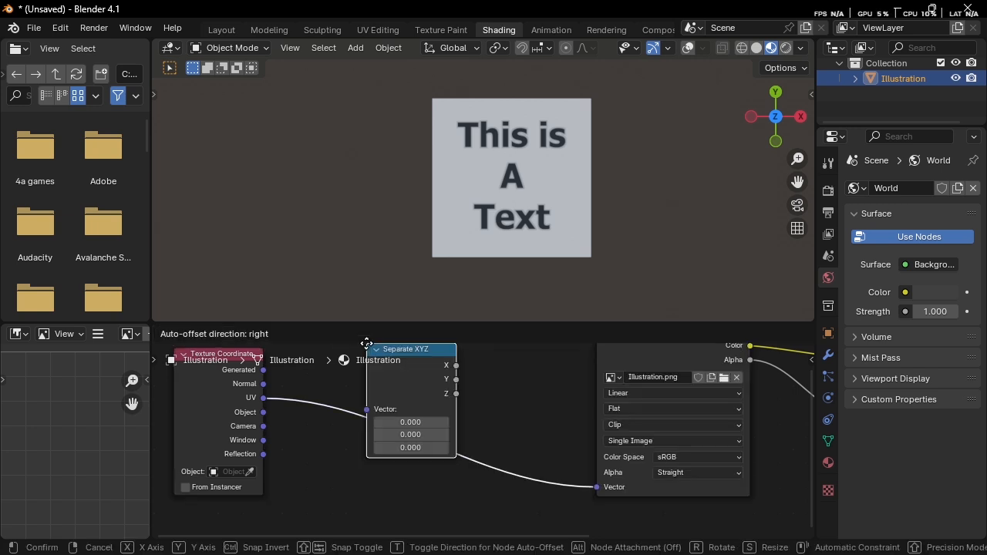
left_click(416, 325)
middle_click_drag(431, 386, 428, 410)
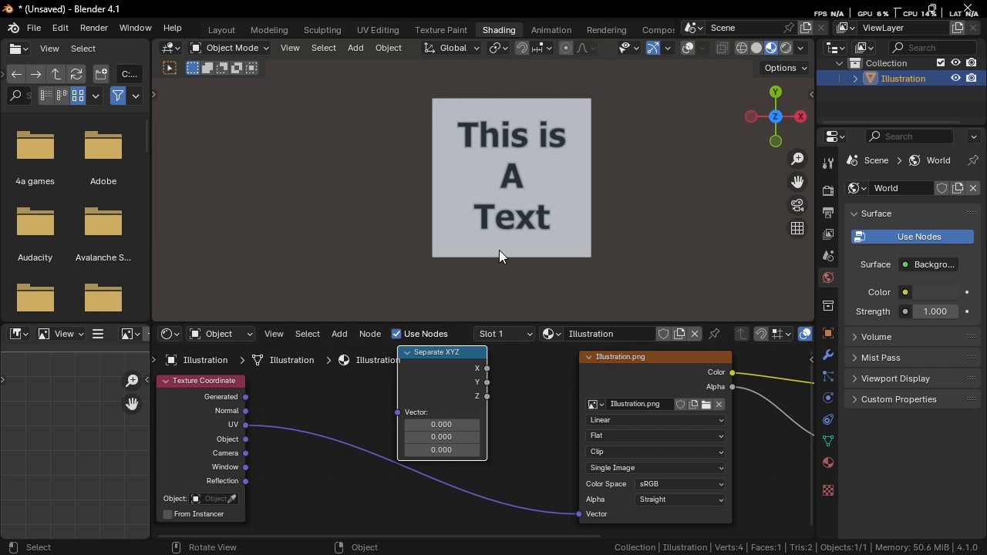
Link the Texture Coordinate node's UV output to the Separate XYZ node's Vector input
key("KP_Decimal")
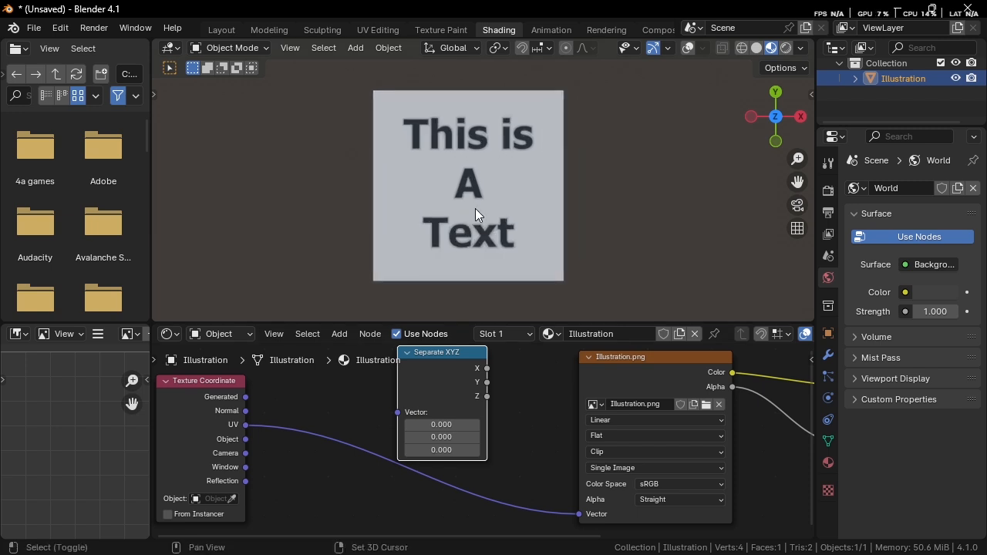
middle_click_drag(475, 208, 495, 214, "shift")
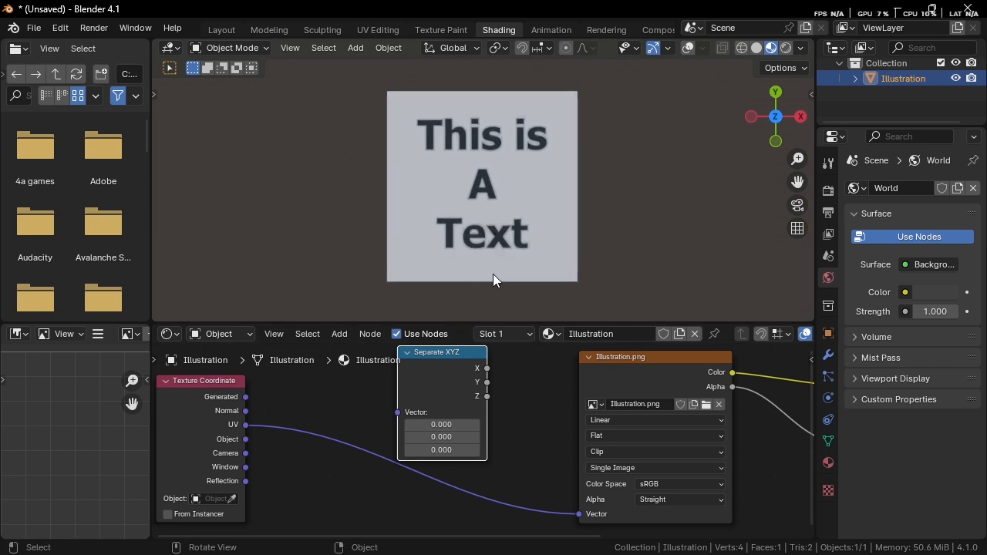
scroll(353, 394, "up", 1)
left_click_drag(291, 408, 478, 406)
left_click_drag(291, 408, 456, 395)
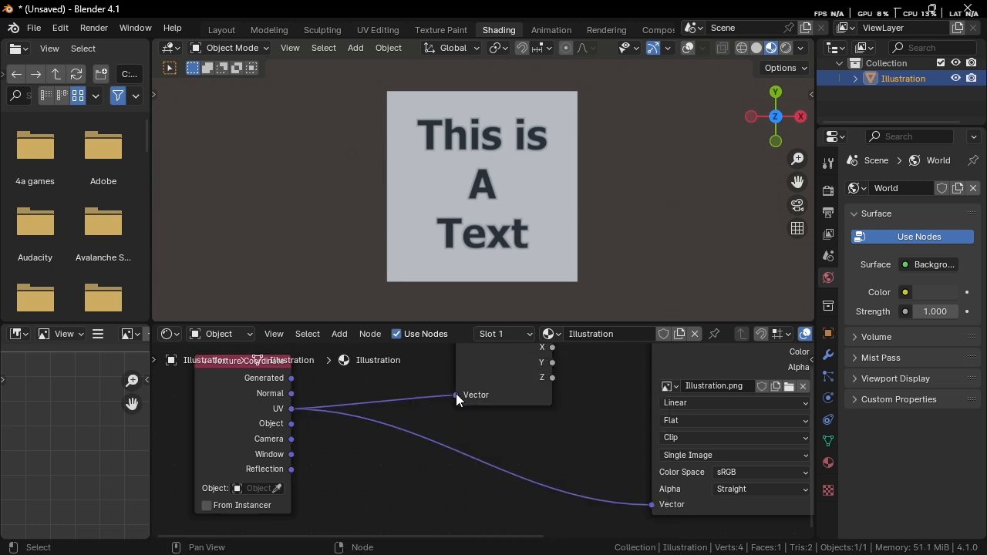
scroll(455, 395, "down", 2)
left_click_drag(233, 435, 338, 393)
left_click_drag(377, 401, 454, 393)
key("Escape")
Add a Combine XYZ node between the Separate XYZ and image texture nodes
key("shift+a")
type("com")
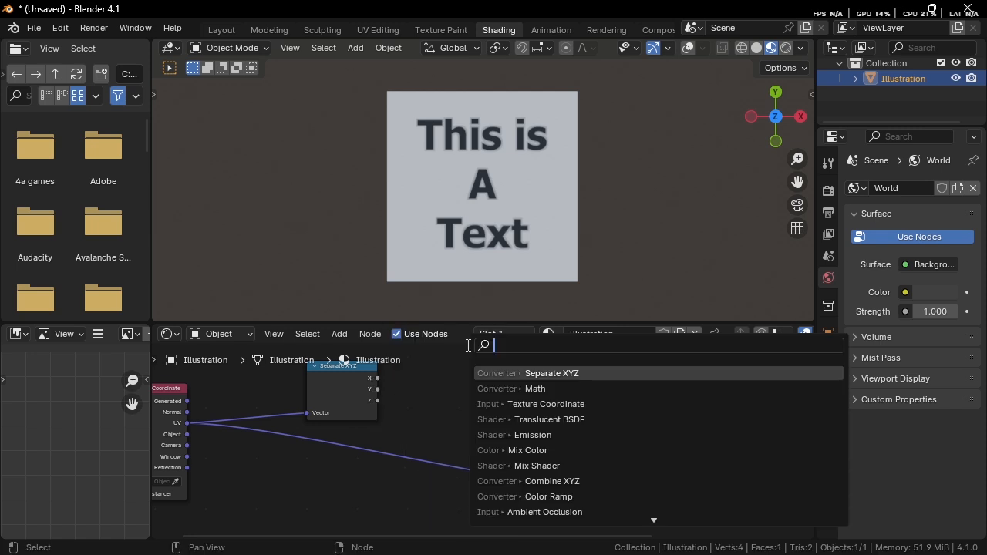
type("bine")
key("Return")
left_click(492, 383)
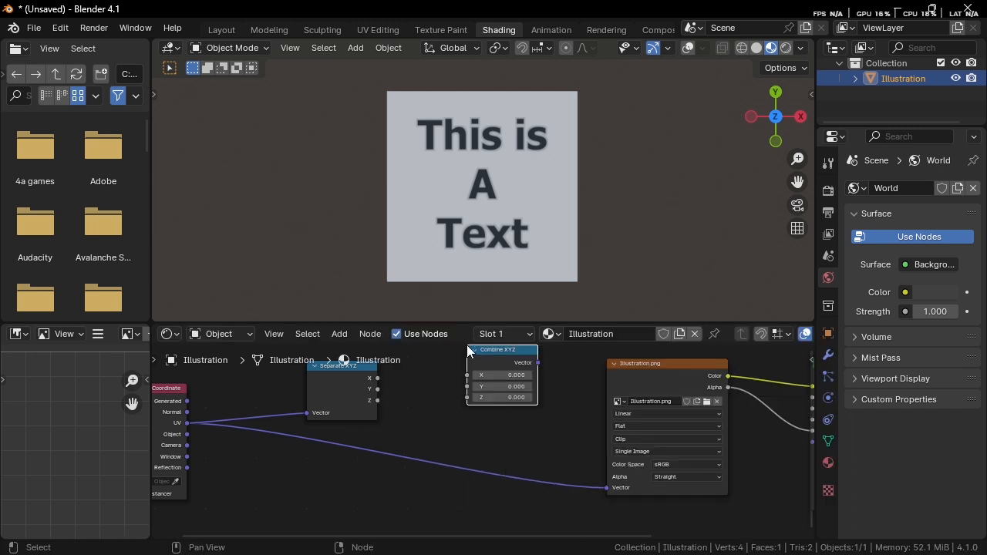
left_click_drag(491, 385, 521, 396)
scroll(378, 401, "up", 1)
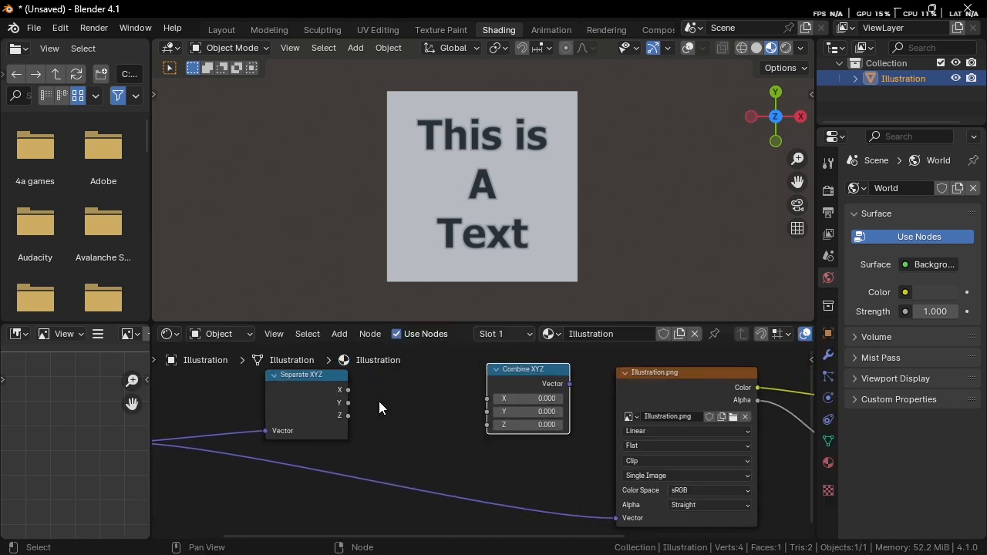
Link the Y and X outputs of Separate XYZ to the matching inputs of Combine XYZ
left_click_drag(350, 402, 486, 412)
scroll(441, 422, "left", 2, "ctrl")
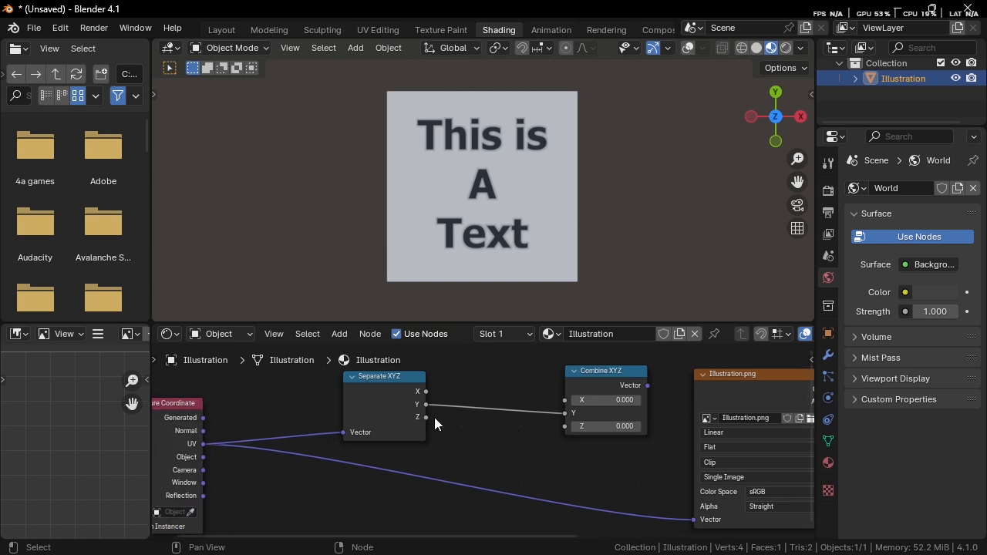
left_click_drag(384, 406, 558, 404)
scroll(400, 387, "down", 1)
scroll(332, 414, "down", 1)
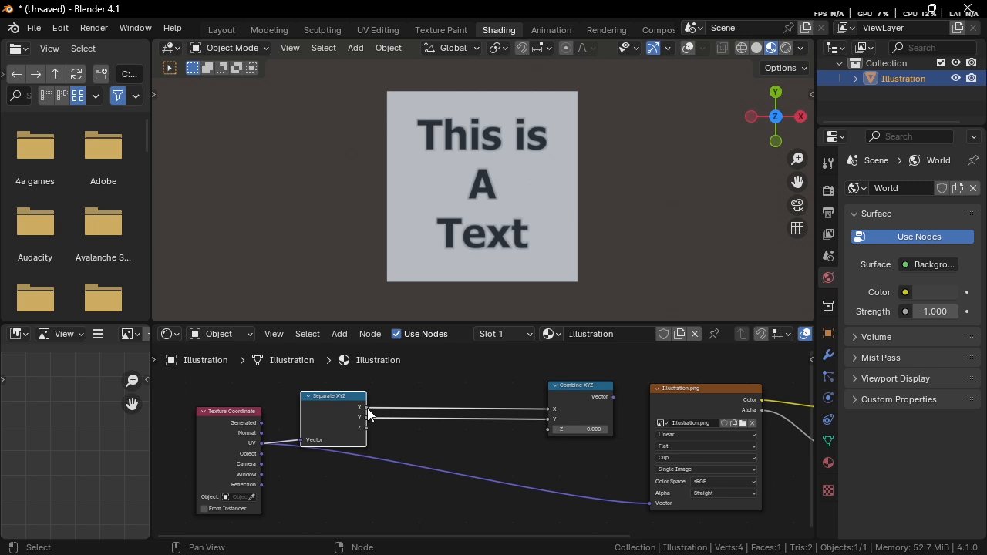
Add a Math node set to Add, fed by Separate XYZ's X and Y outputs, and preview its result on the plane
left_click_drag(367, 409, 420, 376)
type("math")
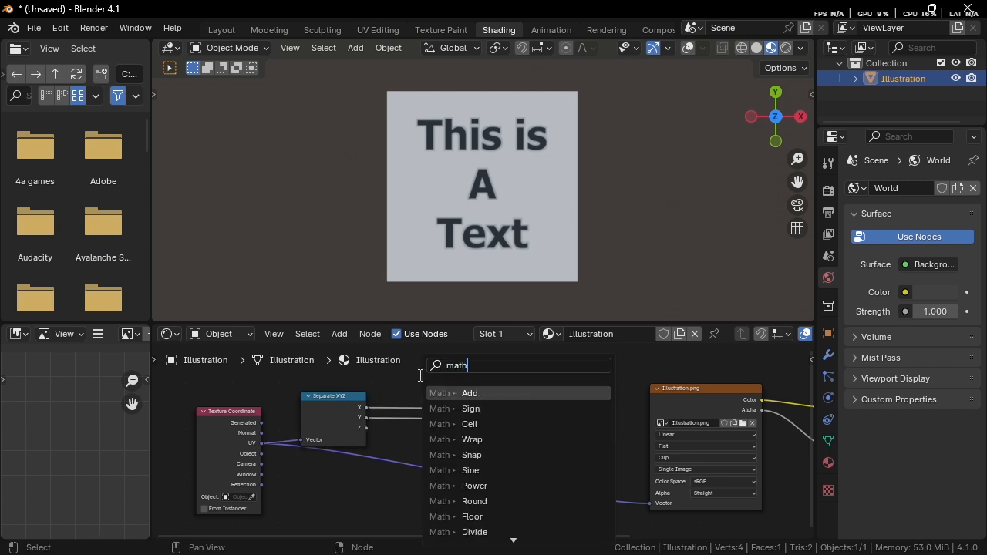
key("Return")
left_click(490, 397)
scroll(487, 419, "up", 1)
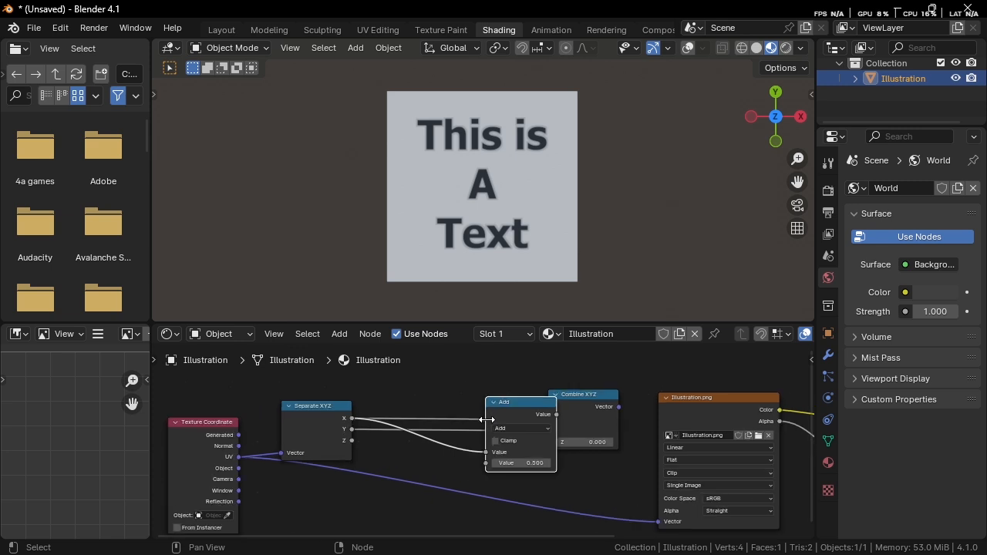
scroll(486, 420, "up", 1)
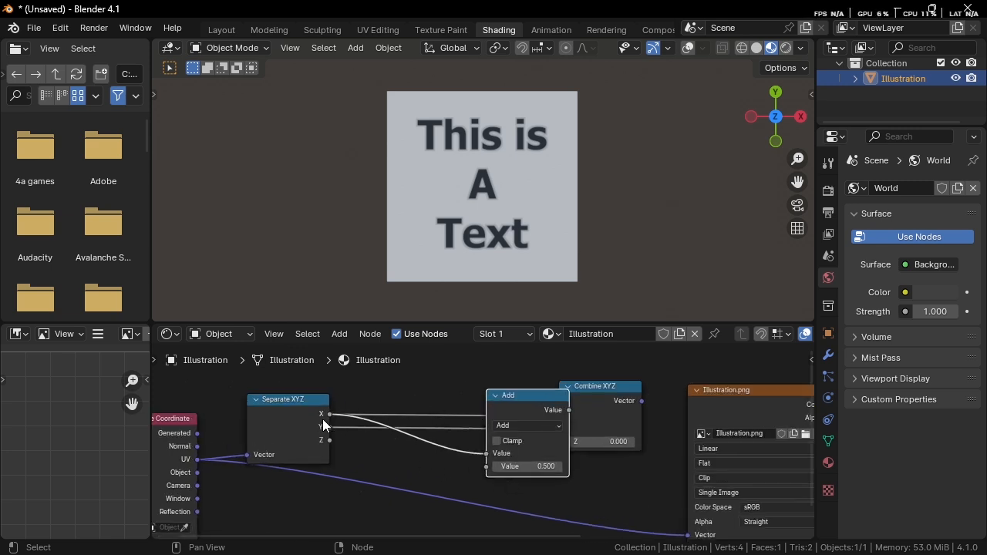
left_click_drag(327, 428, 488, 467)
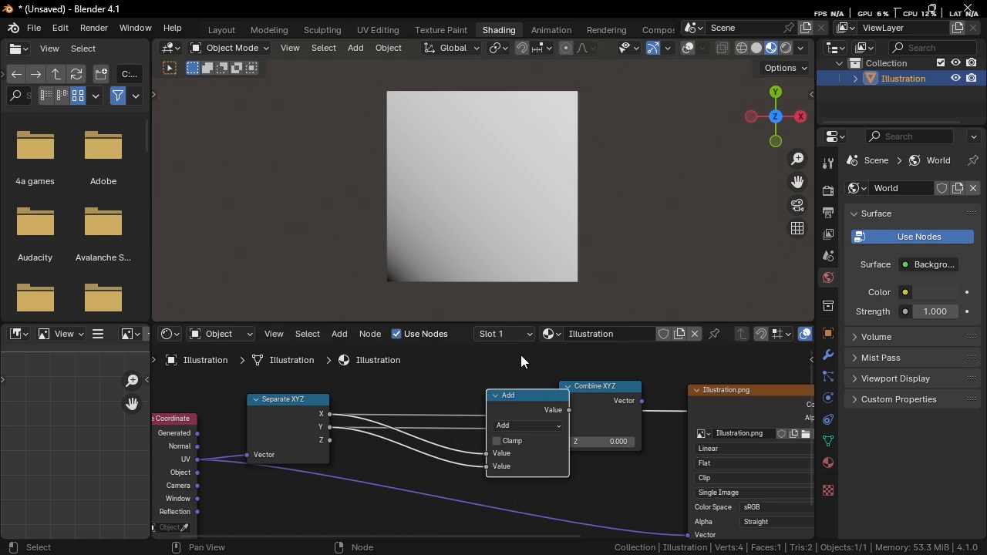
scroll(518, 420, "up", 1)
left_click_drag(519, 420, 481, 393)
Duplicate the Add node onto the link from X to the Add node's first value and set the copy to Sine
key("shift+d")
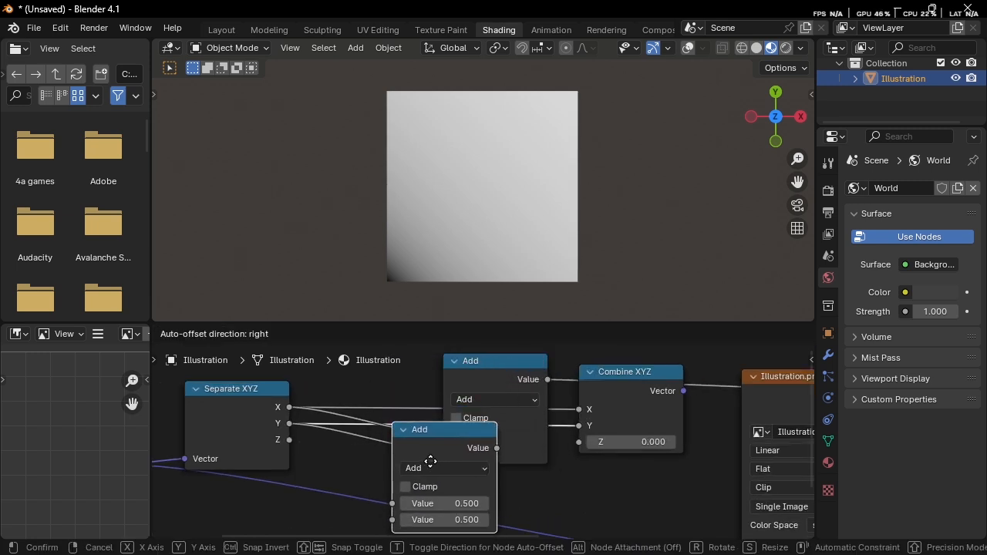
left_click(443, 470)
left_click(446, 473)
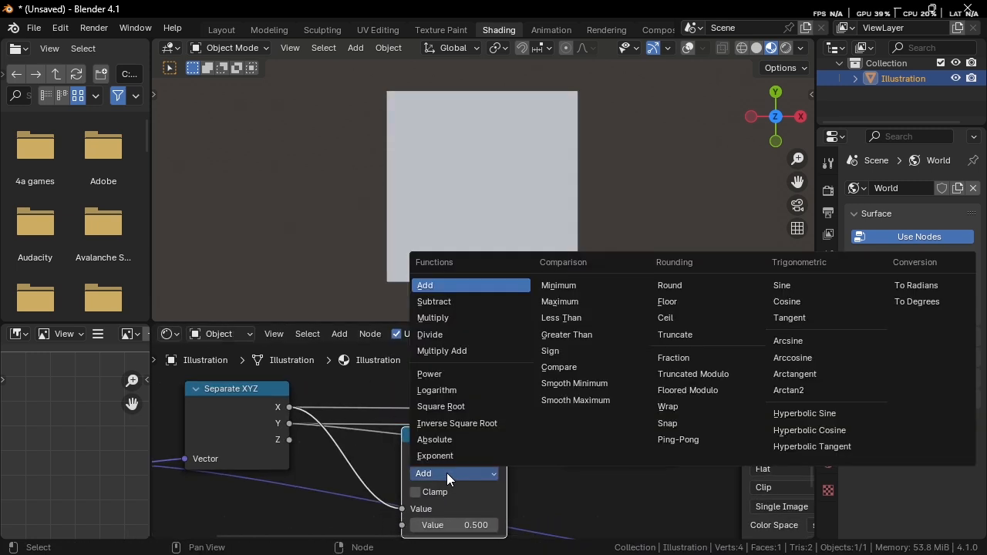
left_click(781, 288)
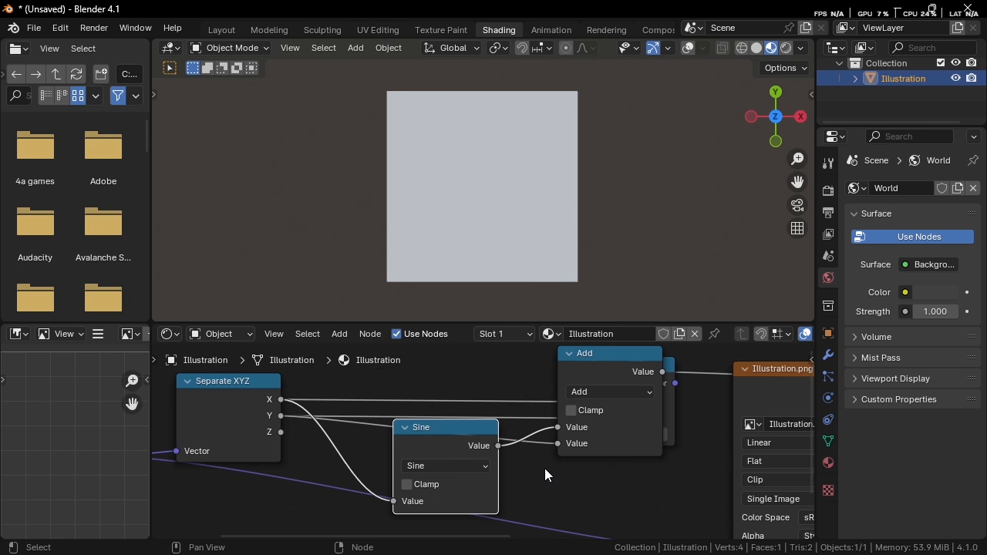
scroll(544, 468, "down", 2)
middle_click_drag(514, 430, 534, 426)
left_click_drag(534, 426, 556, 387)
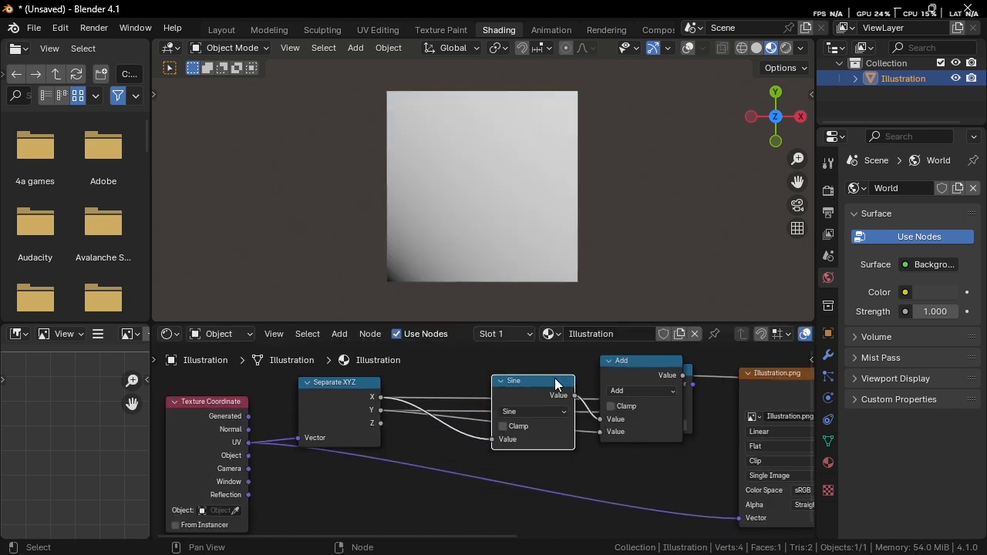
Duplicate the Sine node onto its incoming X link, set the copy to Add, and set its second value to 10.360
key("shift+d")
left_click(472, 438)
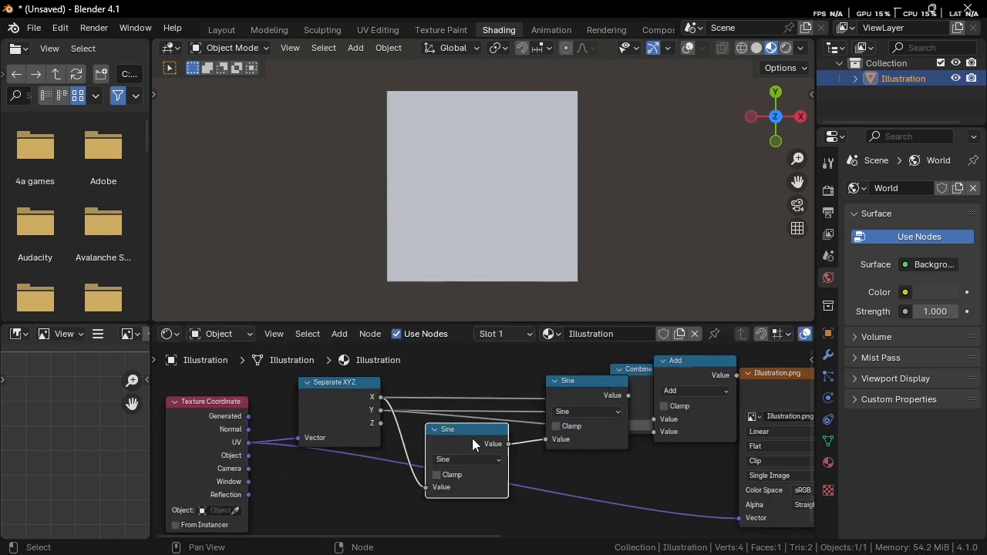
left_click(473, 458)
key("a")
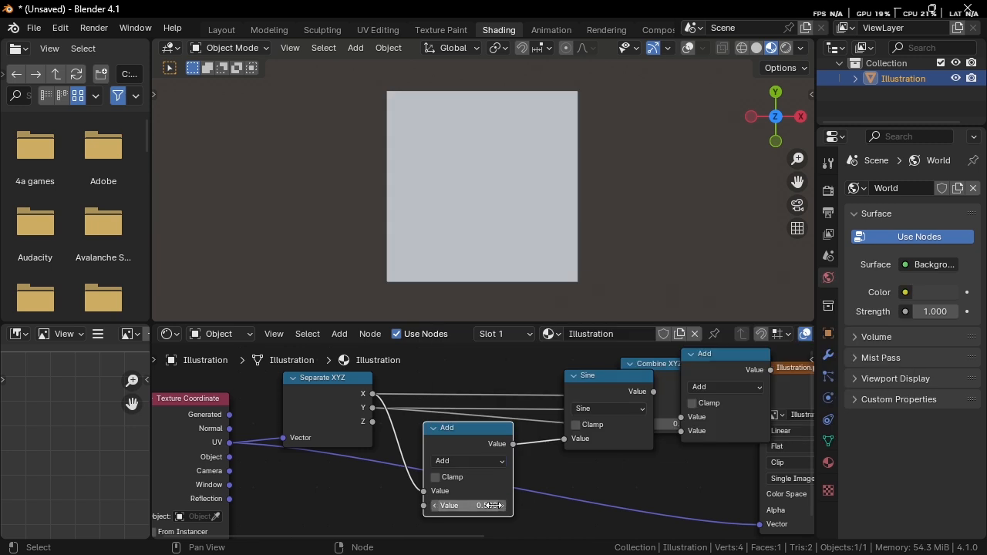
mouse_move(478, 505)
left_mouse_down()
mouse_move(494, 505)
mouse_move(465, 505)
mouse_move(594, 505)
mouse_move(469, 508)
left_mouse_up()
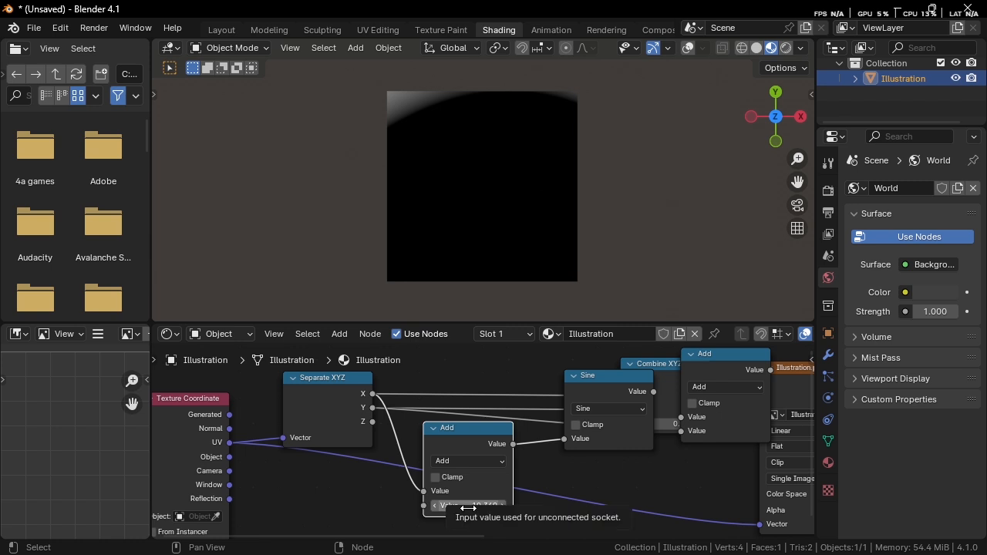
Move the Sine node and both Add nodes above the links between Separate XYZ and Combine XYZ
scroll(463, 447, "down", 2)
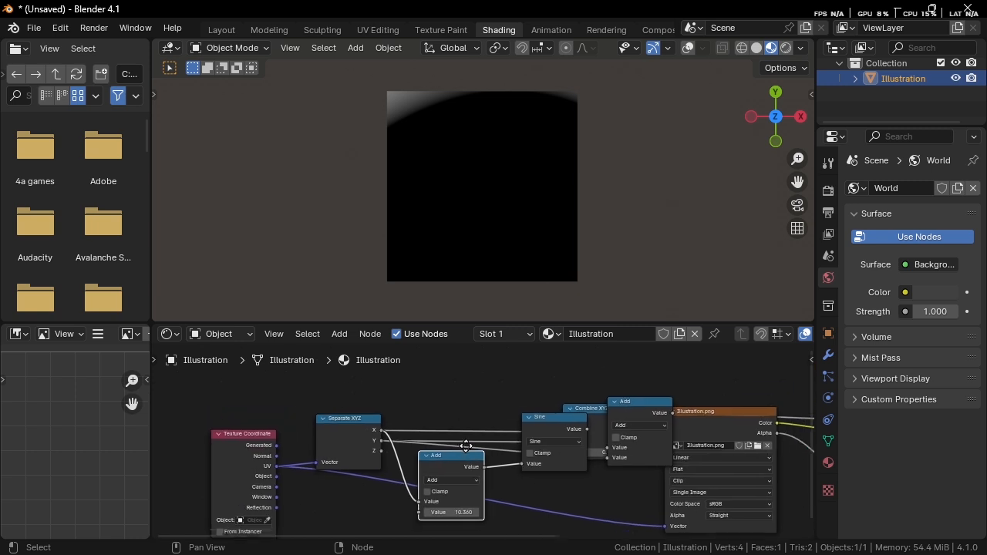
left_click_drag(441, 400, 549, 525)
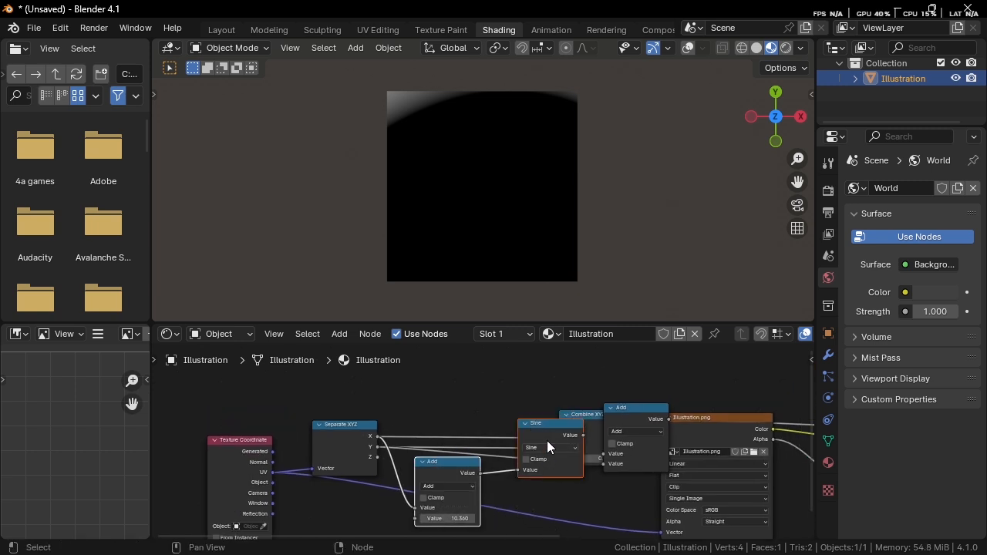
key("g")
left_click_drag(515, 335, 519, 434)
middle_click_drag(541, 472, 512, 358)
left_click_drag(610, 439, 529, 393)
left_click_drag(579, 461, 611, 472)
scroll(571, 486, "down", 1)
middle_click_drag(554, 455, 584, 482)
left_click_drag(453, 395, 454, 402)
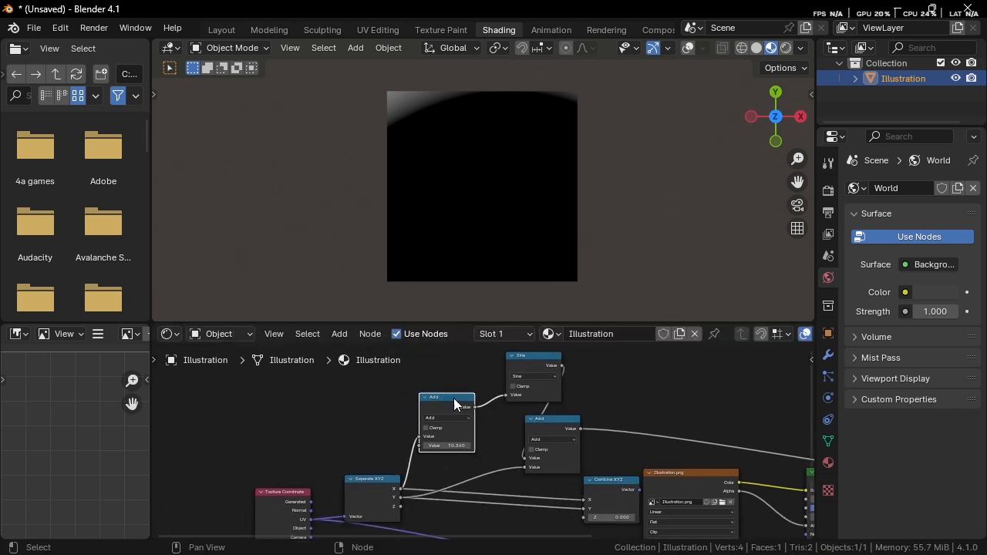
Arrange the Add, Sine and final Add nodes in a row and shift Combine XYZ clear of the image texture node
left_click_drag(518, 370, 493, 407)
left_click_drag(555, 424, 588, 417)
middle_click_drag(631, 430, 509, 389)
scroll(507, 409, "down", 1)
left_click_drag(490, 443, 477, 441)
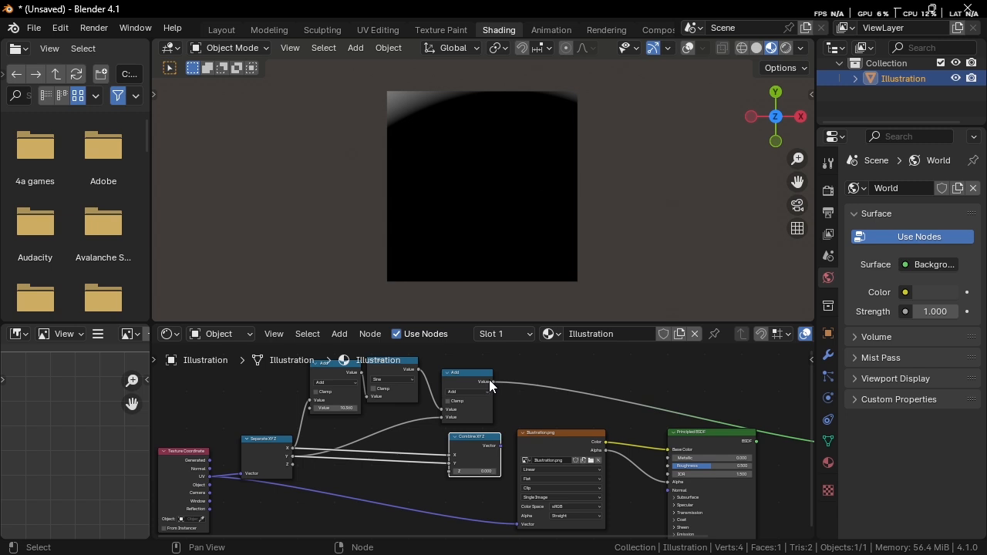
Link the final Add node's output to Combine XYZ's Y input, and Combine XYZ's Vector to the image texture's Vector
left_click_drag(489, 379, 446, 469)
middle_click_drag(481, 454, 476, 414)
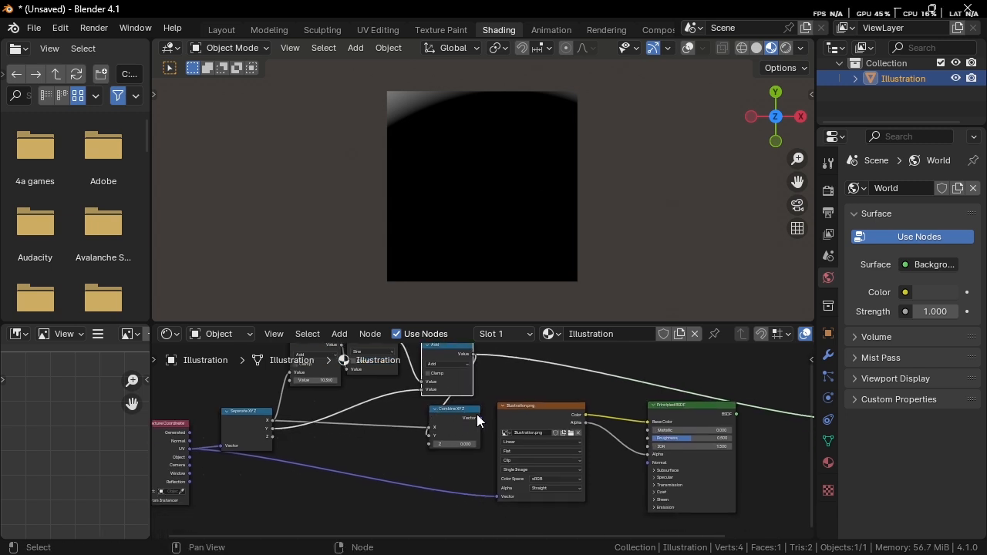
left_click_drag(477, 414, 494, 496)
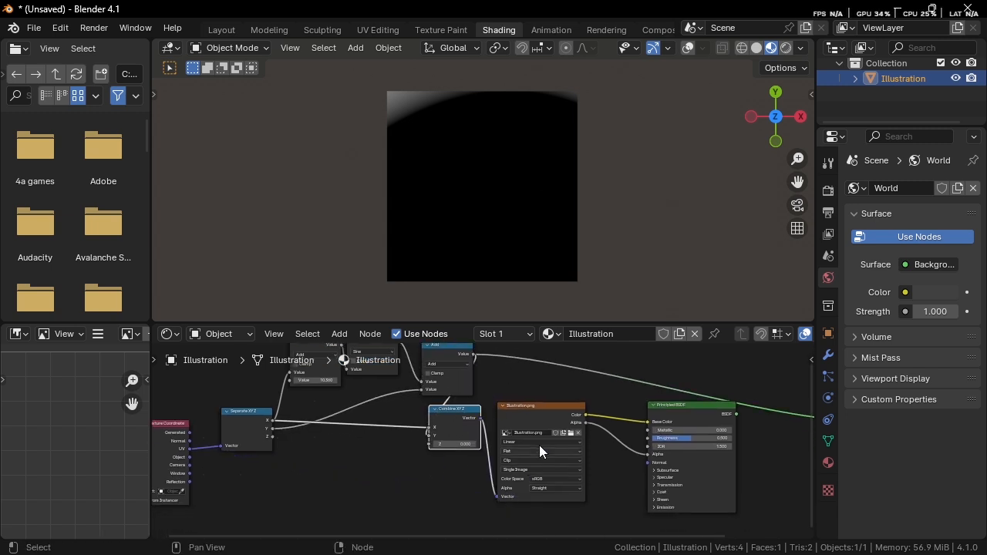
Preview the Illustration.png texture directly through the material output and move its node farther from Combine XYZ
scroll(542, 432, "up", 1)
left_click(546, 414)
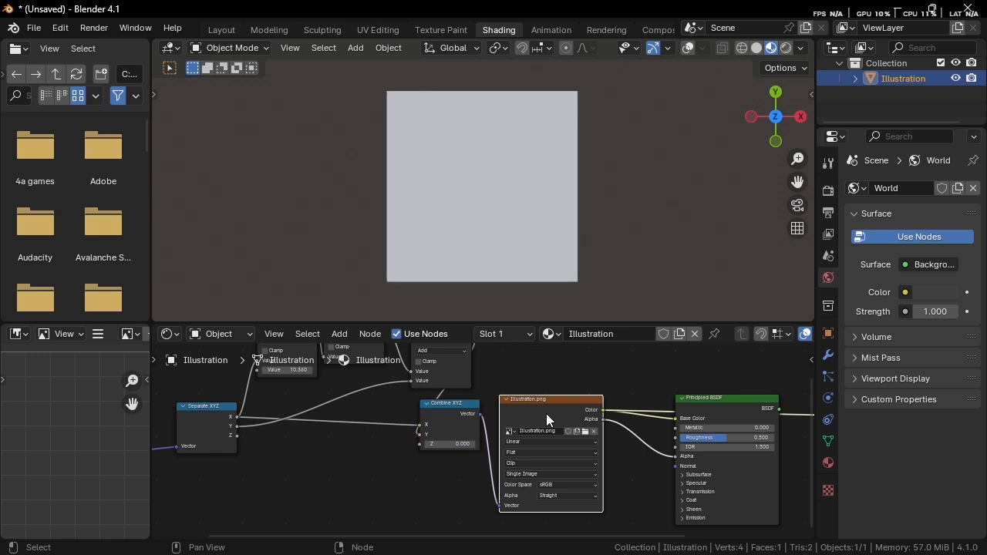
left_click_drag(543, 413, 563, 409)
Adjust the second value of the Add node feeding the Sine node until the slanted text shows on the plane
middle_click_drag(563, 409, 532, 436)
scroll(493, 425, "up", 3)
scroll(525, 449, "up", 1)
middle_click_drag(409, 457, 509, 482)
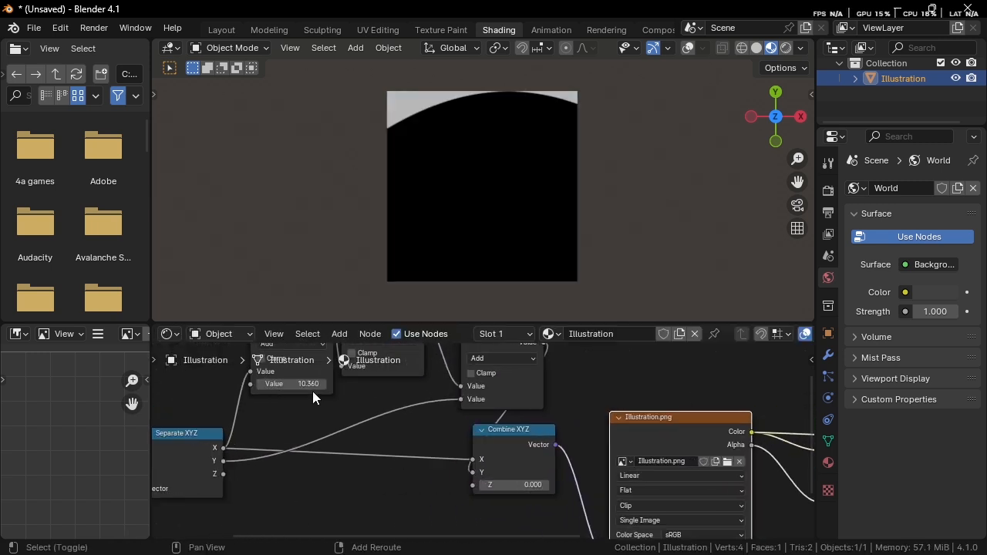
left_click_drag(312, 385, 586, 385, "shift")
middle_click_drag(479, 399, 401, 354)
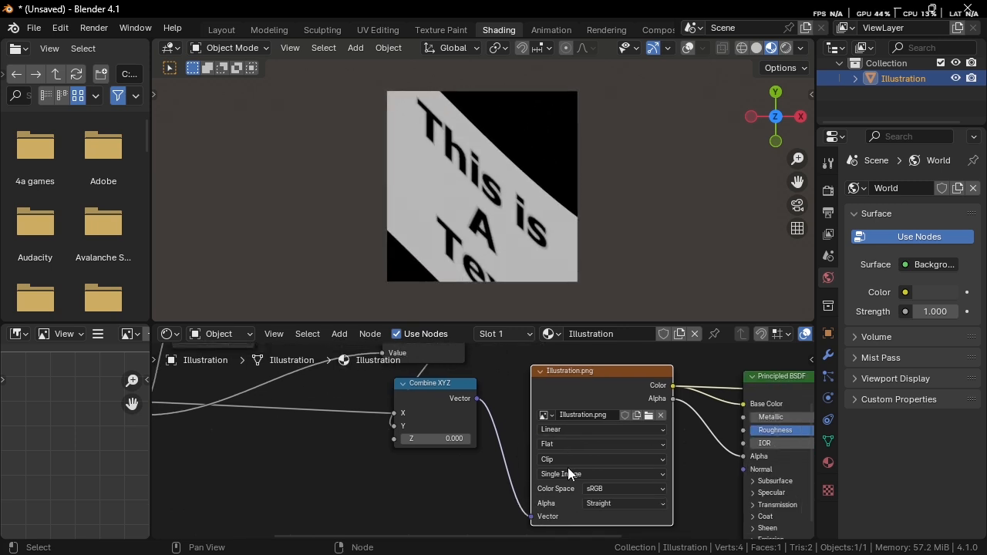
Change the Illustration.png texture's extension mode from Clip to Extend
scroll(480, 446, "up", 2)
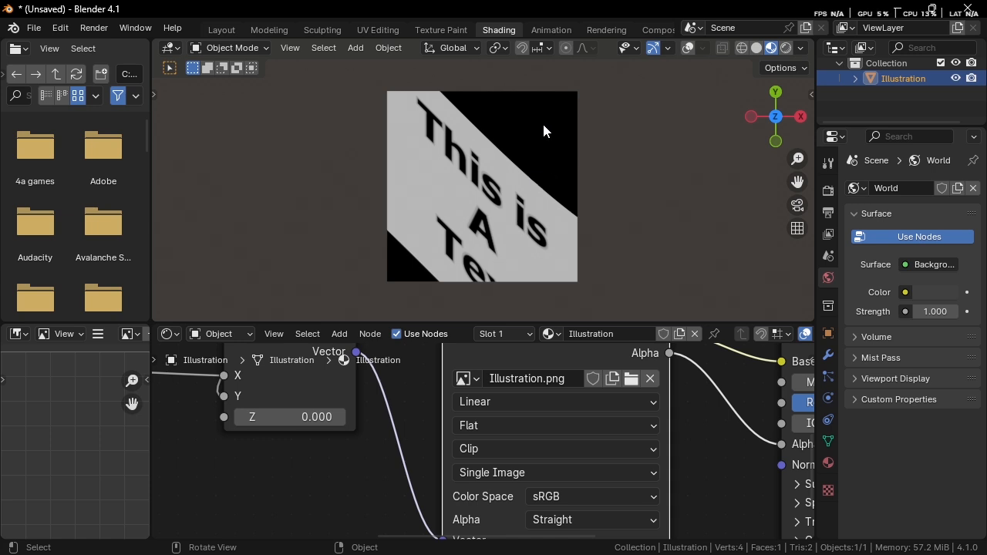
scroll(515, 436, "up", 1)
left_click(499, 449)
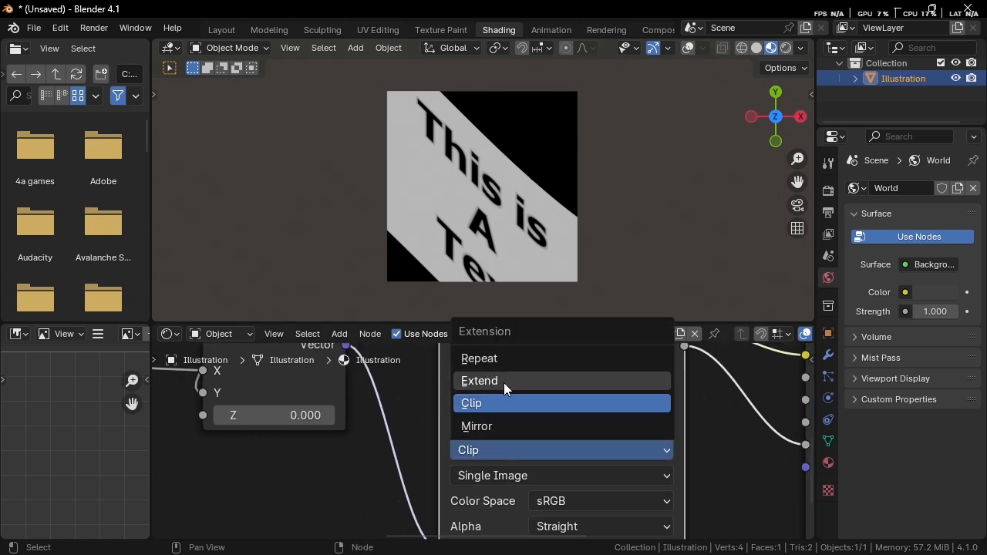
left_click(478, 450)
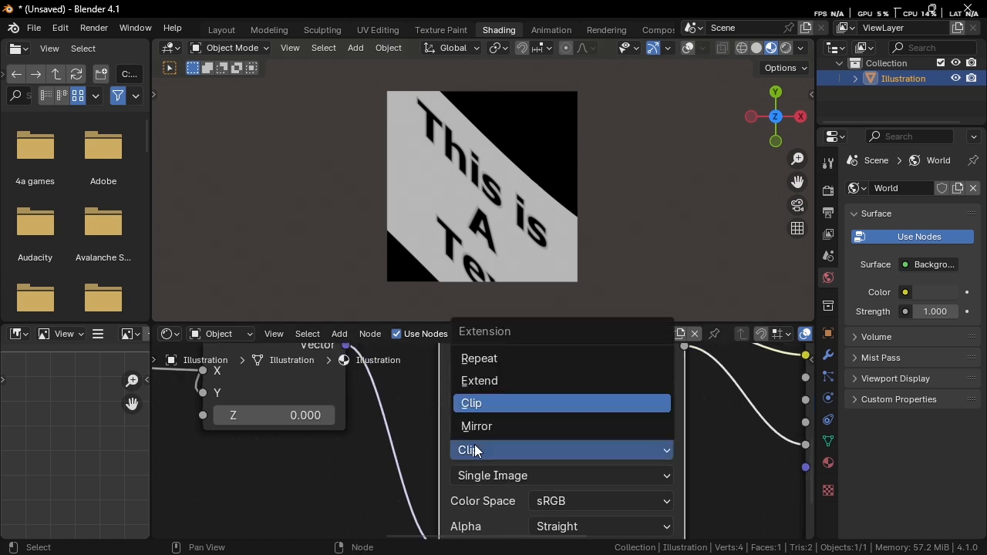
left_click(493, 381)
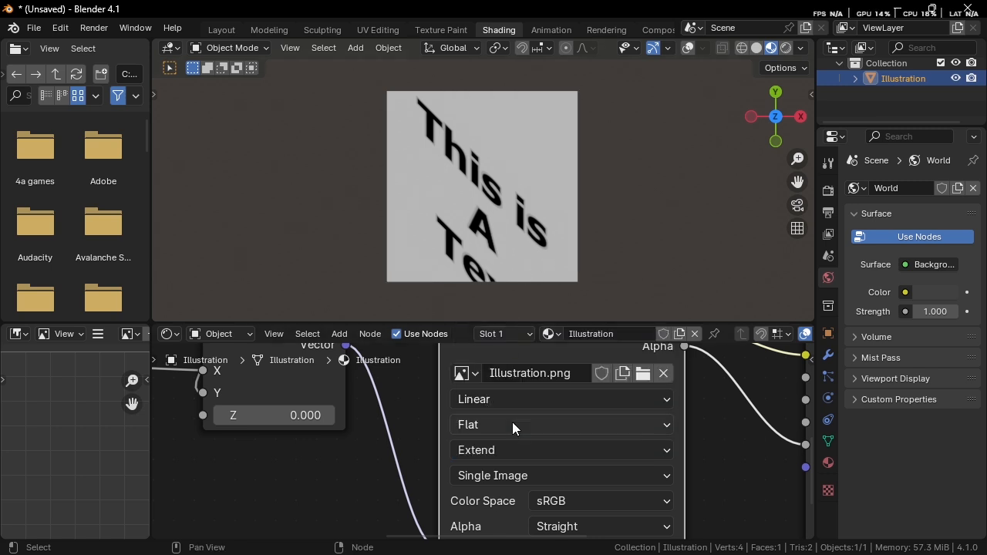
Set the second value of the Add node feeding the Sine node to 12.270
scroll(512, 422, "down", 1)
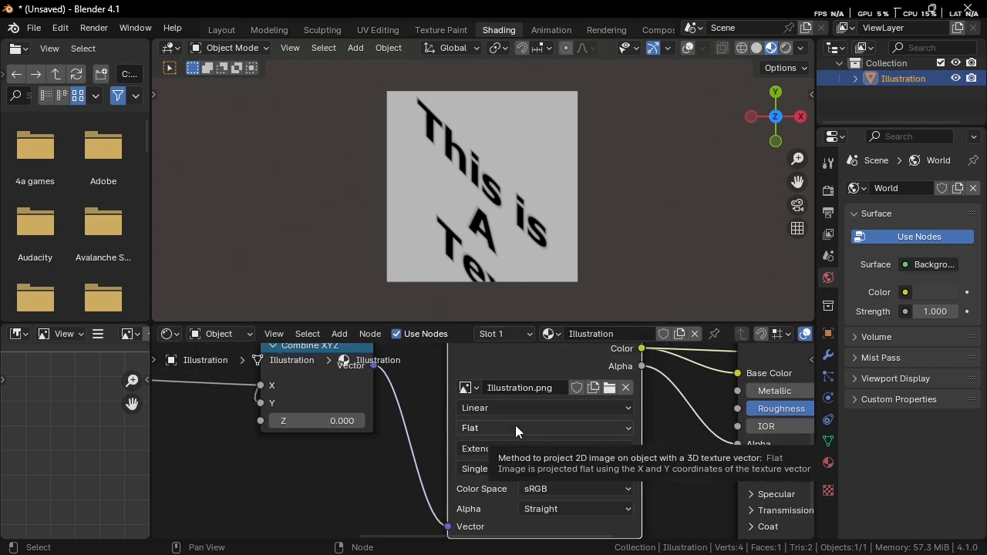
middle_click_drag(449, 423, 608, 453)
scroll(462, 445, "down", 1)
scroll(463, 446, "down", 1)
middle_click_drag(384, 418, 484, 455)
middle_click_drag(421, 416, 487, 465)
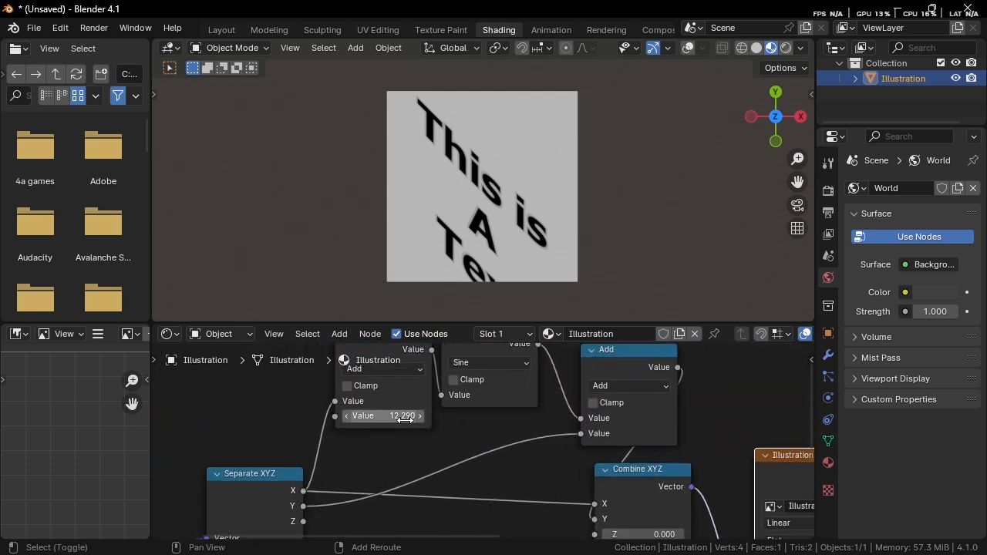
mouse_move(408, 415)
left_mouse_down("shift")
mouse_move(470, 415)
mouse_move(417, 415)
left_mouse_up("shift")
scroll(474, 414, "down", 2)
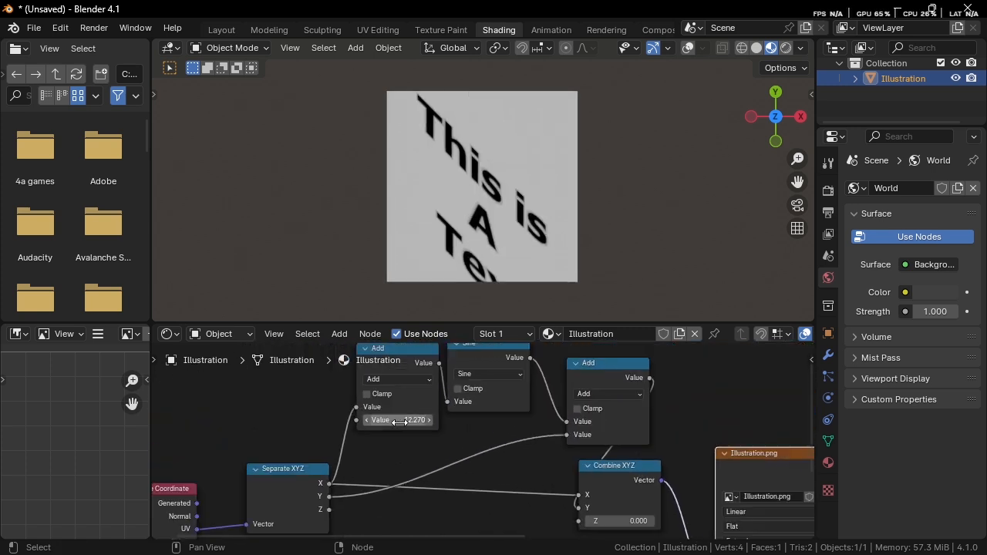
Spread out the node chain, moving the Texture Coordinate, Separate XYZ, first Add, Sine and final Add nodes to make room before the final Add
left_click_drag(265, 385, 428, 472)
left_click_drag(470, 423, 343, 423)
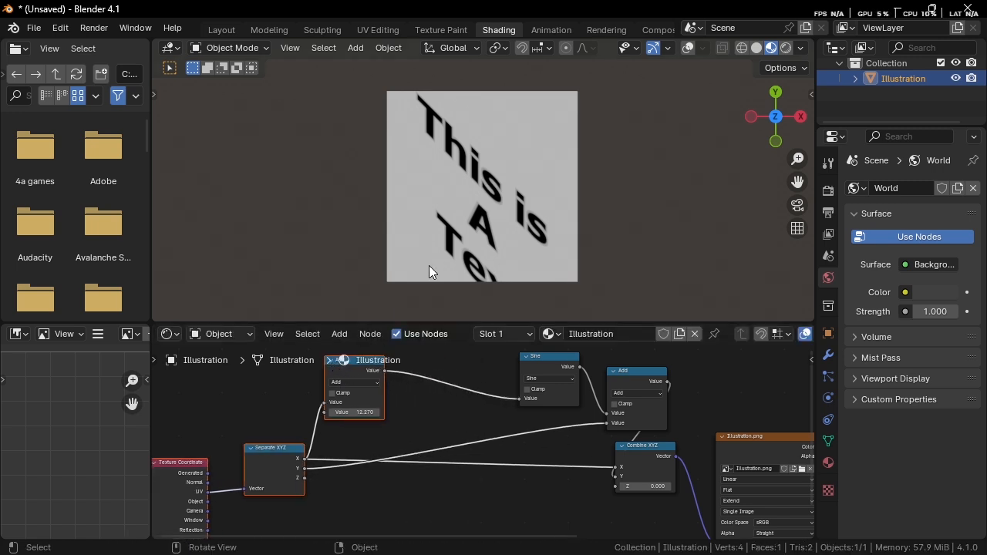
left_click_drag(538, 368, 444, 382)
left_click(624, 393)
left_click_drag(624, 391, 581, 390)
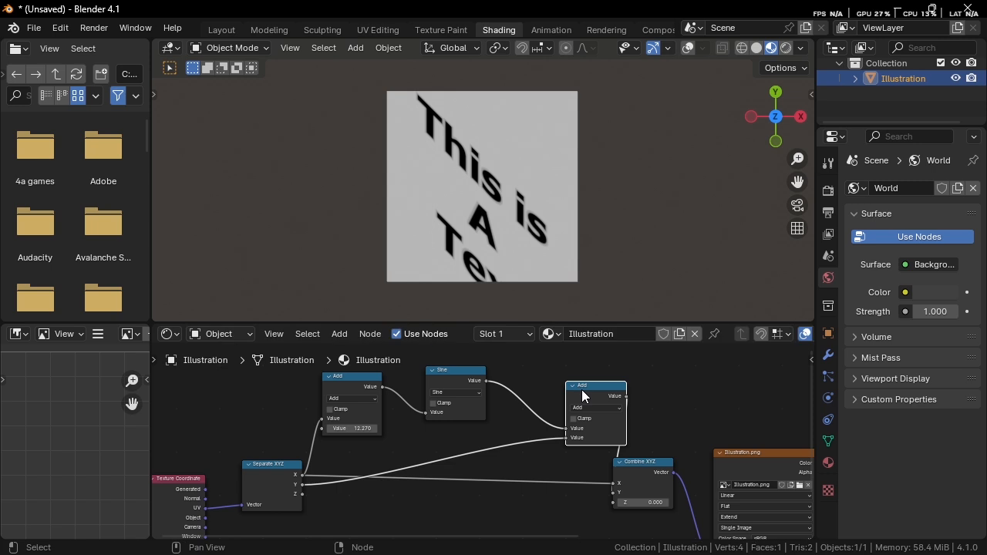
Duplicate the final Add node, insert the copy between Sine and the final Add, and change its operation to Multiply
scroll(564, 401, "up", 2)
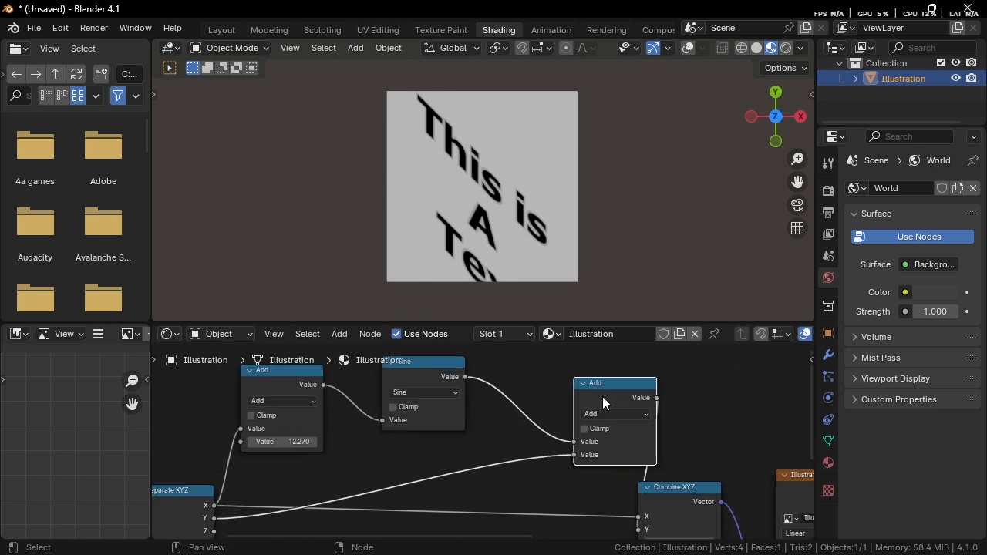
scroll(608, 402, "up", 2)
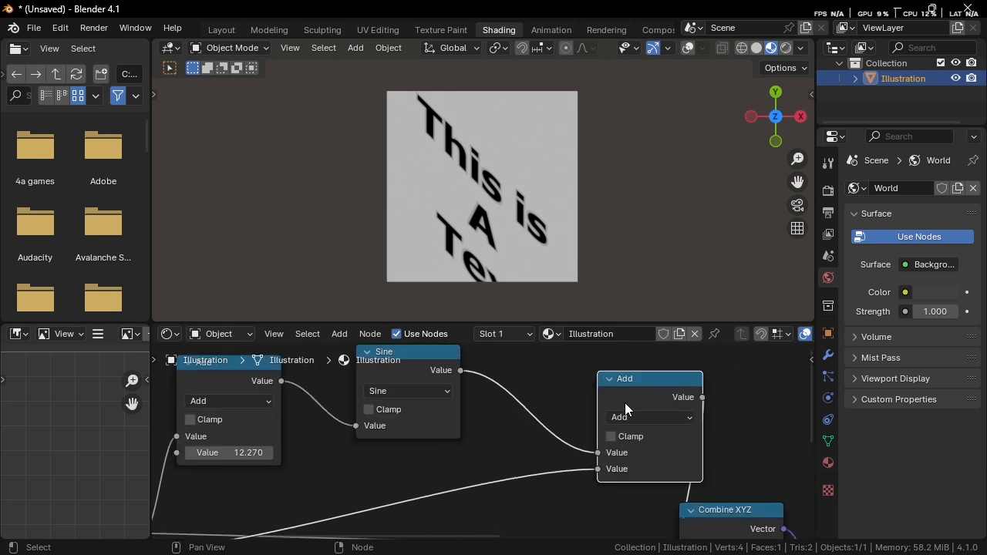
key("shift+d")
left_click(557, 383)
left_click(573, 399)
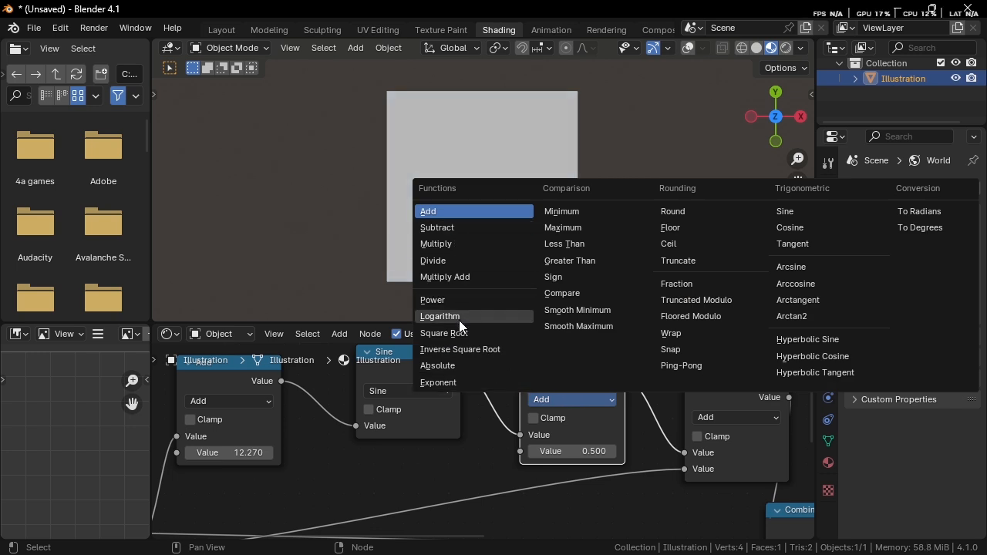
key("m")
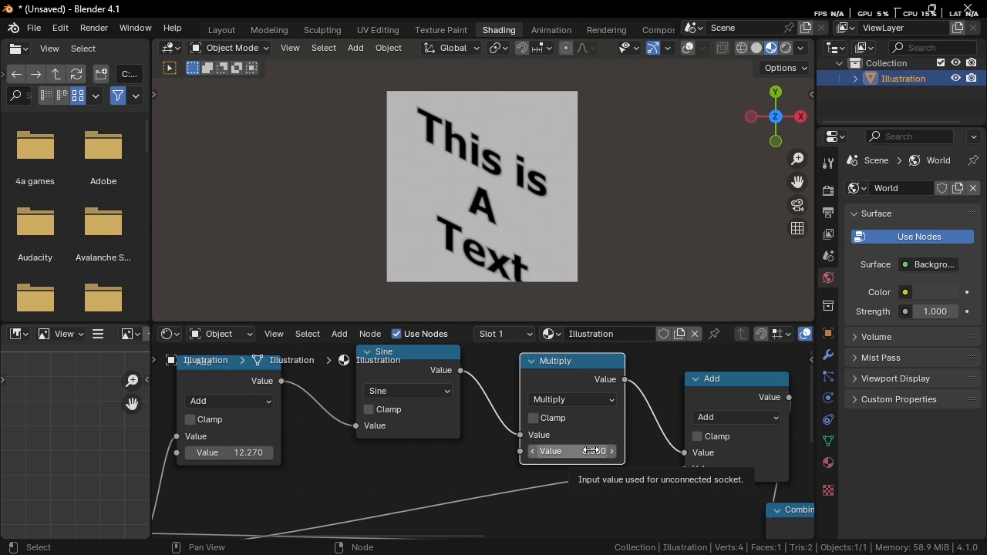
Set the second value of the Multiply node after Sine to 0.2
scroll(675, 438, "up", 1)
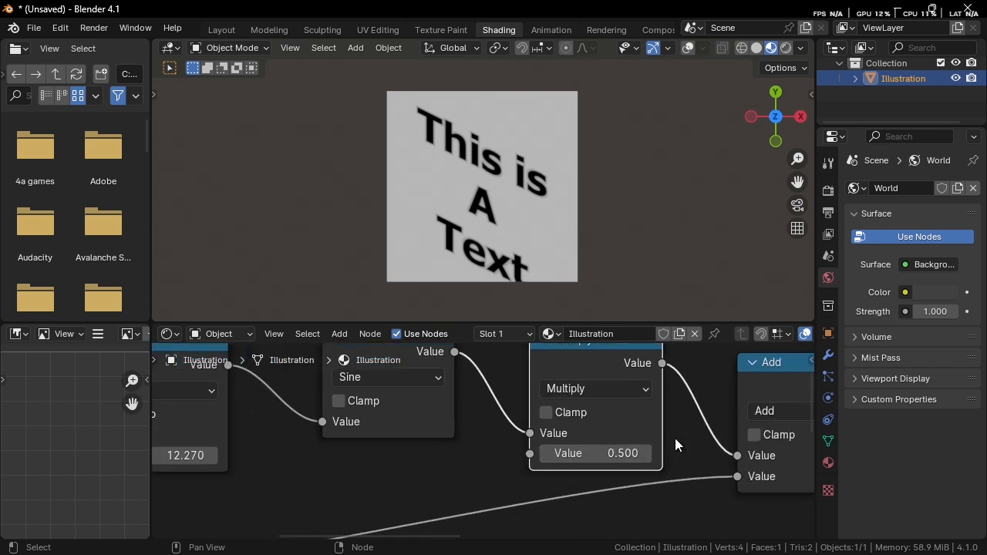
left_click_drag(632, 455, 585, 455)
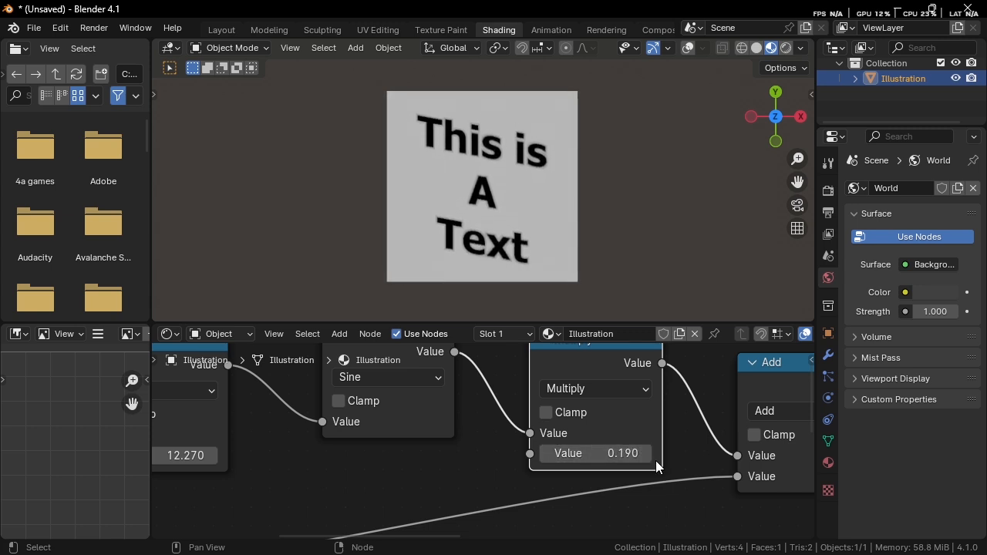
left_click(619, 458)
type(".2")
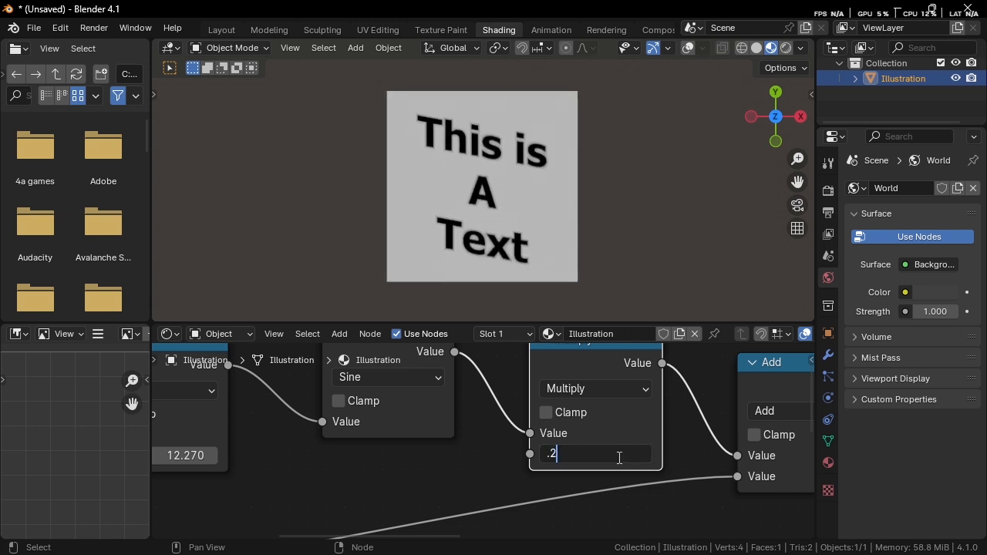
key("Return")
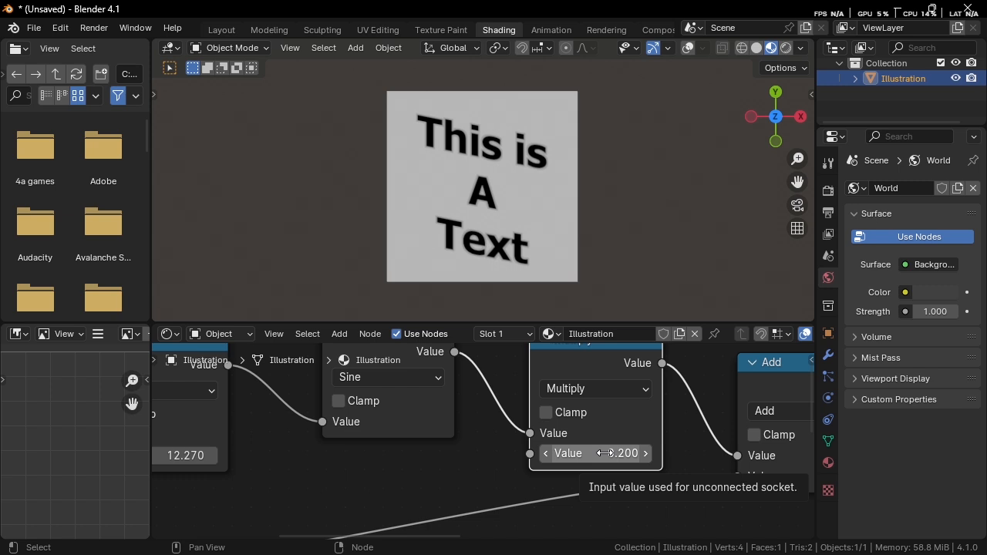
Move the Multiply node and the first Add node closer to the Sine node between them
scroll(548, 445, "down", 2)
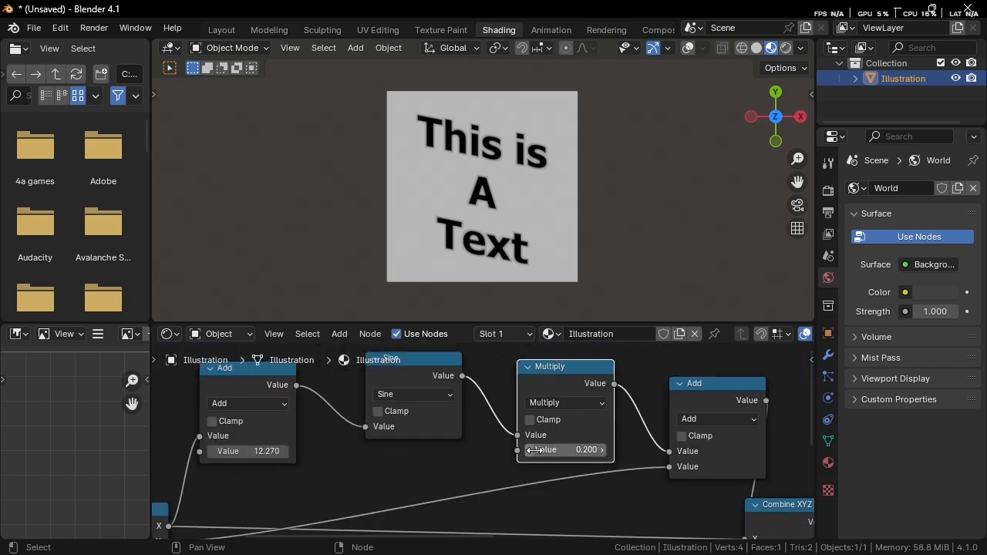
left_click_drag(558, 373, 524, 361)
scroll(477, 384, "down", 3)
middle_click_drag(438, 396, 480, 397)
left_click_drag(336, 405, 366, 400)
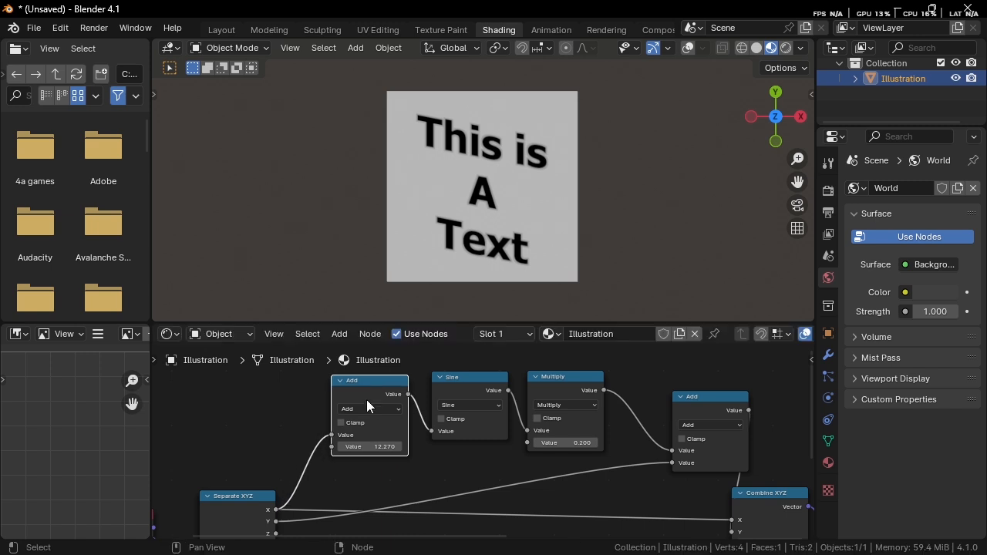
Raise the first Add node's second value to 101.470
middle_click_drag(366, 400, 438, 403)
scroll(438, 403, "up", 1)
mouse_move(435, 446)
left_mouse_down()
mouse_move(478, 446)
mouse_move(452, 446)
left_mouse_up()
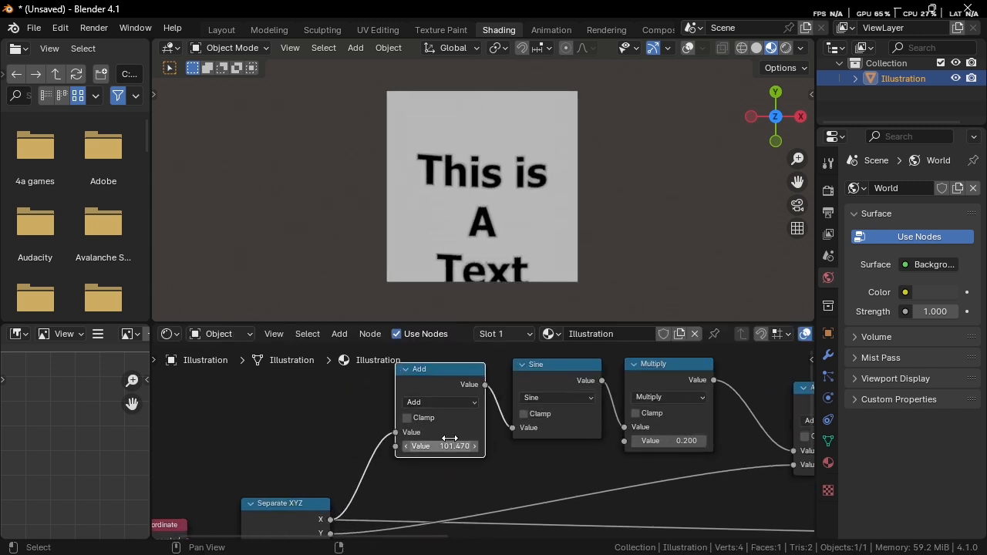
Move the first Add node away from Sine, then insert a duplicate of Sine between them with its operation changed to Snap
left_click_drag(437, 384, 396, 384)
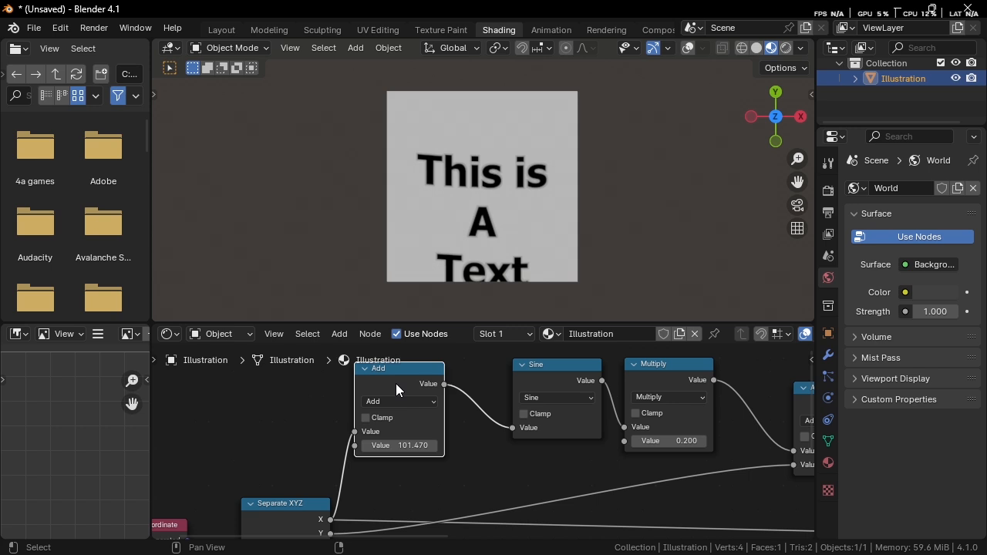
scroll(394, 384, "up", 1)
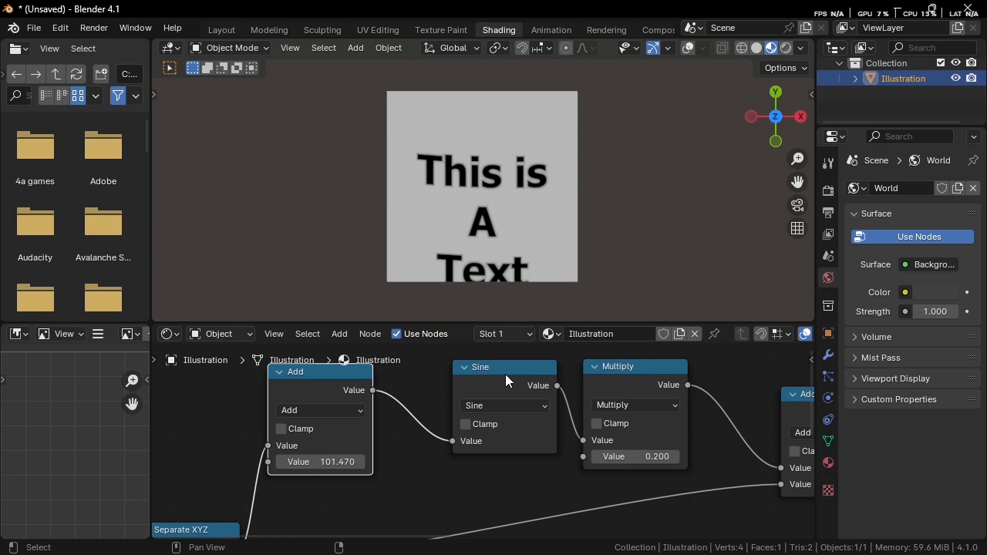
key("shift+d")
left_click(486, 377)
left_click(472, 405)
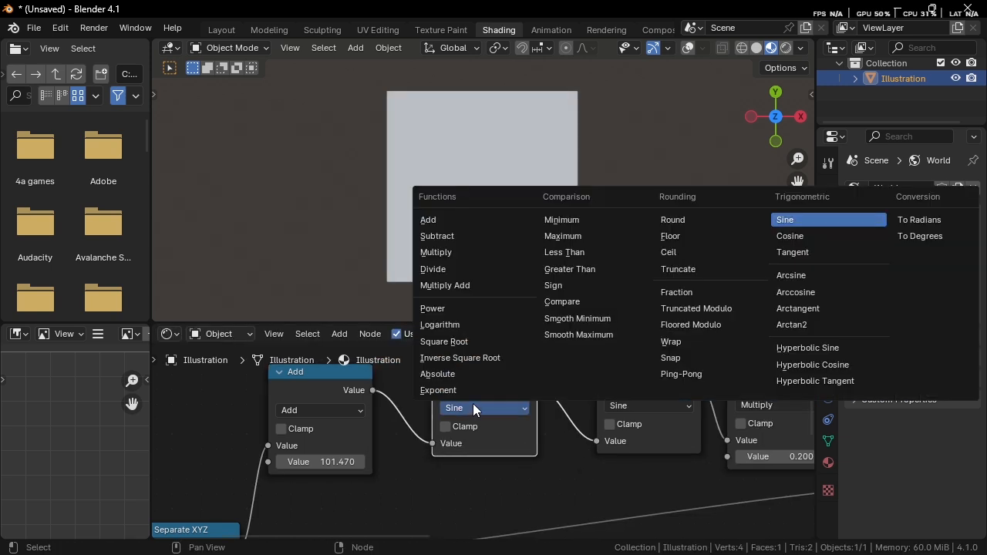
left_click(696, 354)
scroll(524, 476, "up", 1)
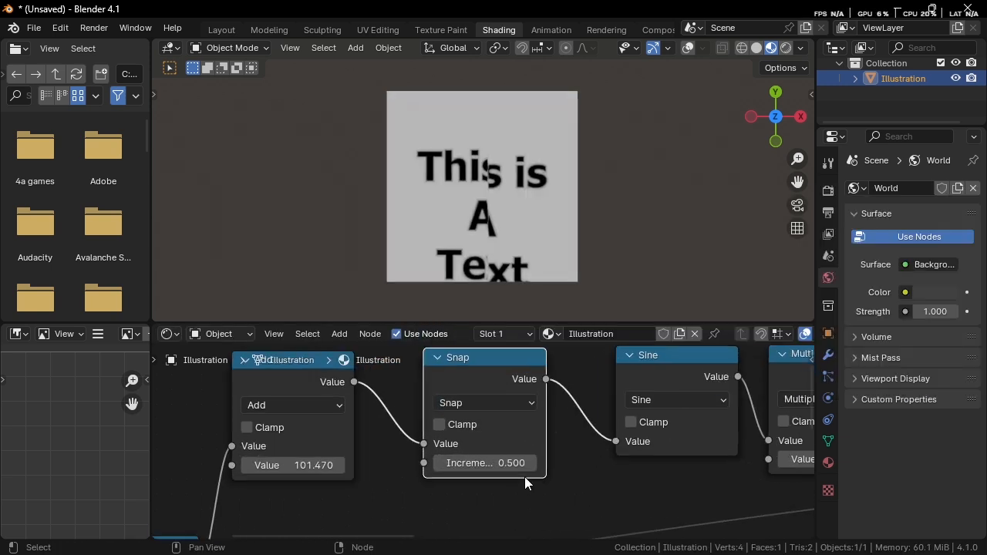
Set the first Add node's second value to 103.500 to shift the two snapped halves of the text
left_click_drag(307, 464, 377, 449, "shift")
scroll(421, 413, "down", 2)
middle_click_drag(451, 412, 389, 414)
scroll(426, 456, "up", 2)
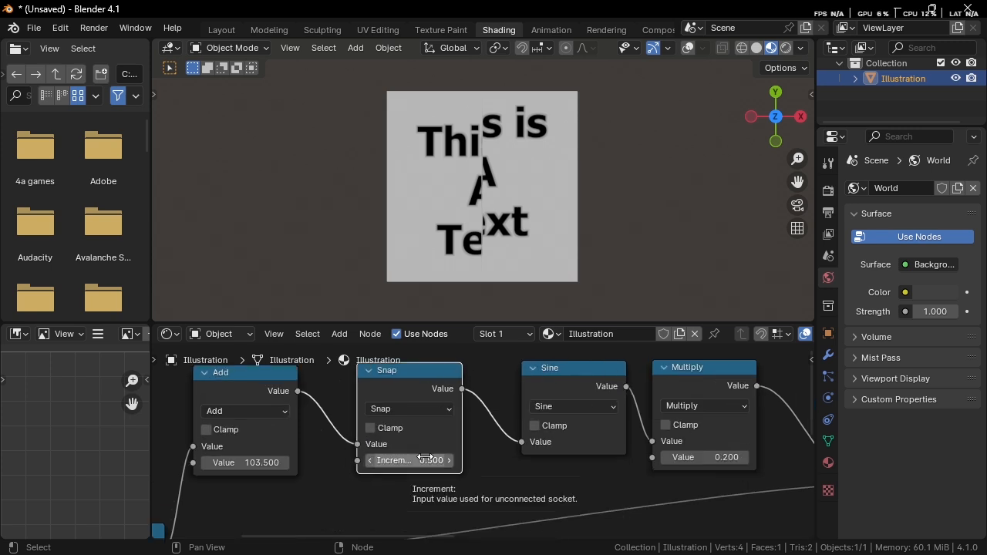
Set the Snap node's increment to 0.1
scroll(426, 459, "up", 2)
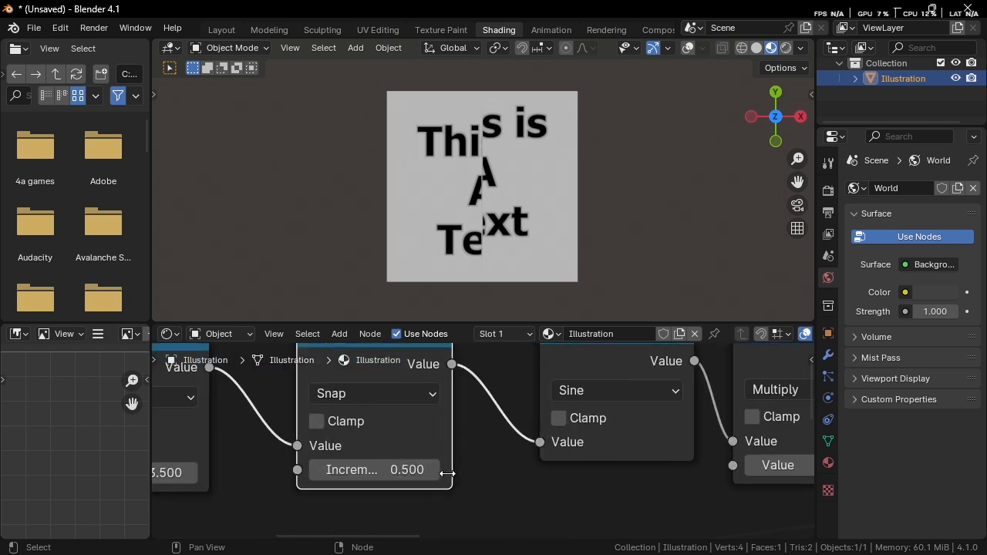
left_click_drag(420, 469, 404, 474)
left_click(405, 474)
key("BackSpace")
type("0.1")
key("Return")
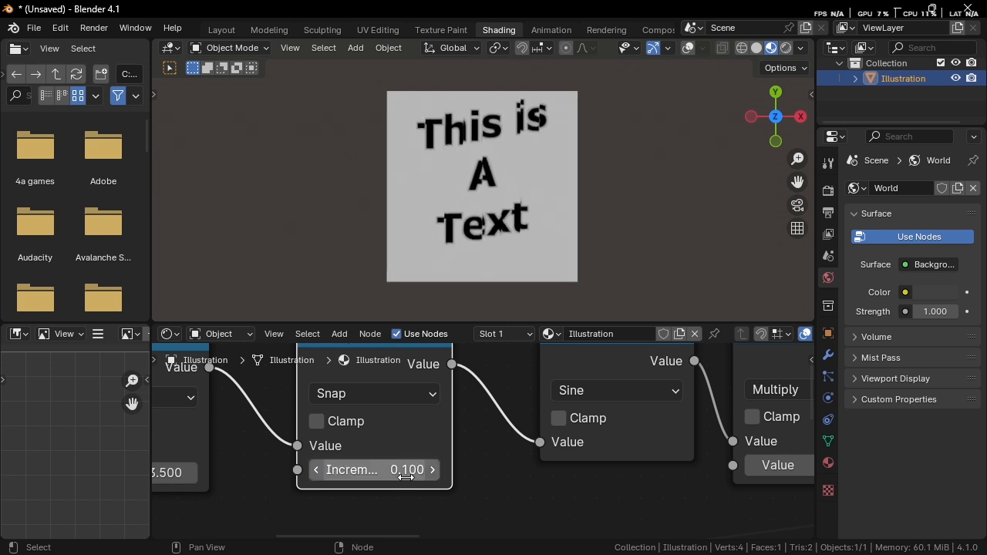
Set the first Add node's second value to 109.190 to shift the finely stepped text
middle_click_drag(364, 487, 421, 482)
left_click_drag(202, 469, 641, 469, "shift")
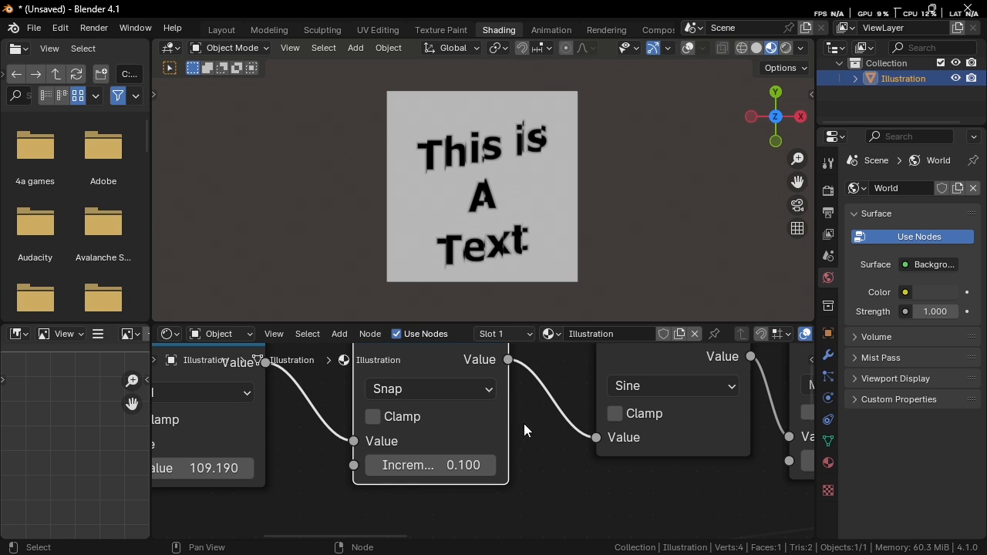
middle_click_drag(521, 431, 512, 448)
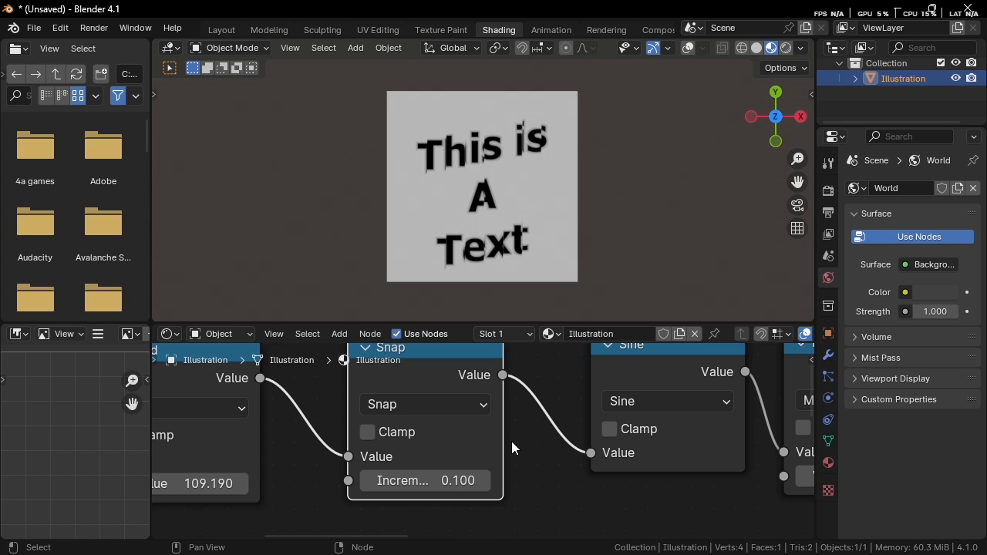
scroll(414, 460, "up", 3, "ctrl")
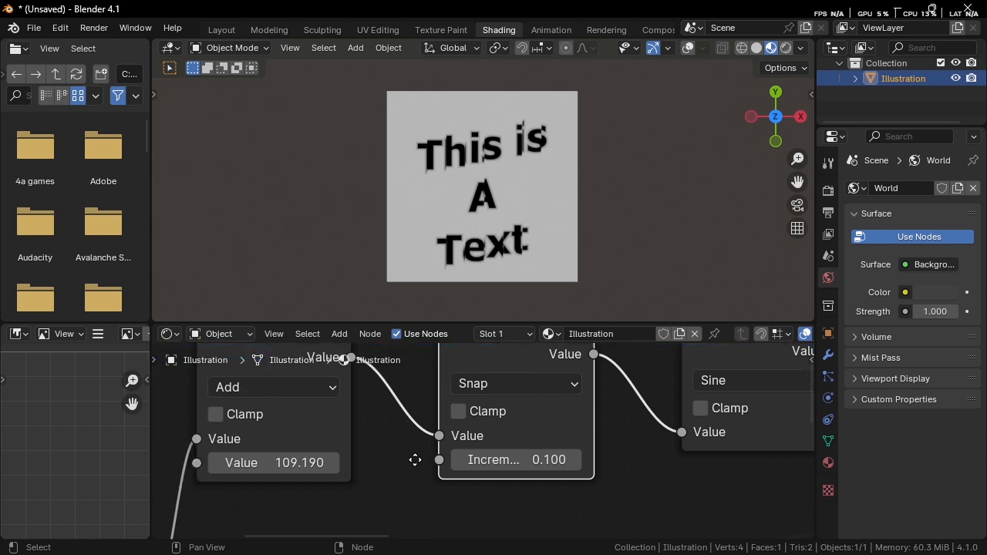
scroll(343, 466, "up", 2)
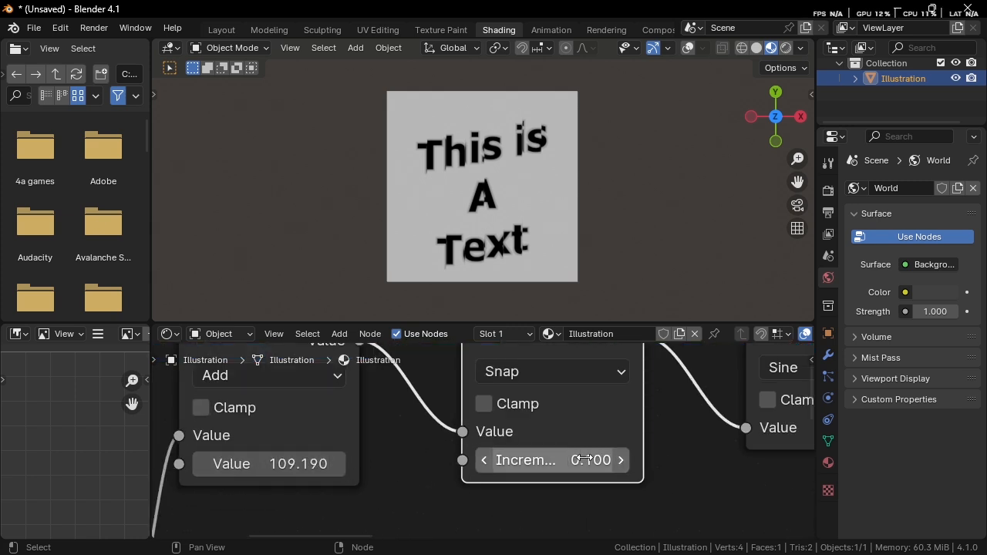
scroll(585, 460, "down", 2)
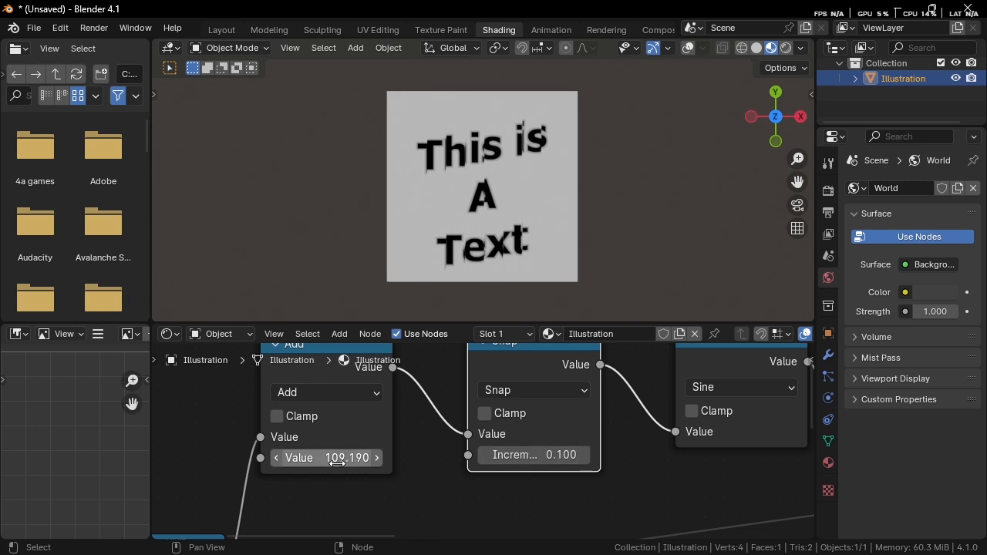
Set the value of the Multiply node after Sine to 0.440 and the first Add node's second value to 115.640
left_click_drag(340, 458, 363, 458, "shift")
middle_click_drag(670, 463, 429, 457)
scroll(592, 474, "up", 1)
left_click_drag(591, 475, 668, 475)
middle_click_drag(294, 478, 433, 459)
left_click_drag(362, 451, 536, 452)
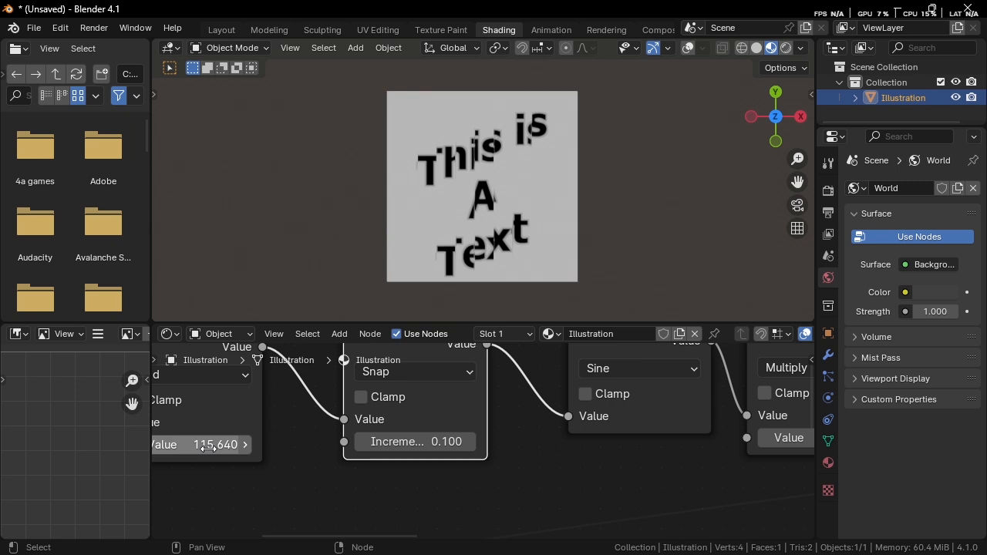
Move Snap away from the first Add node and insert a duplicate of the Multiply node between them
scroll(312, 413, "down", 8)
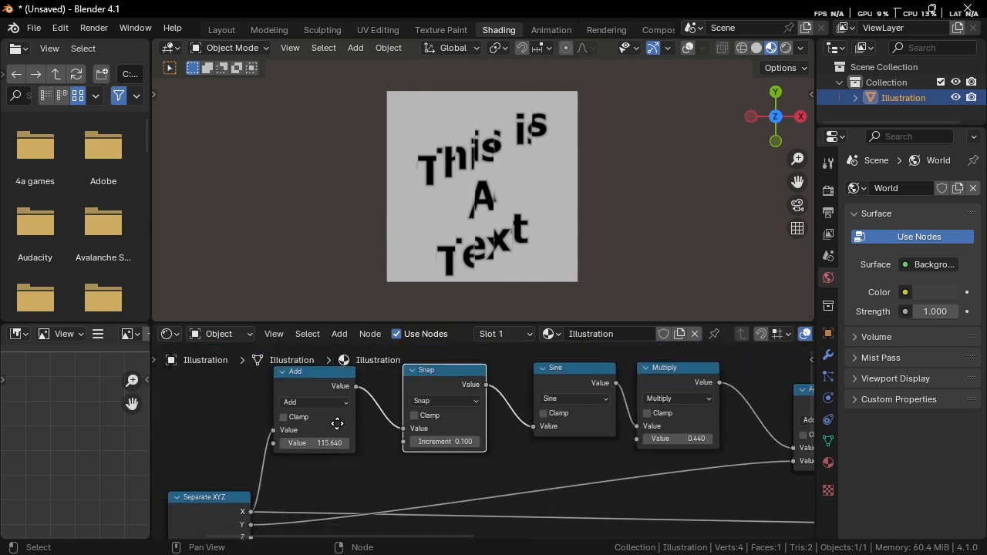
middle_click_drag(336, 422, 377, 441)
scroll(462, 418, "up", 1)
key("g")
left_click(511, 391)
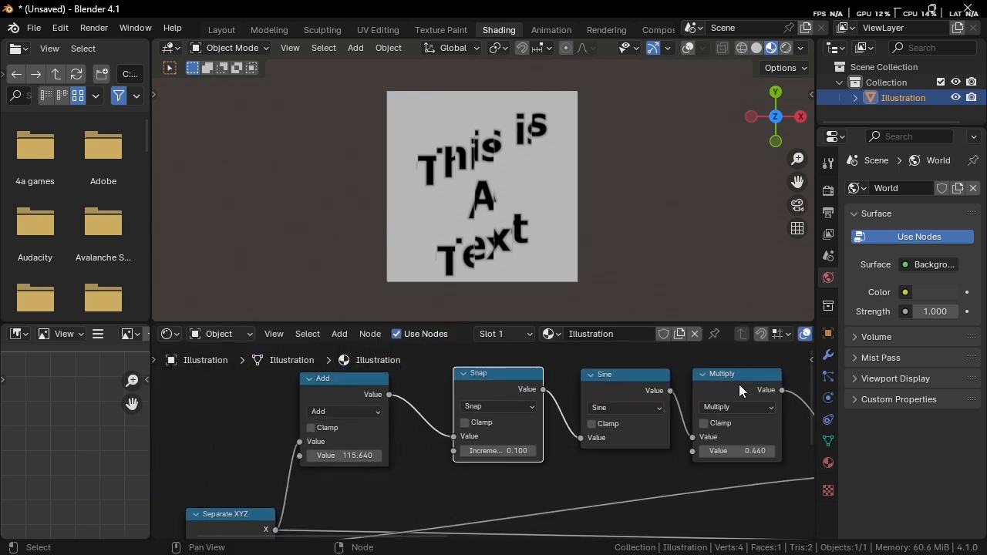
left_click(738, 384)
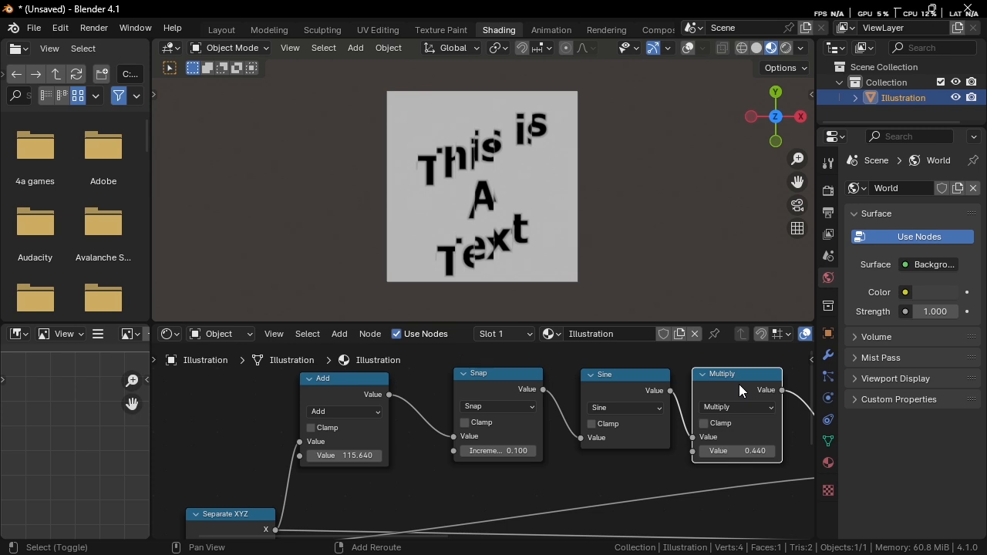
key("g")
left_click(478, 438)
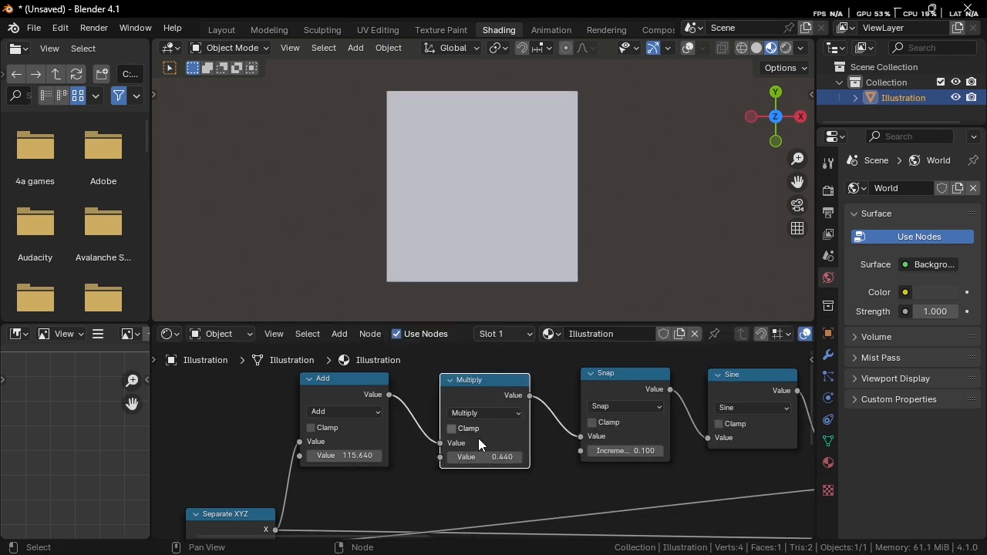
Set the Multiply node before Snap to 4.020 and adjust the first Add node's second value to shift the wave
scroll(481, 440, "up", 1)
left_click_drag(486, 458, 562, 458, "shift")
mouse_move(343, 457)
left_mouse_down()
mouse_move(355, 457)
mouse_move(331, 456)
mouse_move(361, 456)
left_mouse_up()
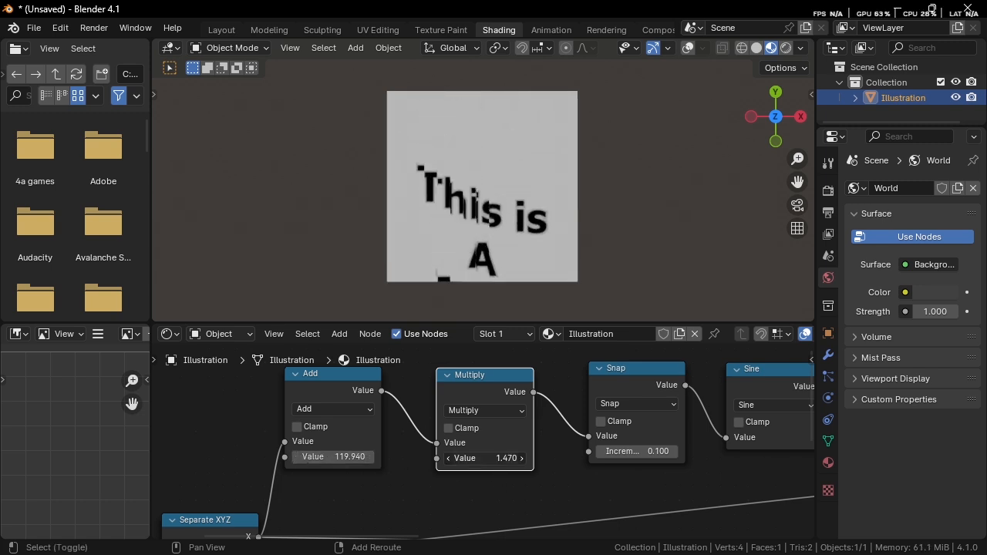
left_click_drag(484, 458, 532, 458)
left_click_drag(339, 457, 379, 456)
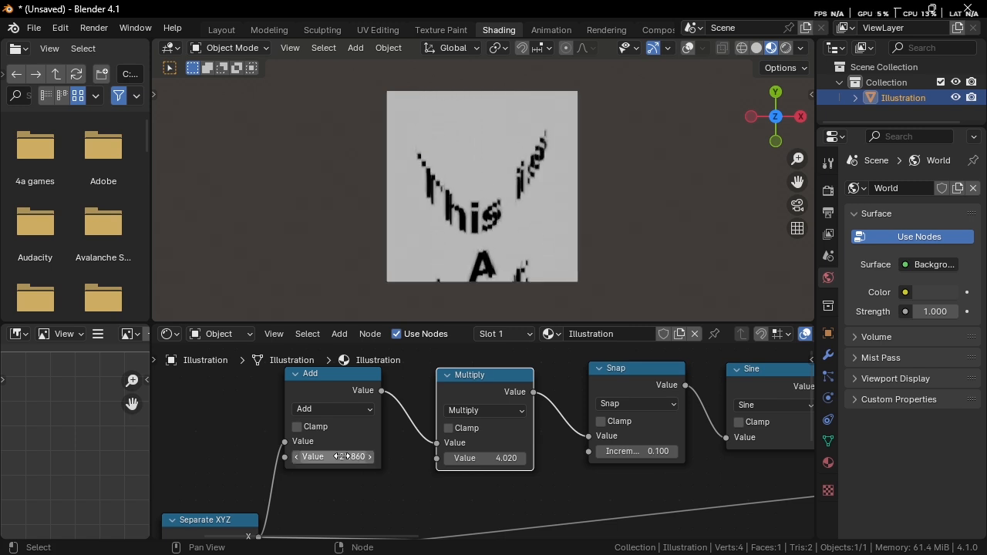
Nudge the Multiply node between the first Add and Snap slightly upward, undoing the extra move
left_click_drag(509, 419, 502, 413)
left_click_drag(502, 452, 500, 463)
key("ctrl+z")
Set the Multiply node after Sine to 0.100 and the first Add node's second value to 124.660
scroll(463, 470, "down", 3, "ctrl")
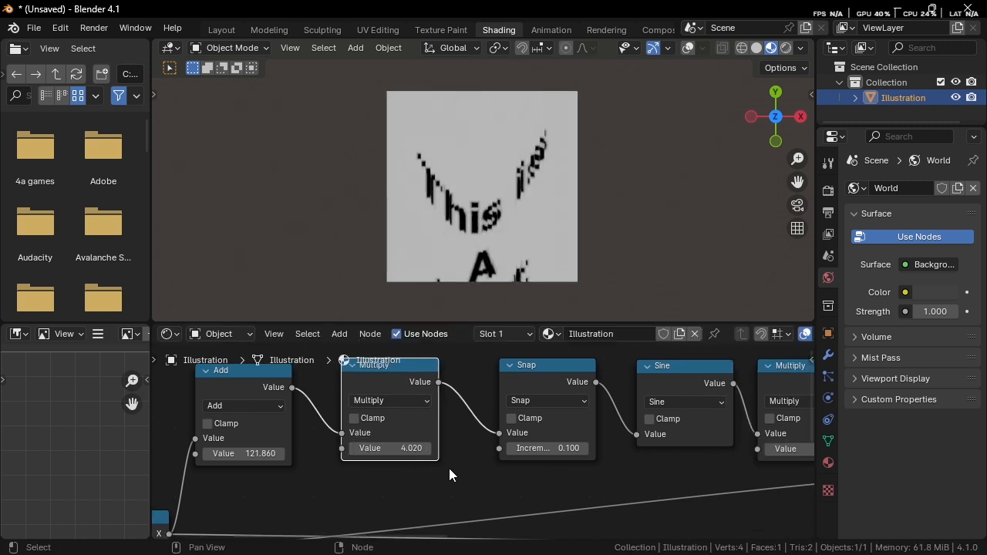
mouse_move(262, 453)
left_mouse_down()
mouse_move(281, 453)
mouse_move(273, 453)
left_mouse_up()
middle_click_drag(424, 455, 269, 455)
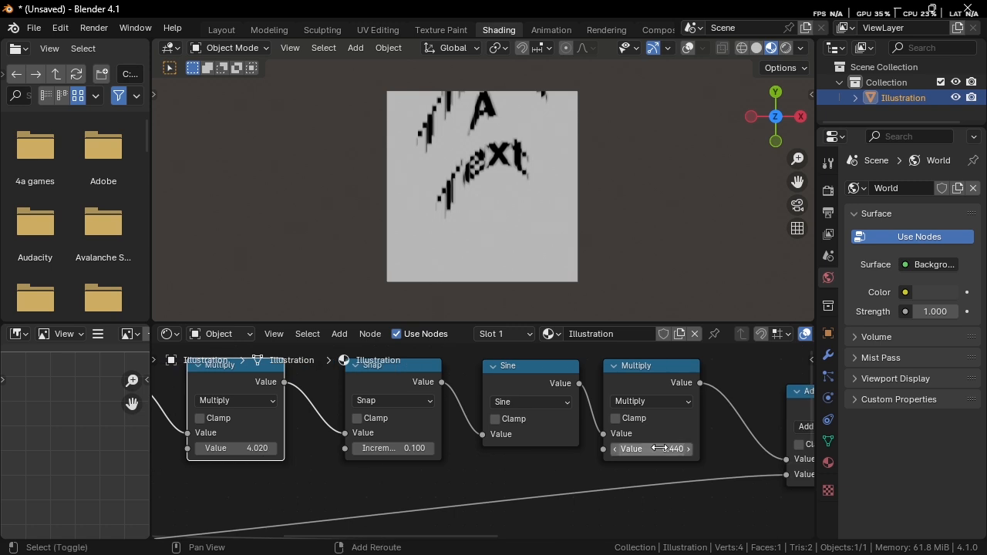
left_click_drag(653, 449, 444, 449)
scroll(366, 455, "up", 6, "ctrl")
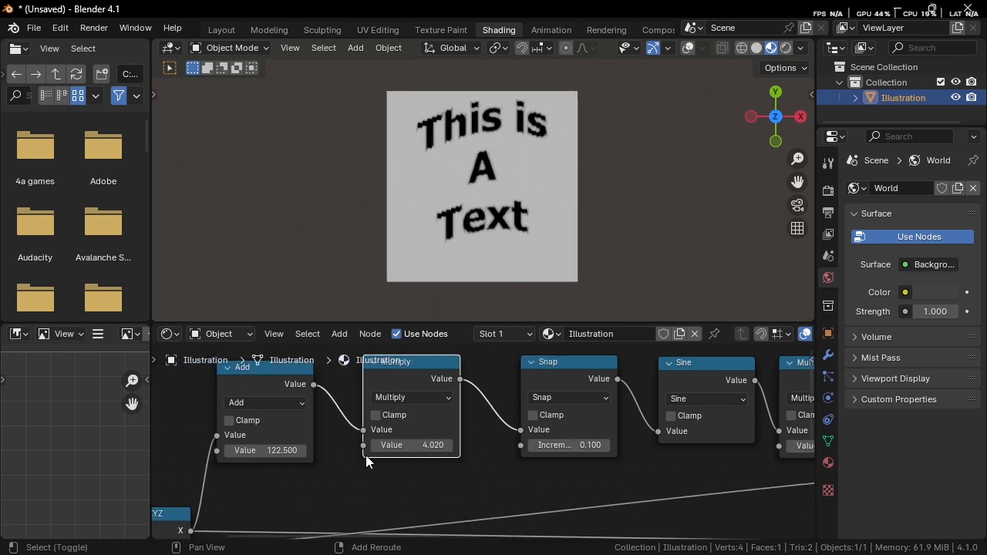
left_click_drag(273, 454, 313, 453)
Set the Snap increment to 1.500 and the first Add node's second value to 128.650 to see coarse steps
scroll(518, 231, "up", 5)
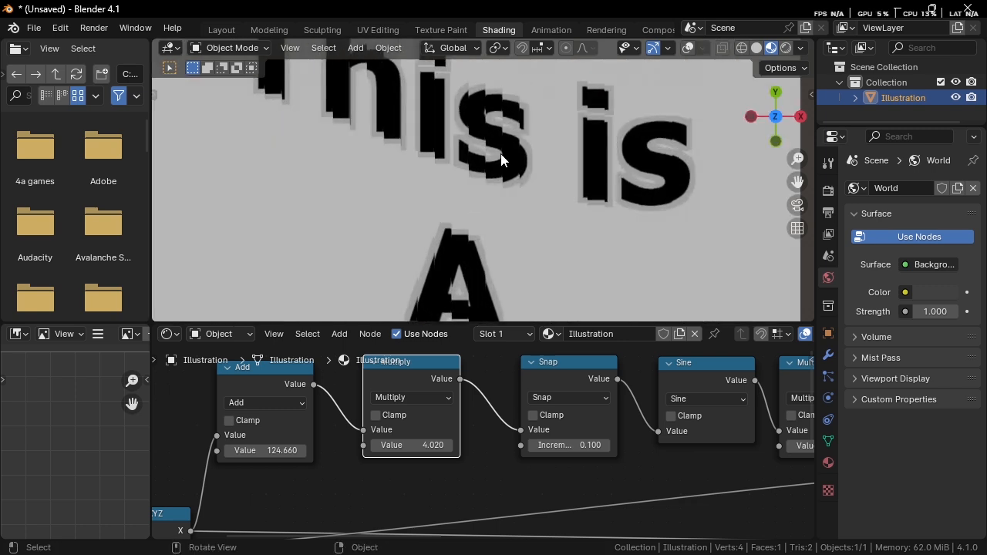
scroll(583, 477, "up", 1)
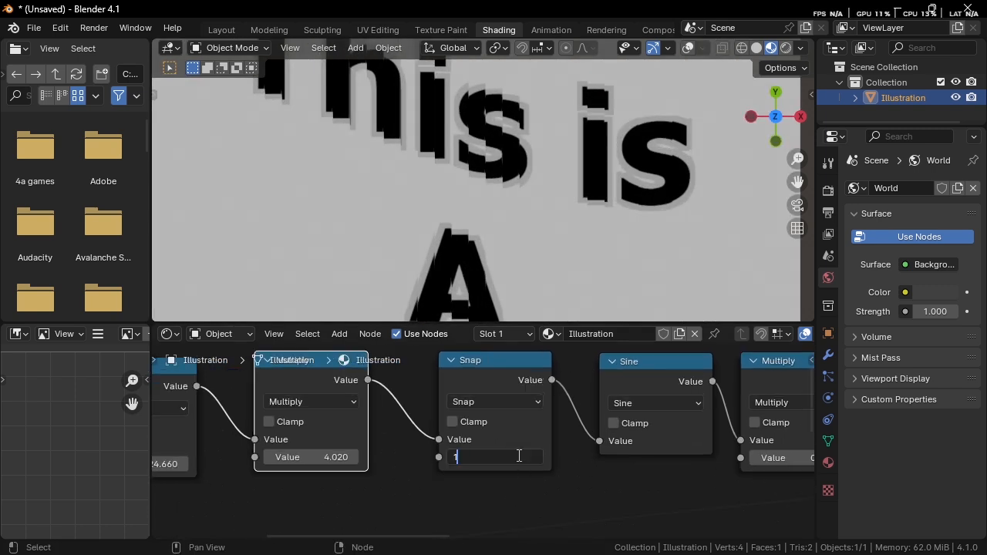
key("Return")
scroll(550, 205, "down", 5)
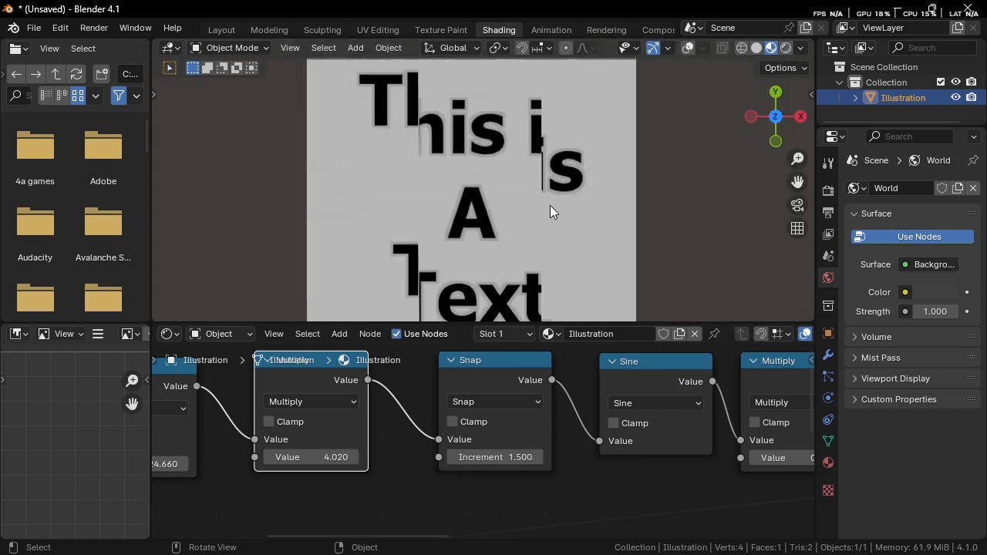
middle_click_drag(154, 467, 311, 469)
left_click_drag(311, 469, 346, 469)
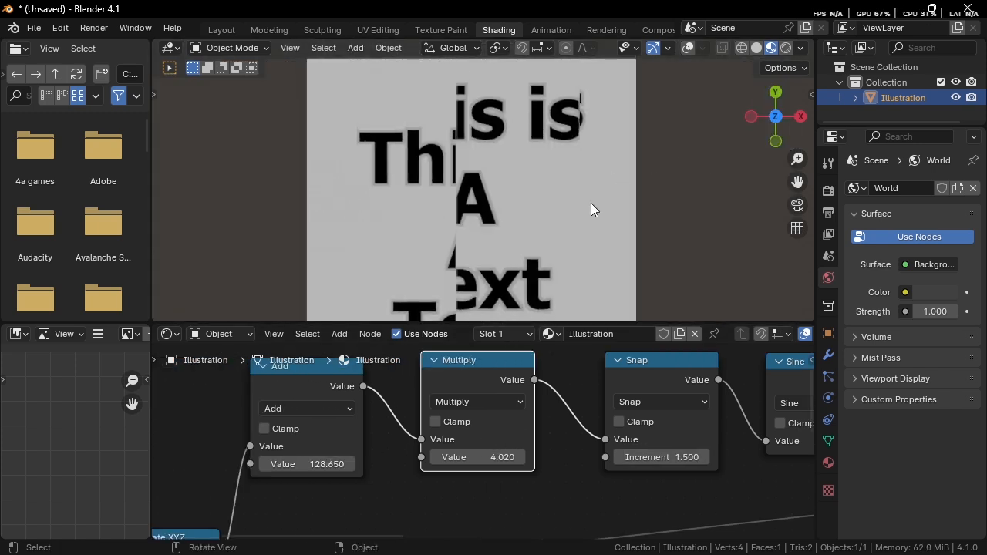
Set the Snap increment to 0.150 and the first Add node's second value to 130.190
left_click(676, 458)
type(".1")
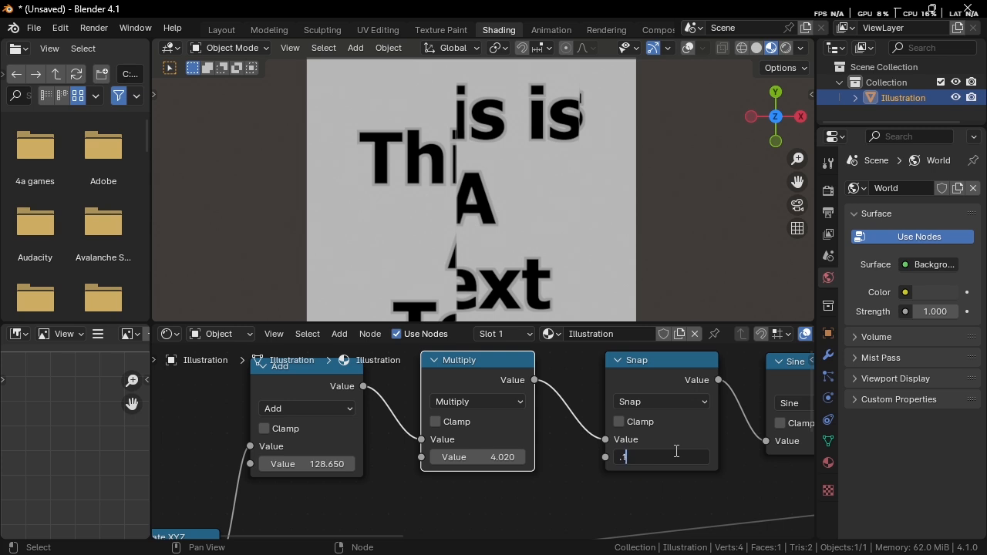
type("5")
key("Return")
mouse_move(325, 467)
left_mouse_down()
mouse_move(338, 467)
mouse_move(324, 467)
left_mouse_up()
scroll(325, 467, "down", 4)
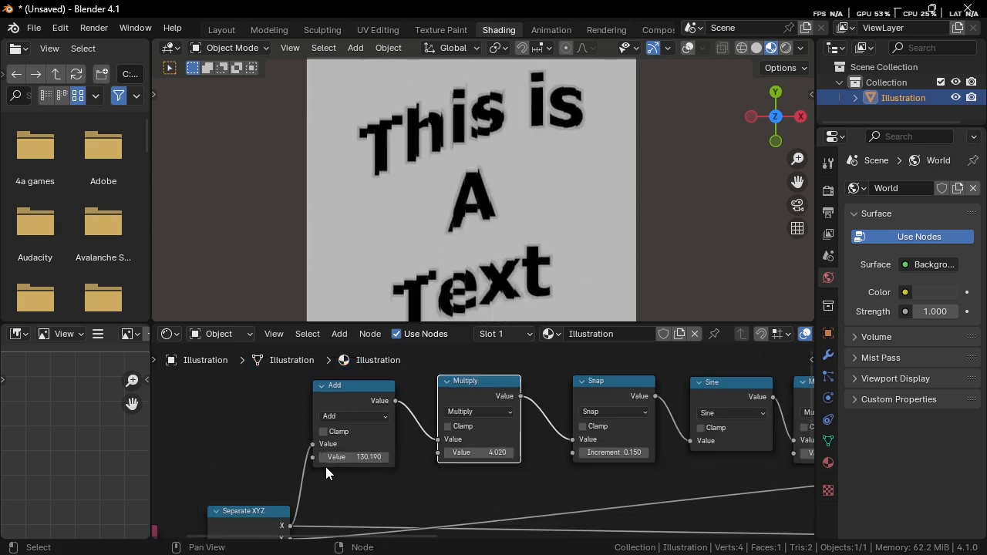
Select the Texture Coordinate and Separate XYZ nodes and move them farther away from the first Add node
middle_click_drag(304, 509, 408, 443)
scroll(310, 490, "down", 2)
left_click_drag(273, 402, 388, 434)
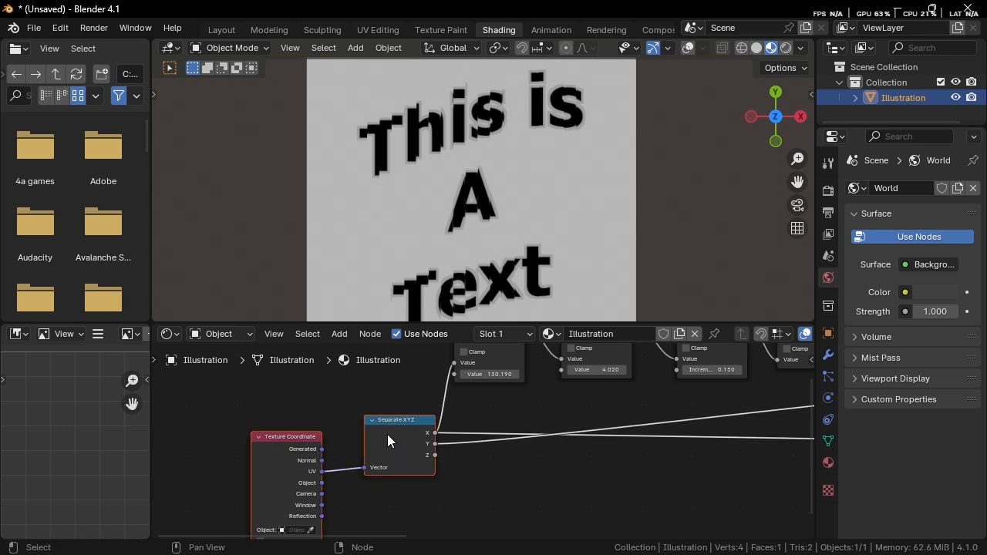
middle_click_drag(388, 434, 284, 434)
scroll(502, 403, "up", 1)
Set the first Add node's second value to 130.780 and the Snap increment to 0.12
left_click_drag(486, 392, 505, 391)
scroll(505, 392, "up", 1)
middle_click_drag(616, 394, 392, 428)
scroll(482, 428, "up", 1)
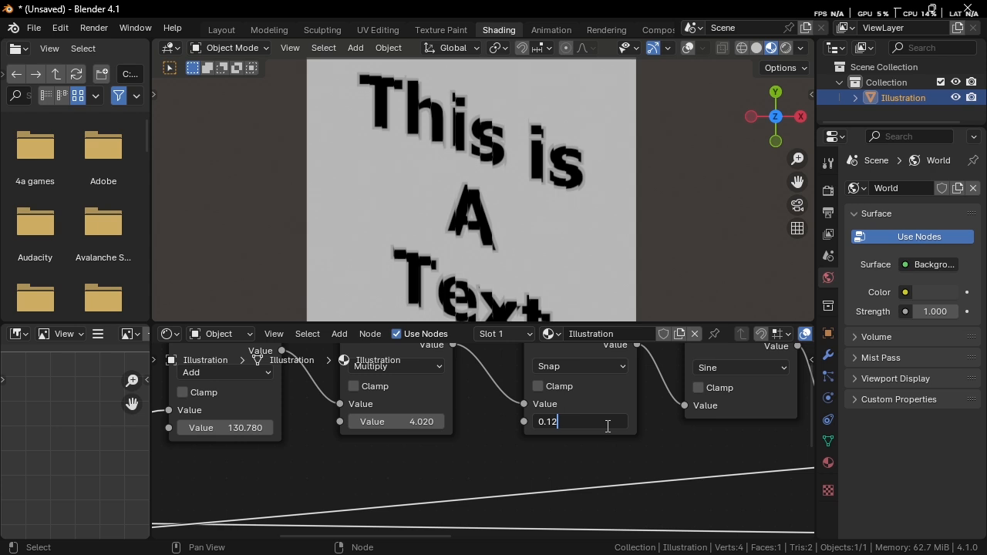
key("Return")
Set the first Add node's second value to 131.080 and the Snap increment to 0.2
middle_click_drag(474, 355, 609, 424)
scroll(619, 435, "up", 1)
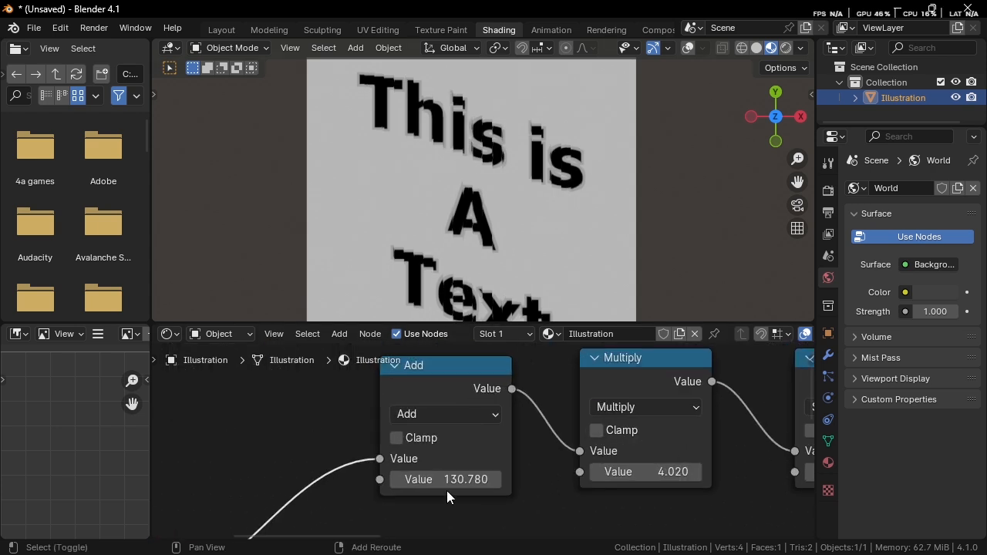
left_click_drag(463, 479, 486, 478)
middle_click_drag(490, 477, 270, 452)
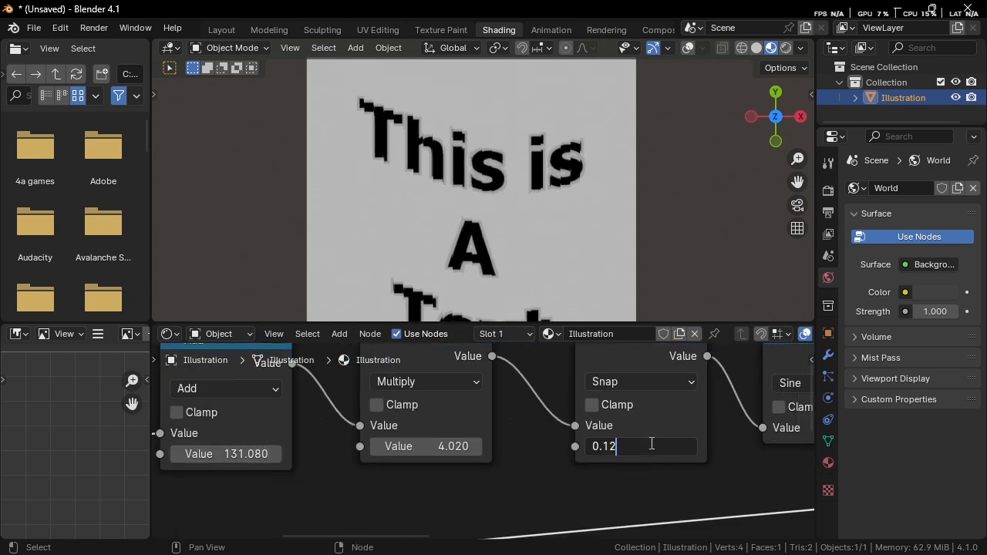
left_click(651, 444)
type("0.2")
key("Return")
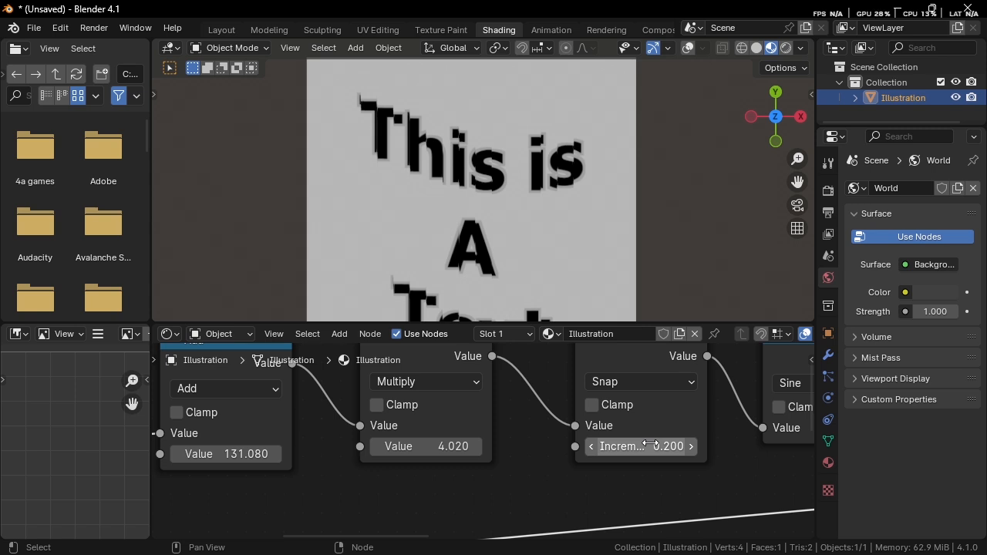
Add a Value node below Separate XYZ and drive its value with the current frame number
scroll(650, 444, "down", 3)
middle_click_drag(444, 397, 562, 378)
key("shift+a")
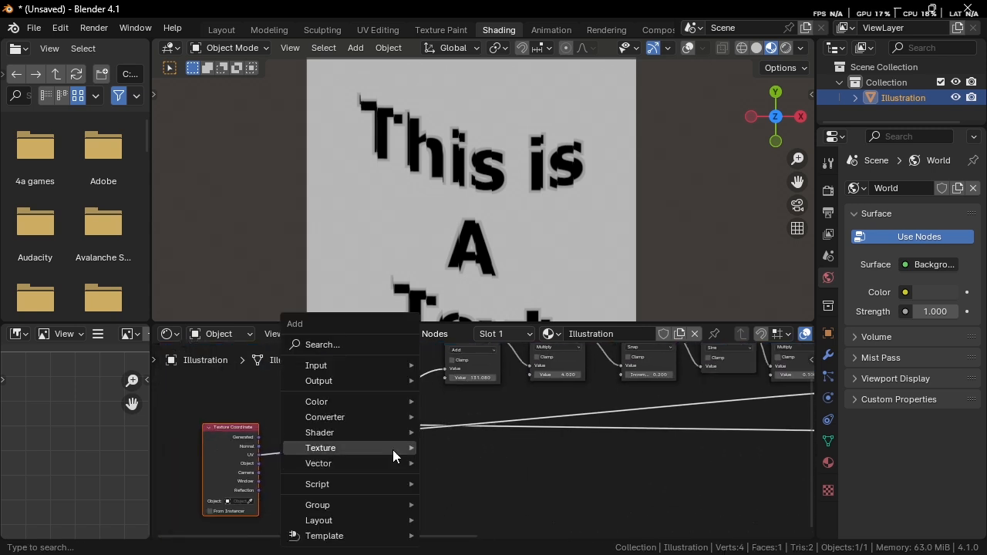
left_click(368, 344)
type("valu")
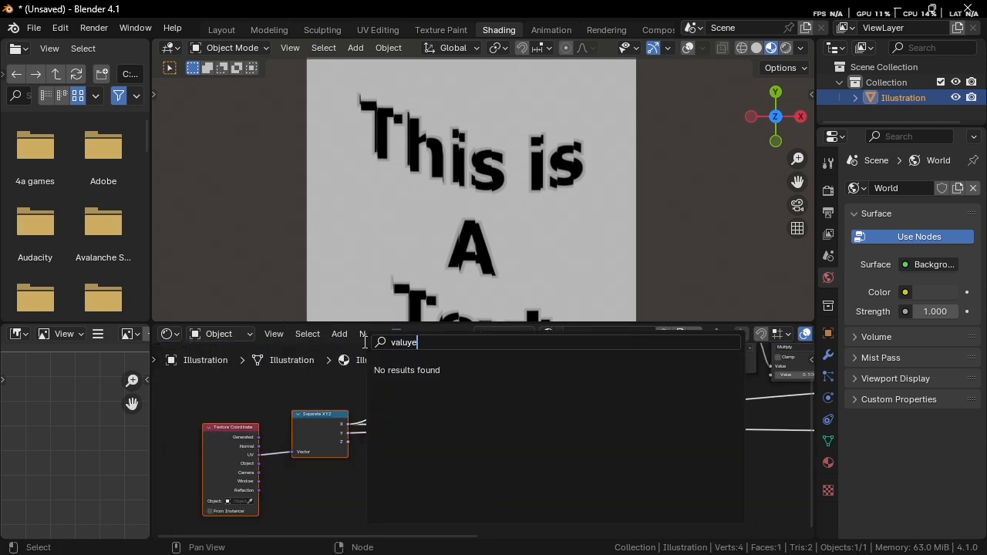
key("Return")
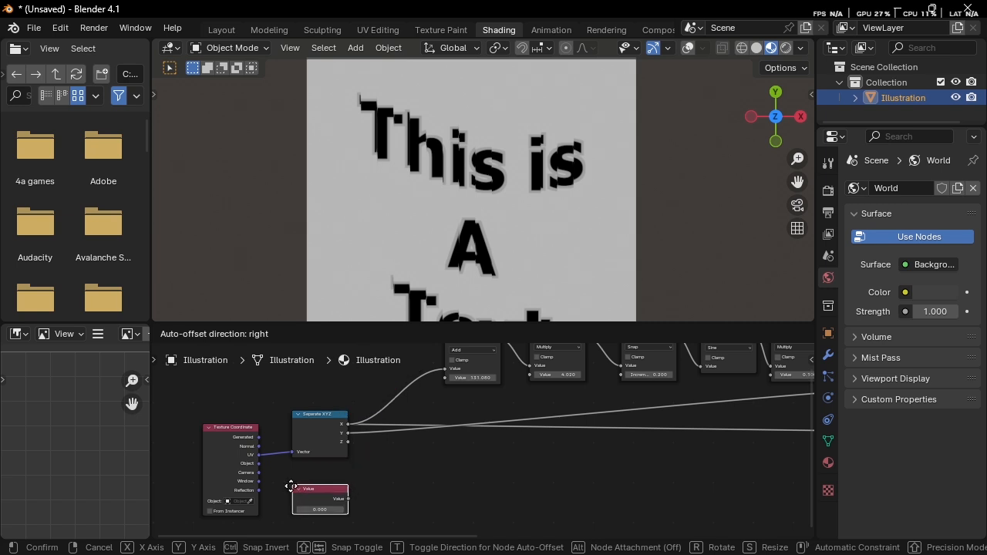
left_click(305, 480)
scroll(333, 497, "up", 2)
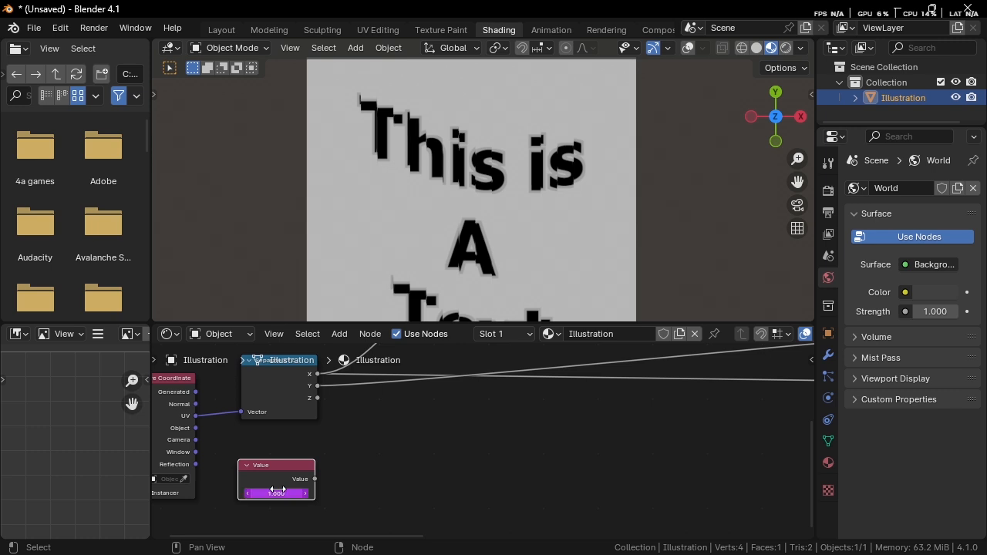
Duplicate the Multiply node that precedes Snap and place the copy beside the Value node
scroll(413, 424, "down", 1)
scroll(447, 432, "right", 3)
scroll(478, 438, "up", 4)
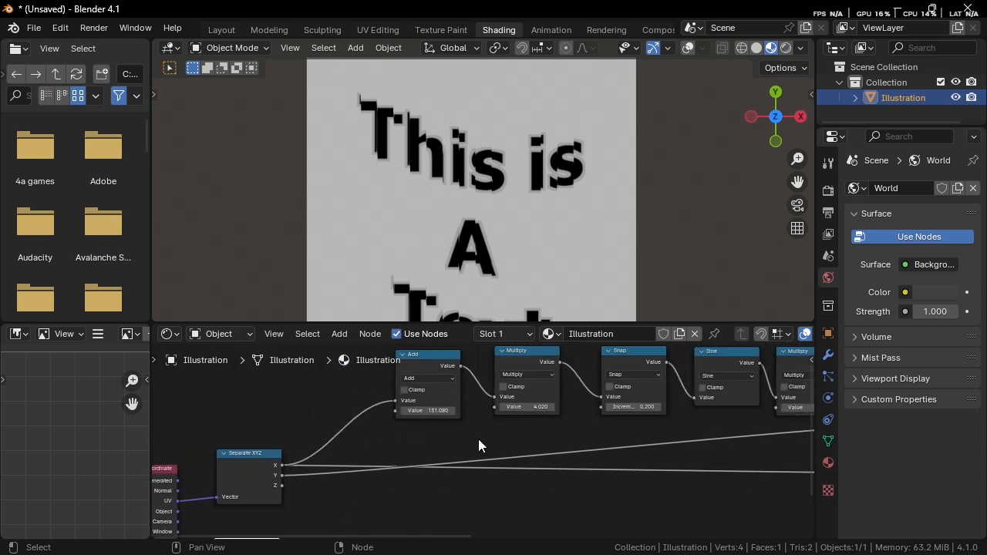
left_click(546, 354)
key("shift+d")
left_click(370, 494)
scroll(419, 413, "up", 2)
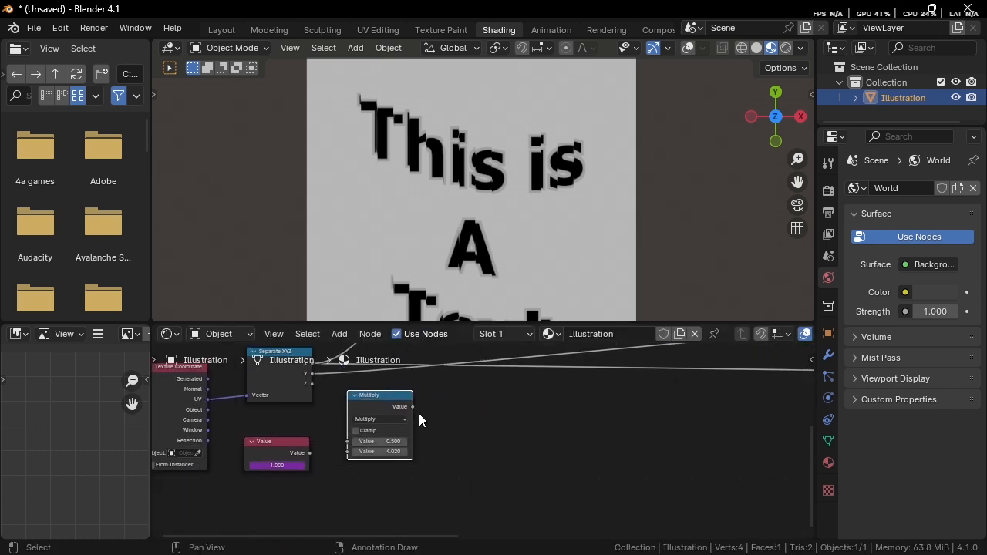
Change the duplicated Multiply node to Divide and connect the Value node to its first input
left_click(360, 399)
middle_click_drag(368, 390, 434, 404)
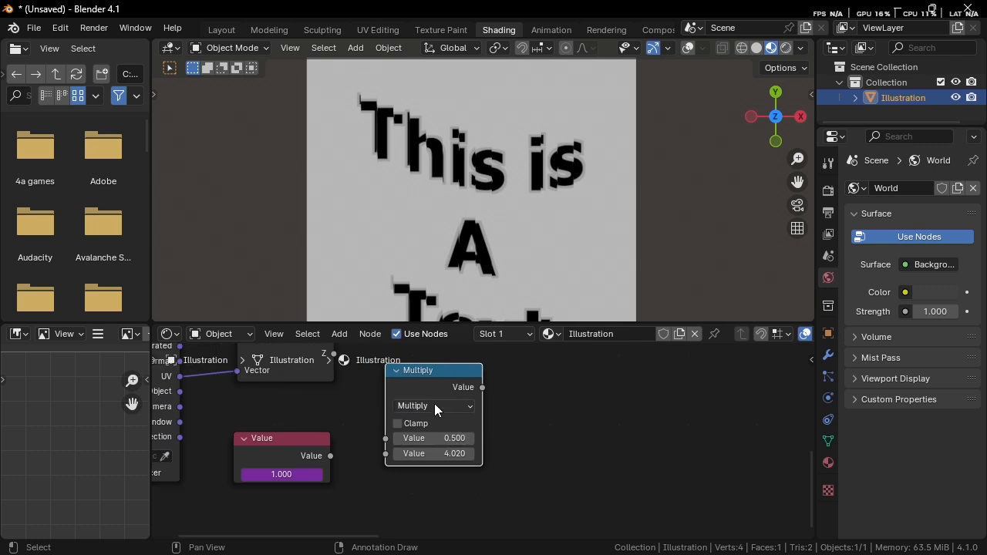
left_click(433, 402)
left_click(429, 409)
left_click_drag(330, 455, 385, 438)
scroll(393, 483, "down", 1)
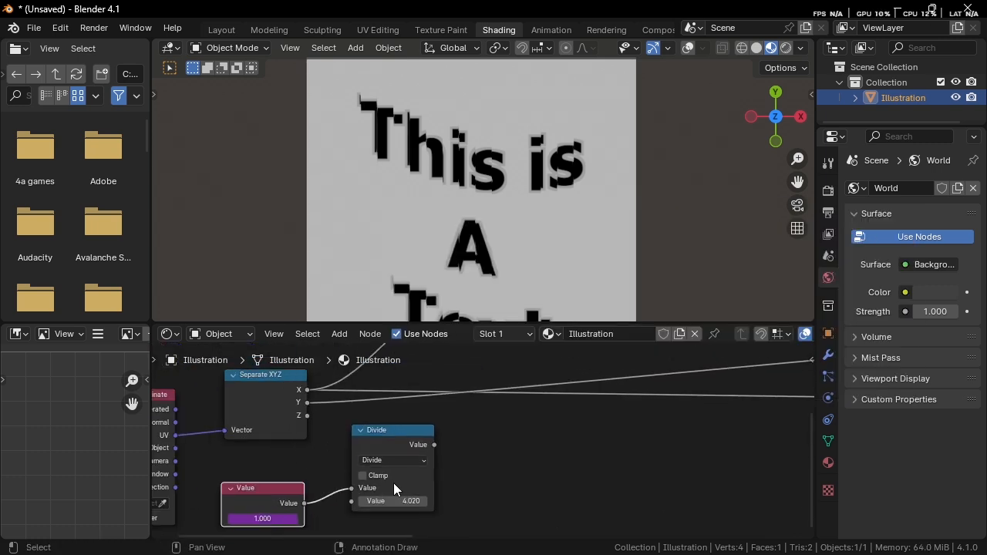
Connect the Divide output to the first Add node's second value input and play the animation
mouse_move(445, 417)
left_mouse_down()
mouse_move(444, 335)
mouse_move(427, 420)
mouse_move(437, 415)
left_mouse_up()
scroll(455, 471, "down", 2)
middle_click_drag(415, 524, 425, 474)
left_click_drag(411, 473, 407, 476)
key("space")
middle_click_drag(407, 475, 441, 432)
scroll(442, 463, "up", 1)
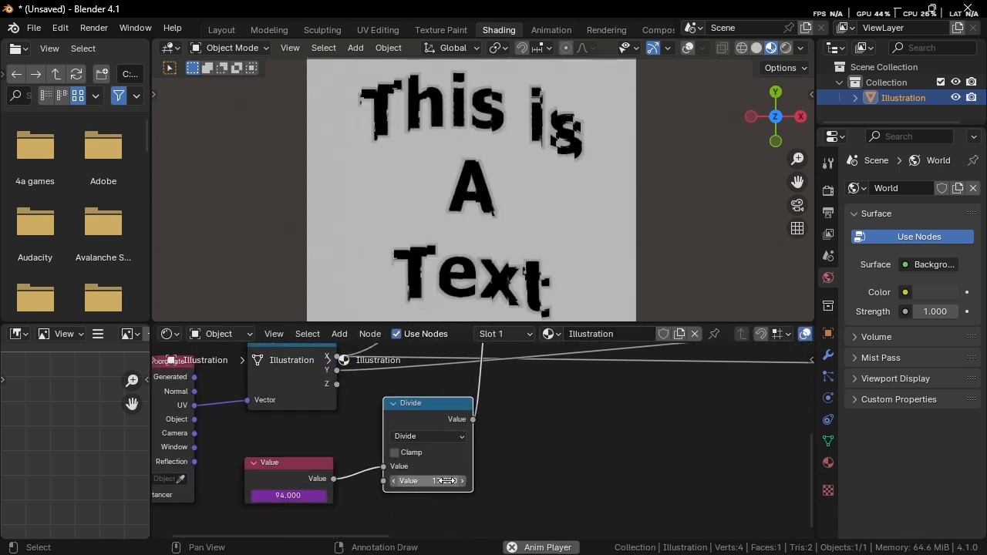
Set the Divide node's second value to 20.220 and move the node close beside the Value node
left_click_drag(436, 486, 475, 480)
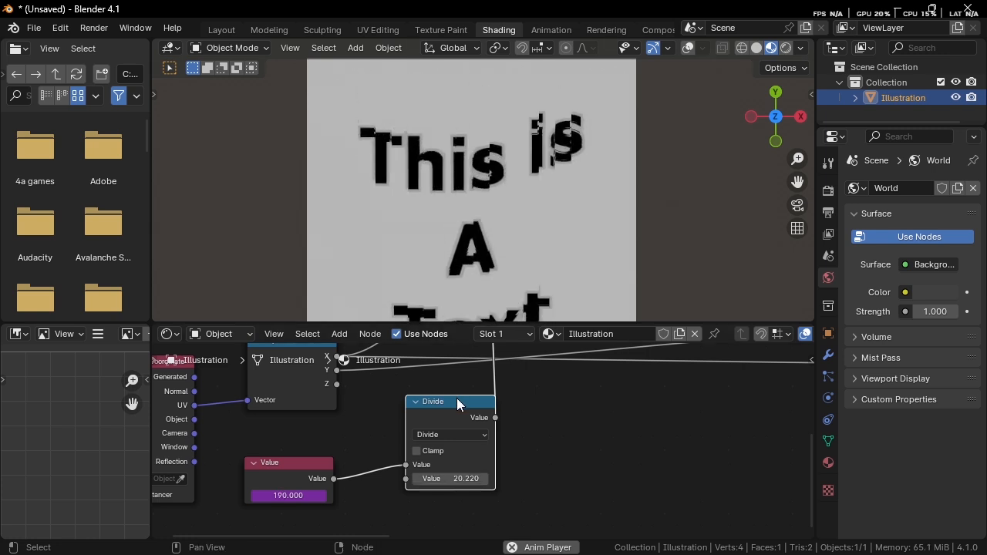
left_click_drag(457, 400, 398, 464)
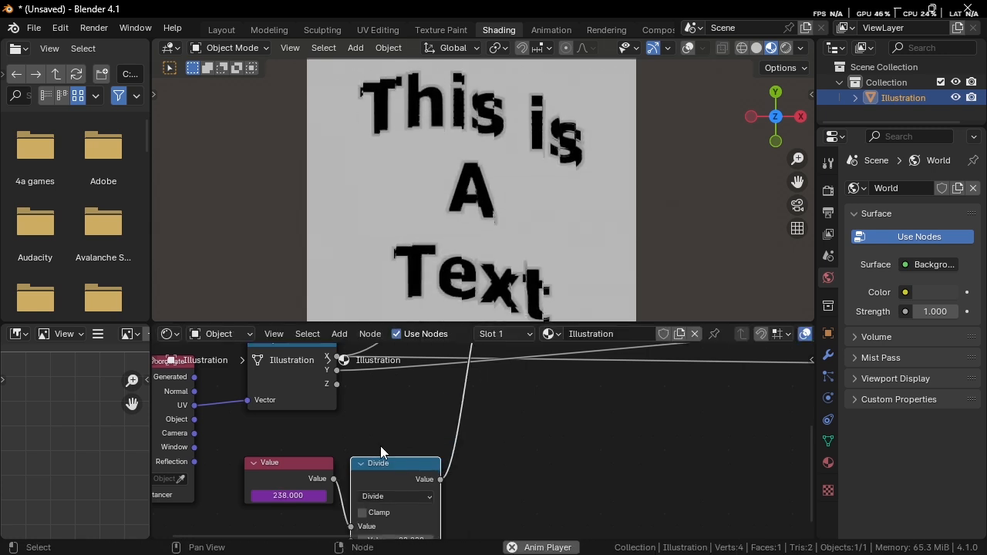
middle_click_drag(416, 451, 381, 460)
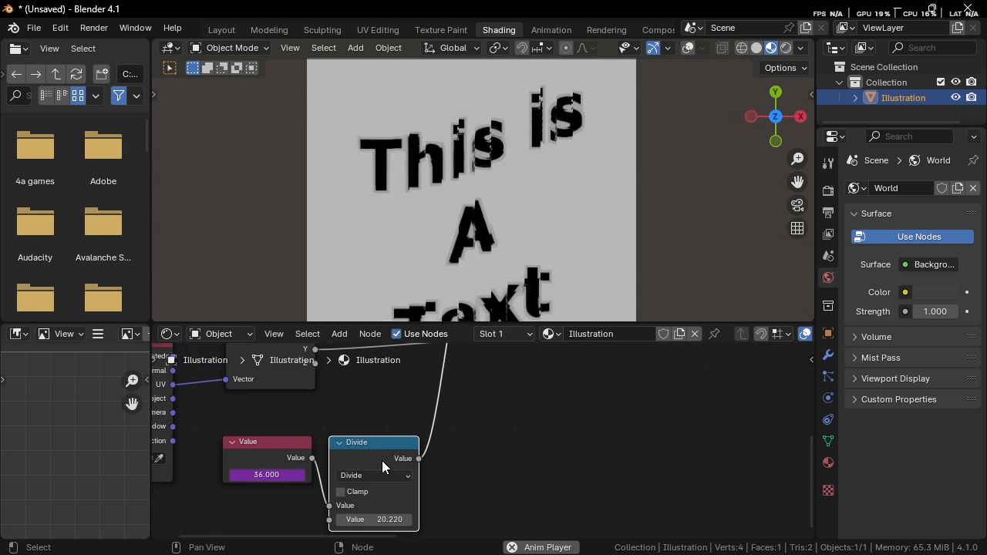
Insert a duplicate of the Divide node between Divide and the first Add, and change it to Snap
left_click_drag(380, 457, 378, 456)
left_click(526, 456)
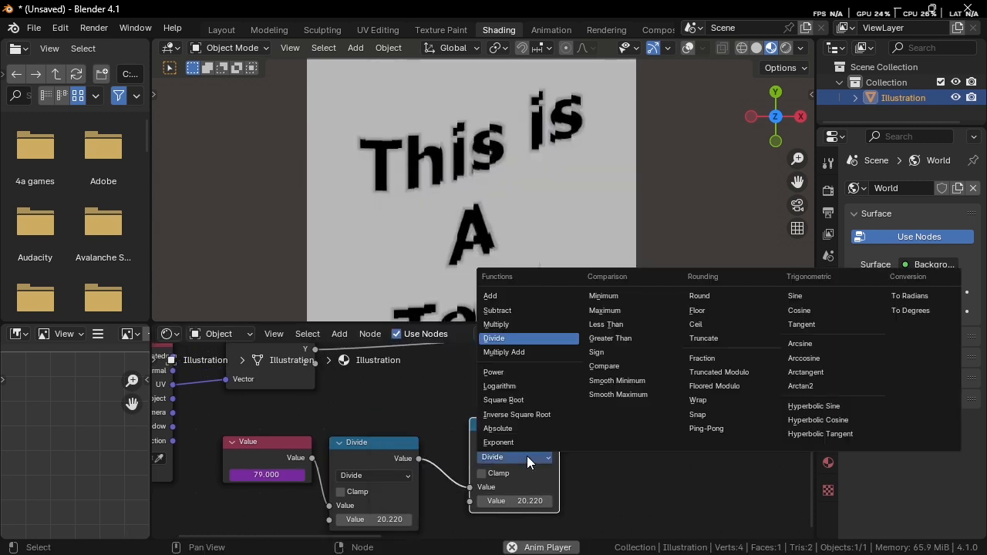
left_click(723, 415)
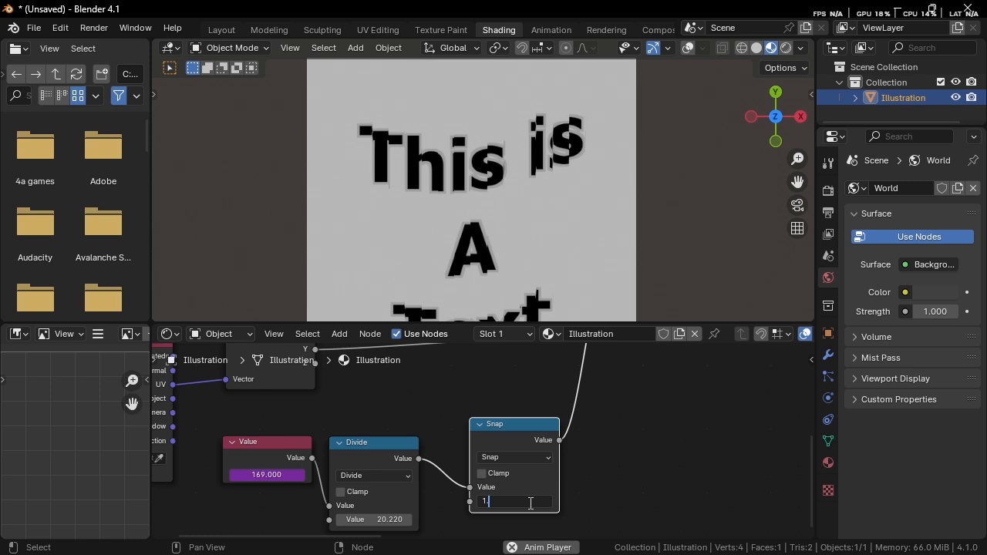
Try increments of 0.5 and 0.2 on the new Snap node after Divide, and set it to 0.1
left_click(530, 504)
type(".5")
key("Return")
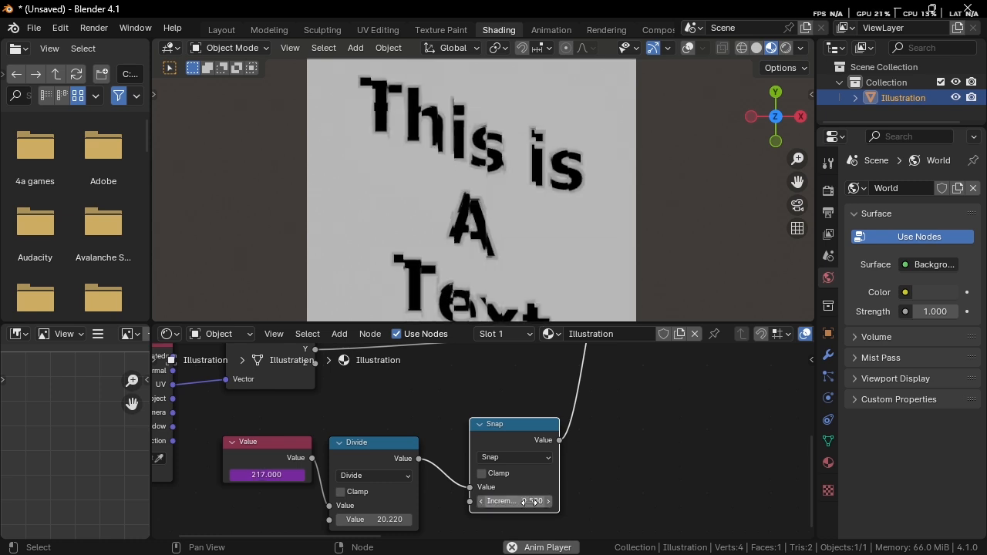
left_click(531, 503)
type("0.2")
key("Return")
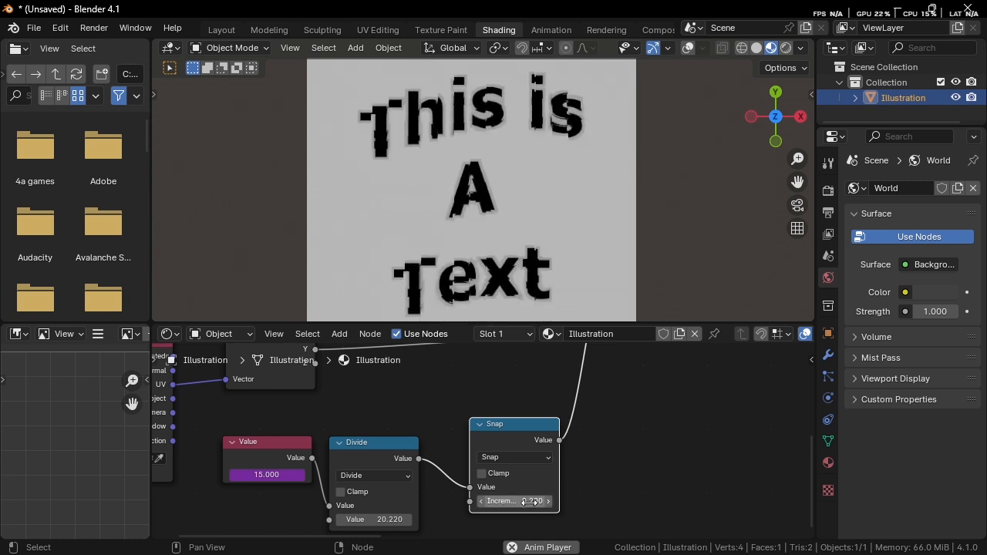
left_click(531, 504)
type("0.1")
key("Return")
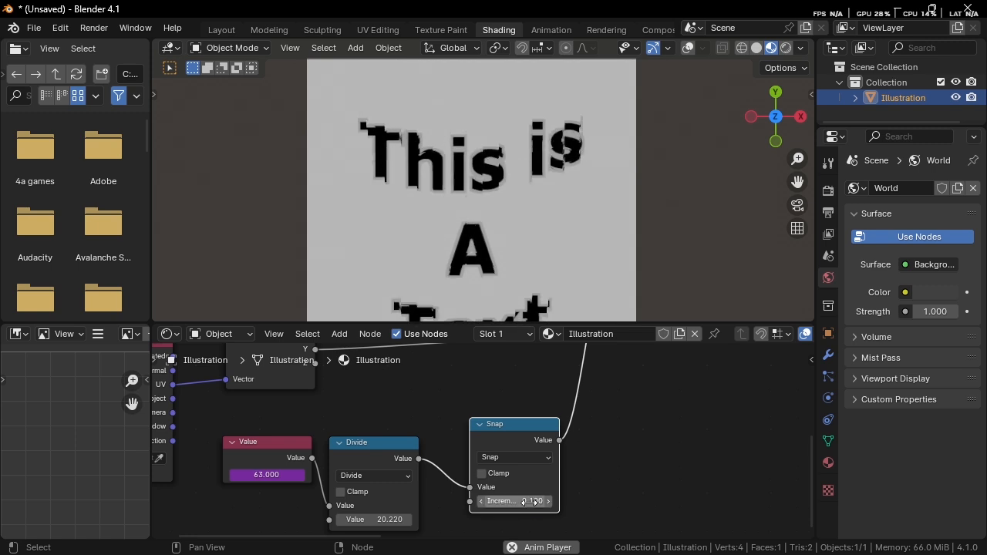
Reposition the last Add node before Combine XYZ and insert a duplicate of it between the two
scroll(525, 419, "down", 2)
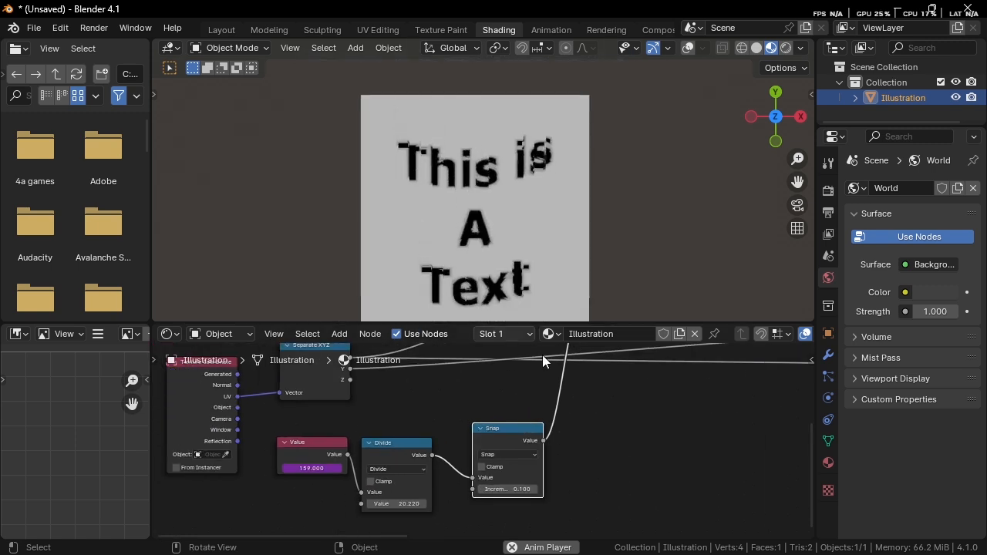
middle_click_drag(542, 354, 604, 443)
left_click_drag(715, 388, 693, 379)
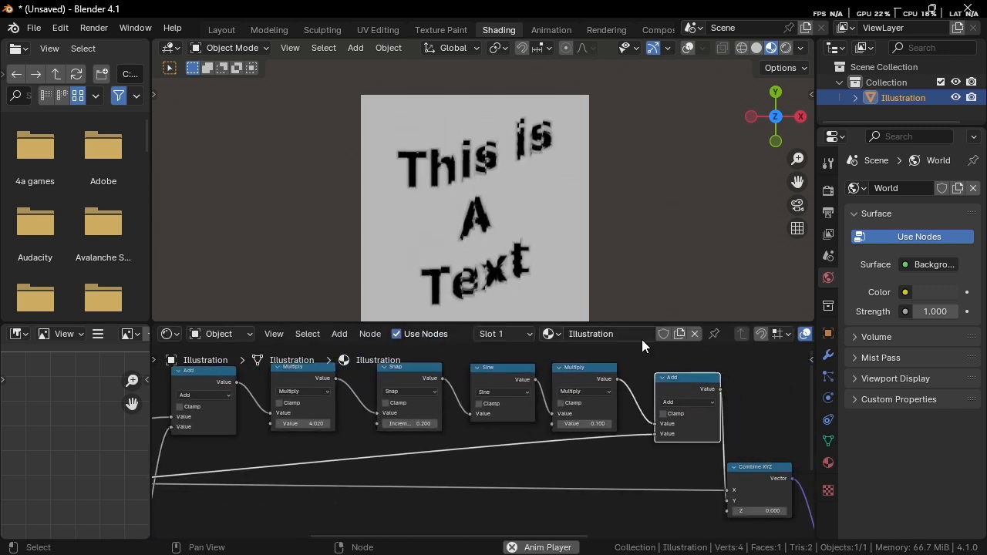
scroll(524, 200, "down", 3)
middle_click_drag(664, 383, 533, 375)
key("shift+d")
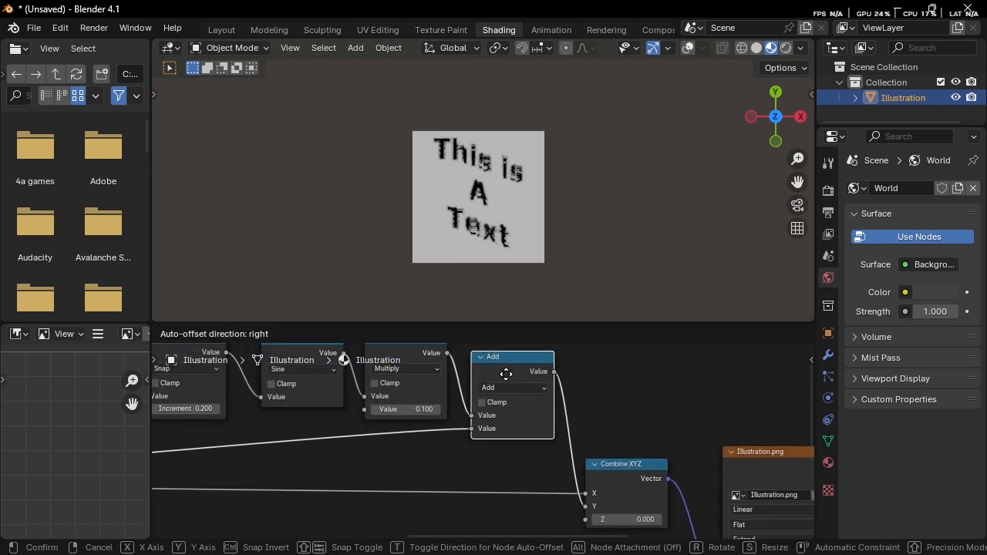
left_click(505, 370)
scroll(467, 397, "up", 2)
left_click_drag(468, 397, 499, 406)
scroll(485, 442, "up", 1)
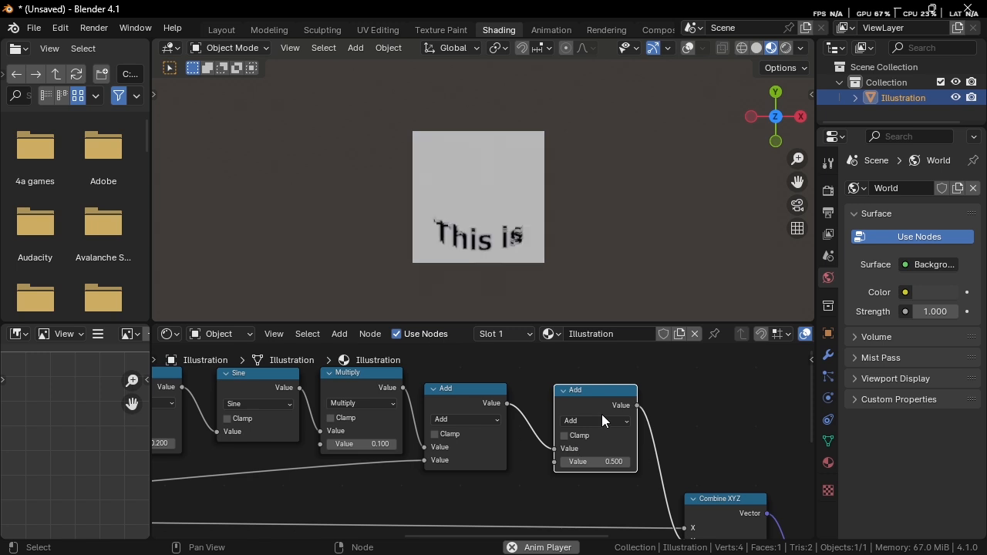
Change the duplicated Add node before Combine XYZ to Subtract and set its second value to 0.000
key("s")
right_click(603, 418)
left_click(600, 423)
key("s")
left_click_drag(621, 464, 545, 463, "shift")
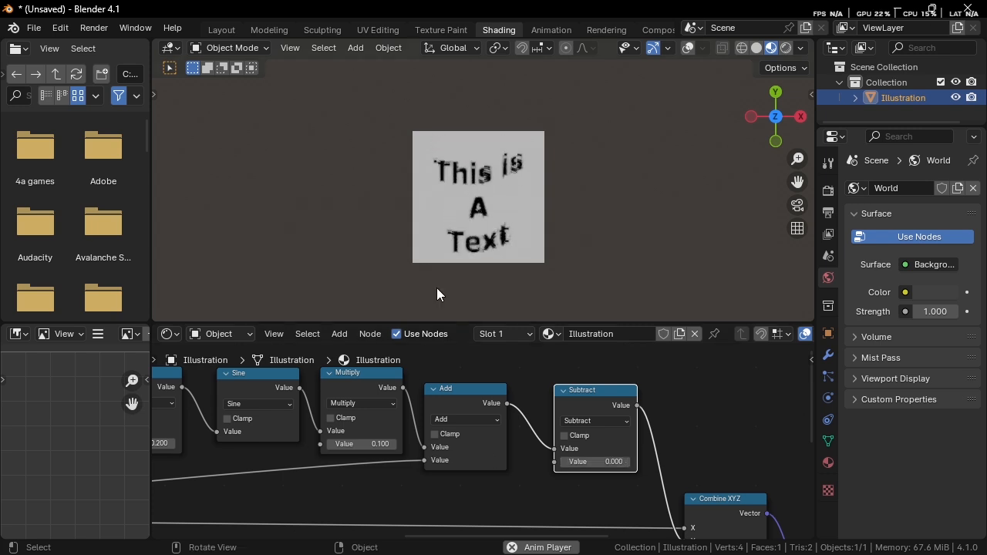
Set the Multiply node after Sine to 0.050 and deselect the image plane
middle_click_drag(483, 451, 604, 454)
scroll(604, 454, "down", 1)
scroll(556, 437, "up", 1)
mouse_move(555, 440)
left_mouse_down("shift")
mouse_move(532, 440)
mouse_move(540, 442)
left_mouse_up("shift")
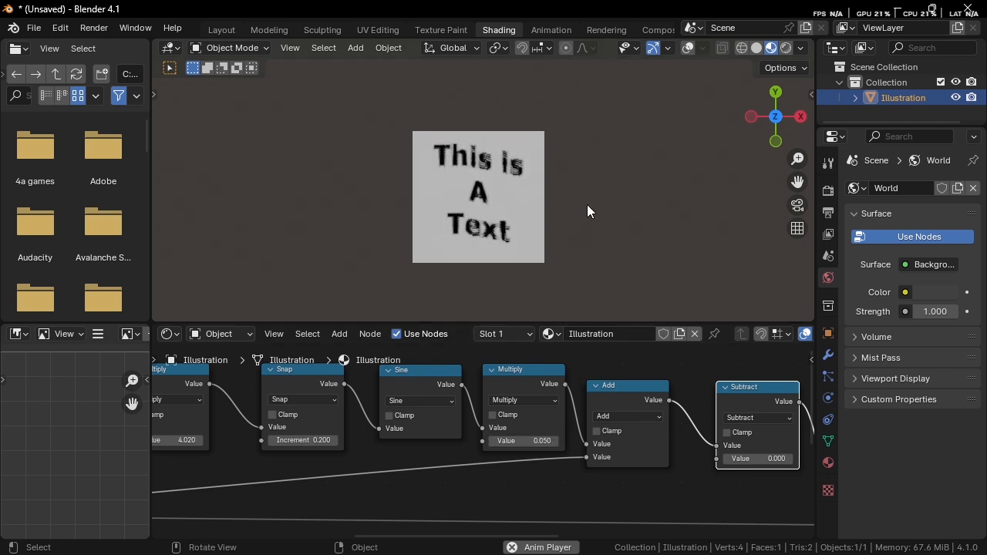
left_click(587, 205)
scroll(587, 205, "up", 2)
scroll(586, 206, "up", 2)
scroll(567, 231, "down", 5)
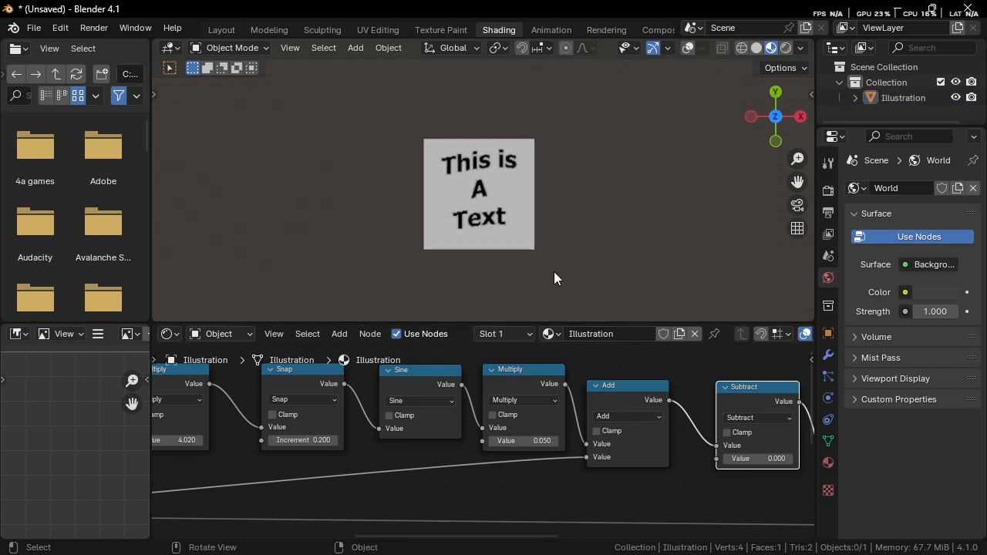
scroll(529, 192, "up", 2)
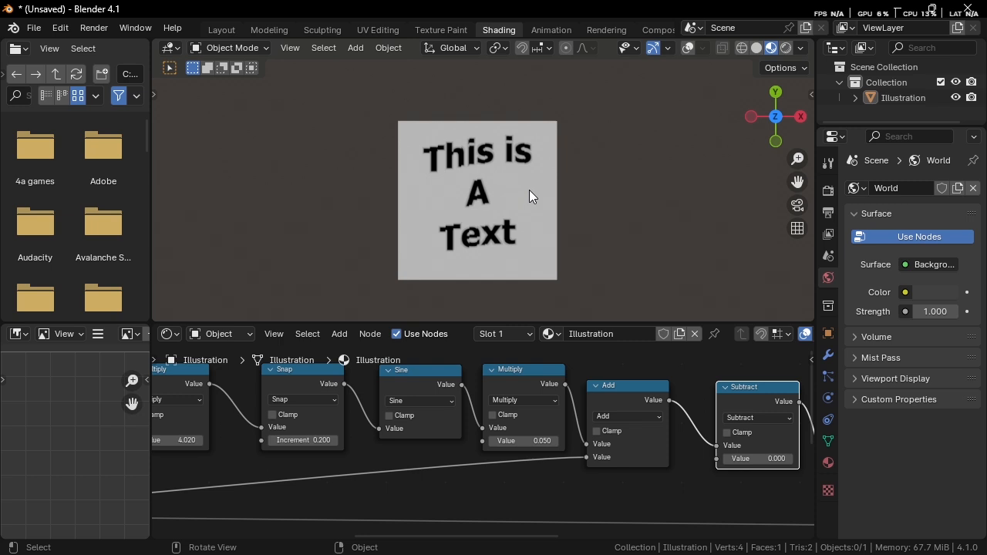
Route the image texture's Color straight to the Material Output and move Principled BSDF below that connection
scroll(632, 415, "down", 10)
middle_click_drag(622, 419, 520, 383)
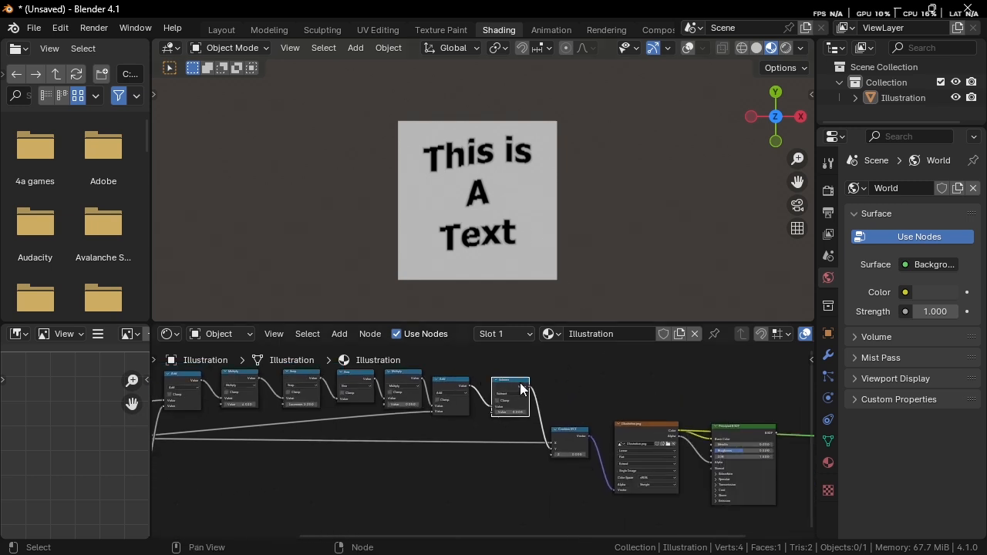
middle_click_drag(745, 444, 520, 407)
scroll(521, 407, "up", 3)
left_click_drag(528, 408, 564, 439)
scroll(555, 172, "up", 4)
middle_click_drag(528, 367, 486, 379)
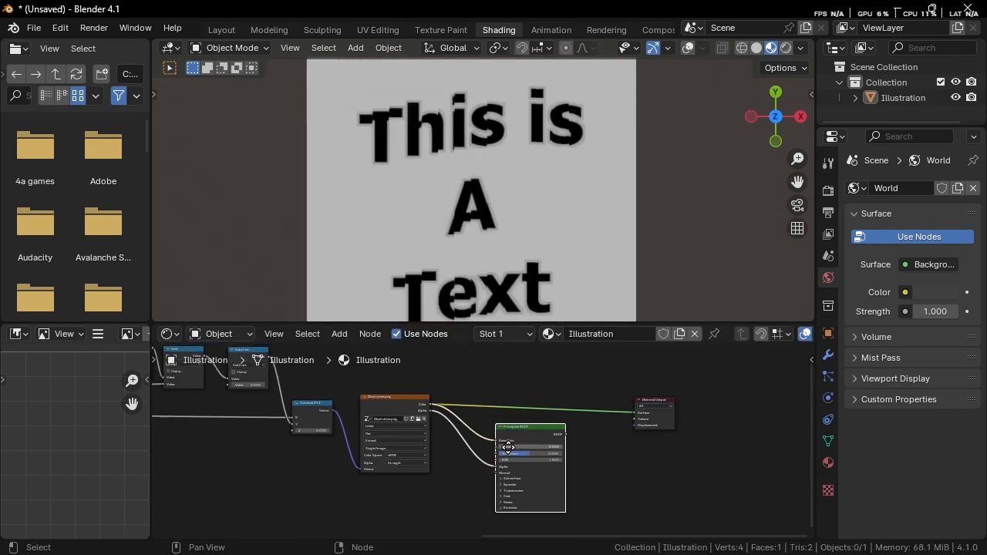
scroll(476, 465, "down", 1)
scroll(484, 129, "up", 2)
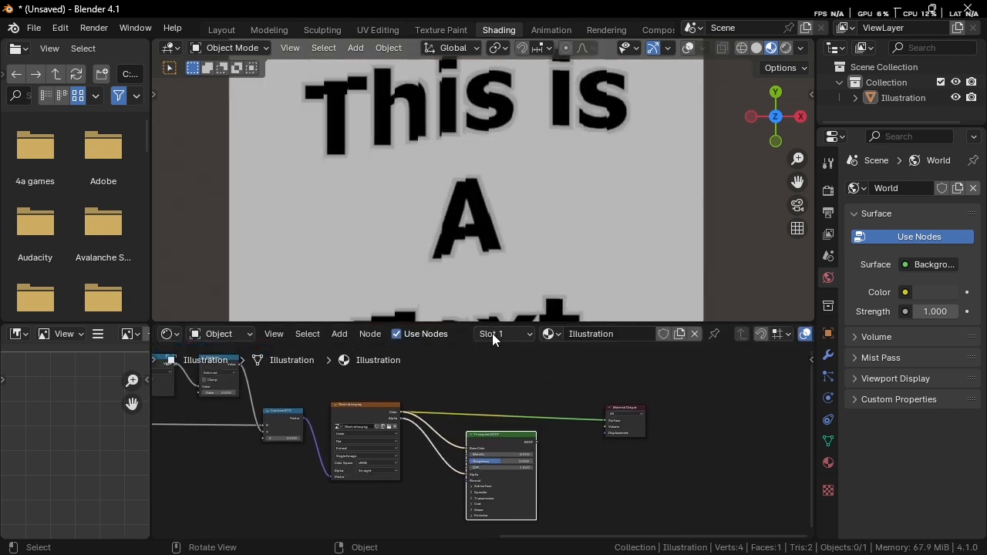
left_click_drag(503, 444, 522, 441)
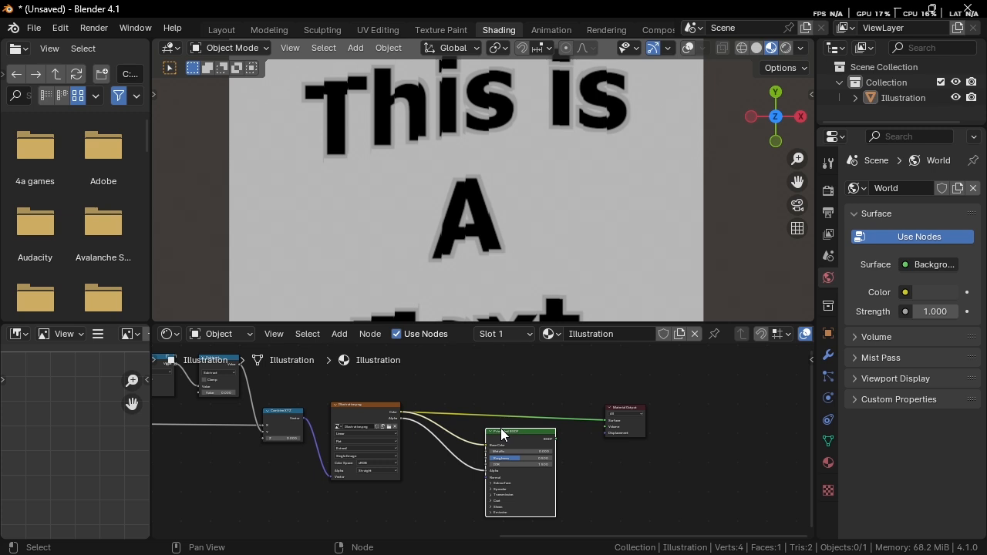
Add a Greater Than node fed by the image texture's Color, and route its Value to the Material Output's Surface
scroll(500, 428, "up", 2)
left_click_drag(370, 402, 431, 365)
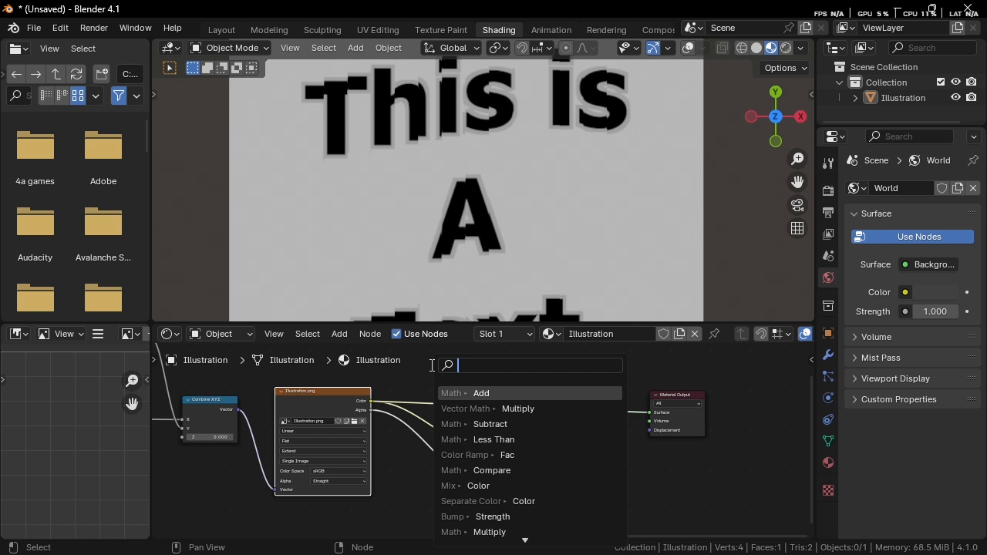
type("gre")
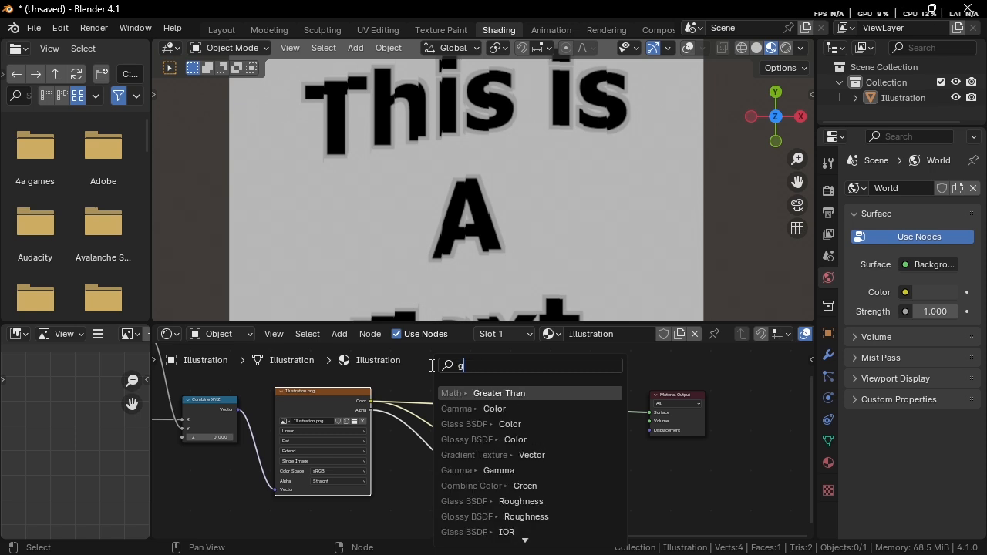
key("Return")
left_click(439, 348)
middle_click_drag(439, 348, 430, 394)
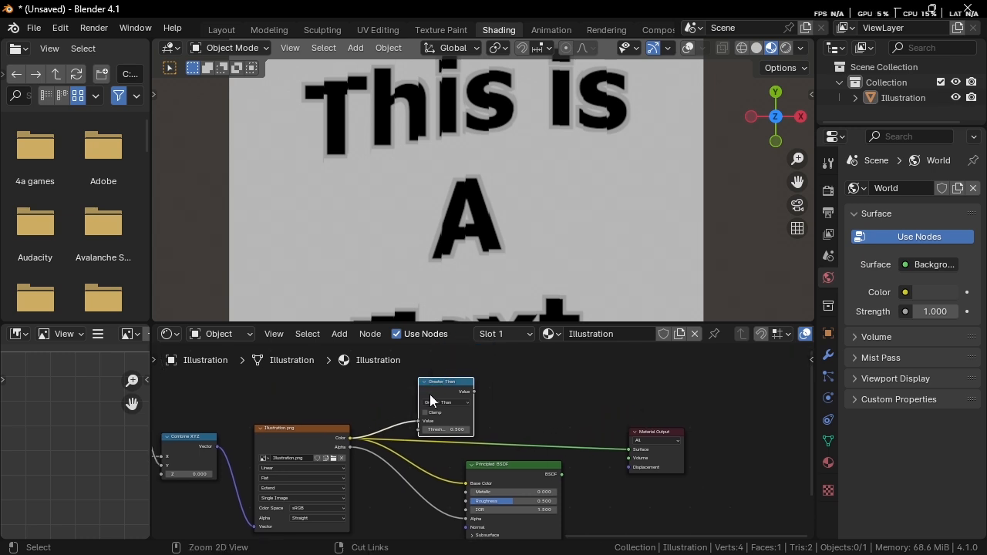
scroll(506, 183, "down", 3)
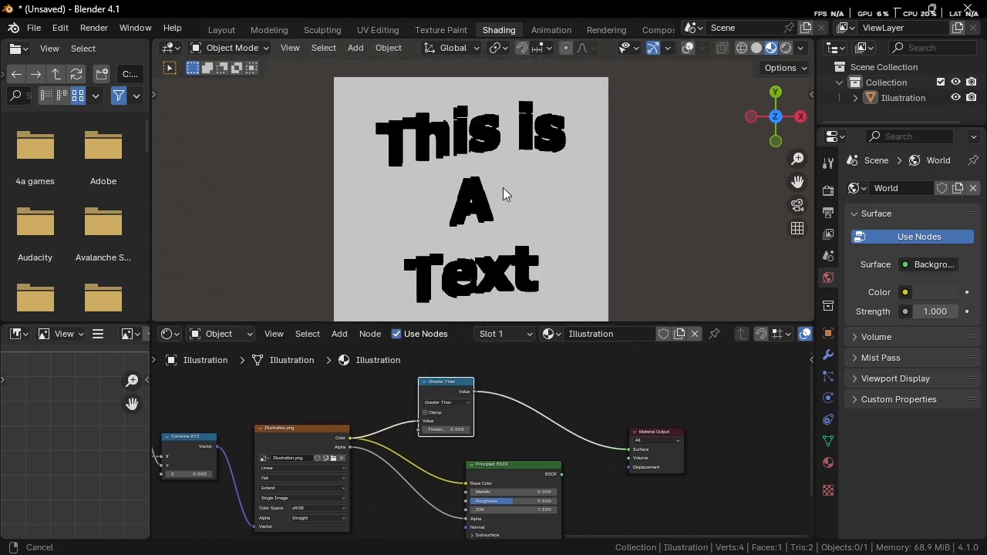
Examine the edges and slices of the thresholded text on the image plane up close
scroll(466, 202, "up", 3)
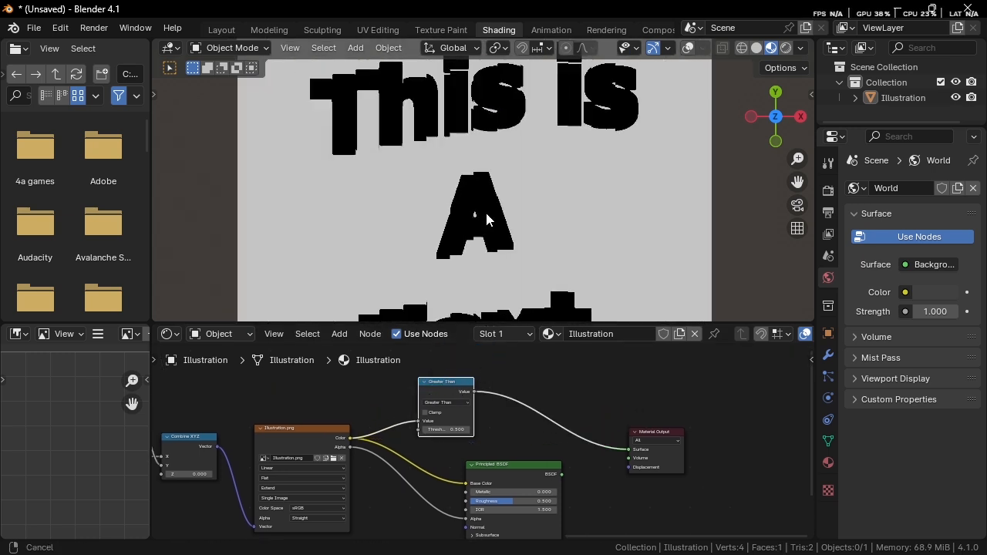
scroll(481, 412, "up", 2)
mouse_move(443, 425)
left_mouse_down()
mouse_move(374, 426)
mouse_move(444, 425)
left_mouse_up()
scroll(451, 437, "up", 2)
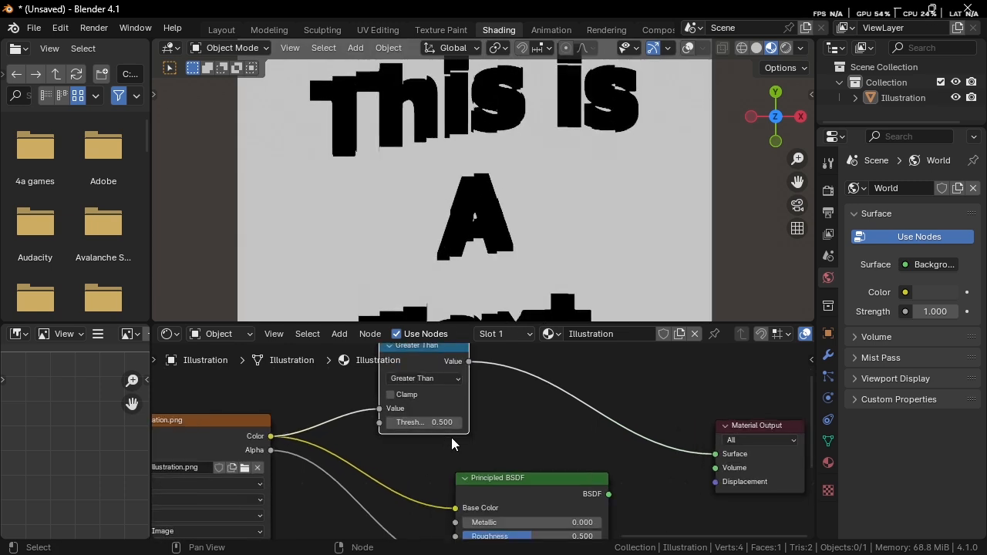
scroll(432, 423, "down", 1)
scroll(505, 197, "down", 5)
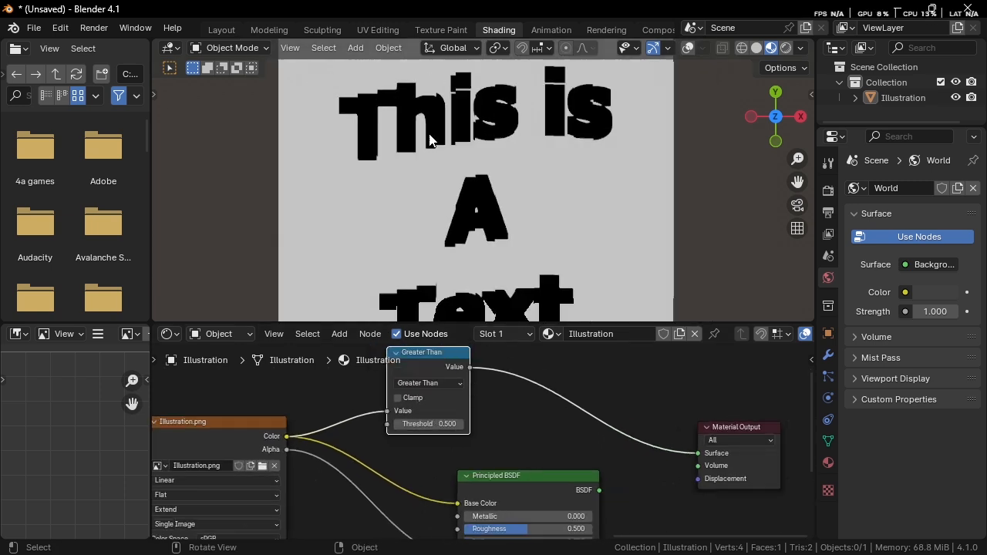
scroll(505, 197, "up", 2)
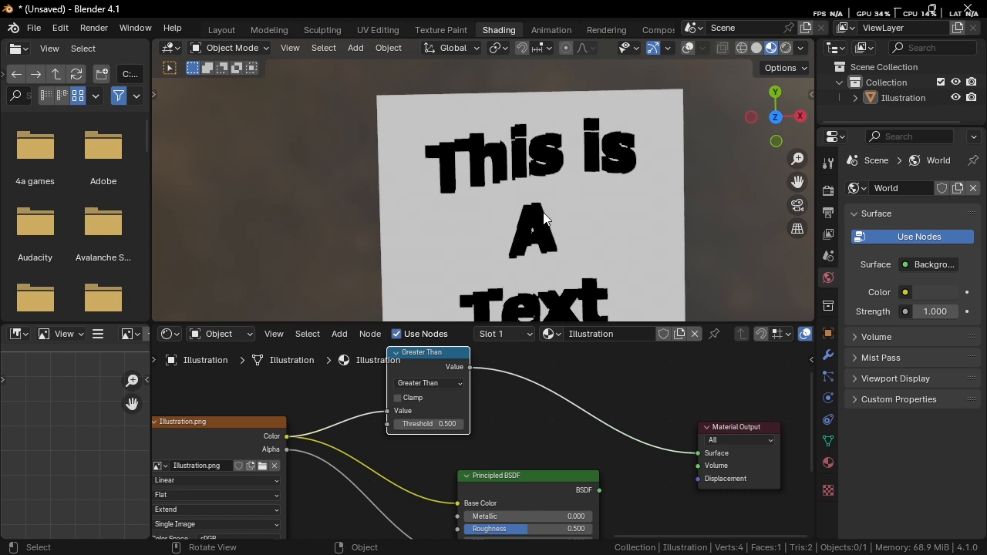
scroll(590, 177, "up", 10)
scroll(589, 177, "down", 4)
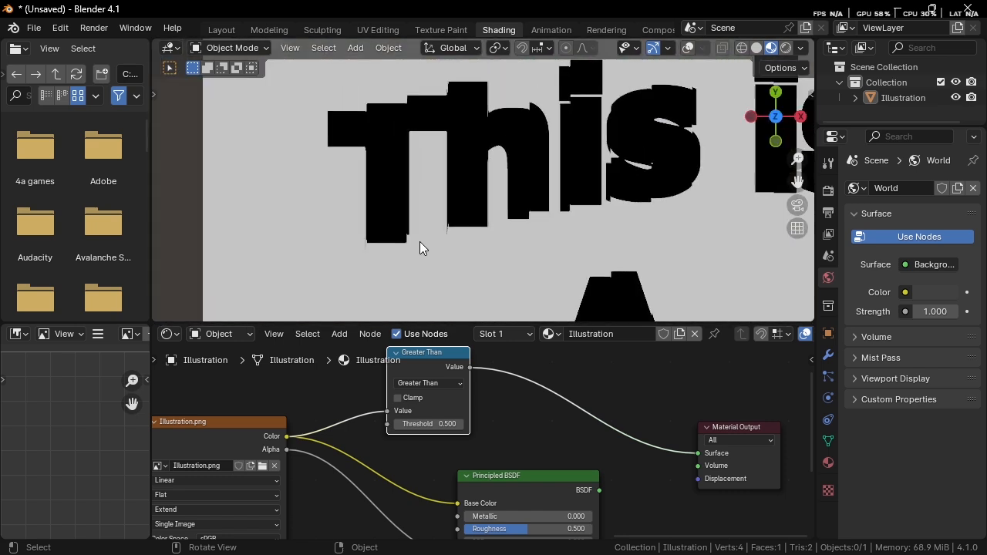
scroll(420, 249, "down", 2)
scroll(462, 401, "down", 2)
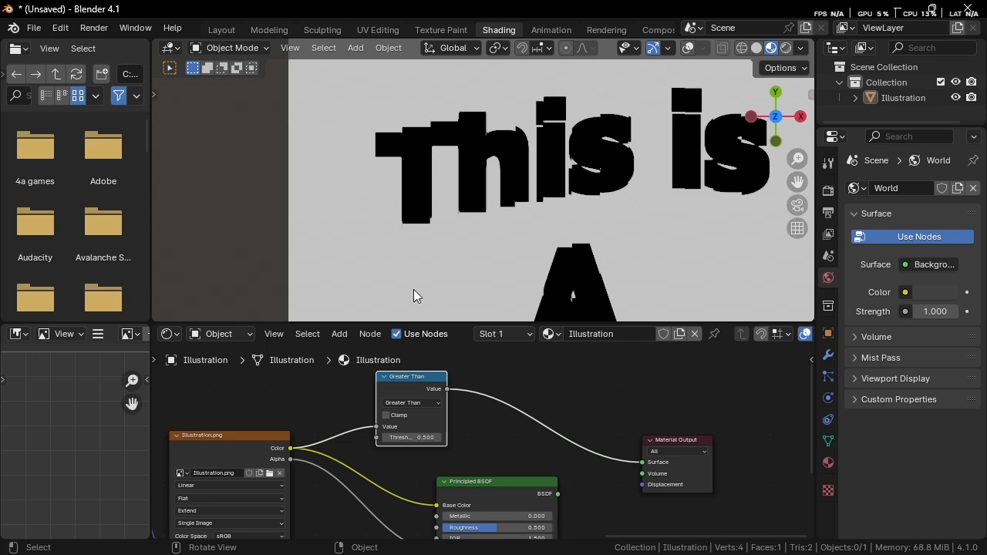
scroll(537, 476, "down", 2)
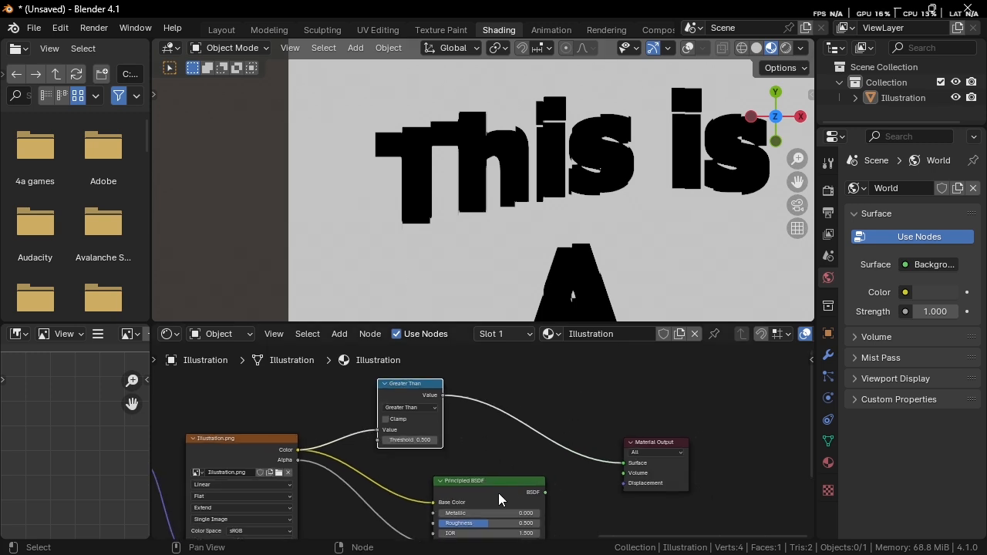
Delete the Principled BSDF node and add an Emission shader below the Greater Than node
left_click(501, 490)
key("x")
key("shift+a")
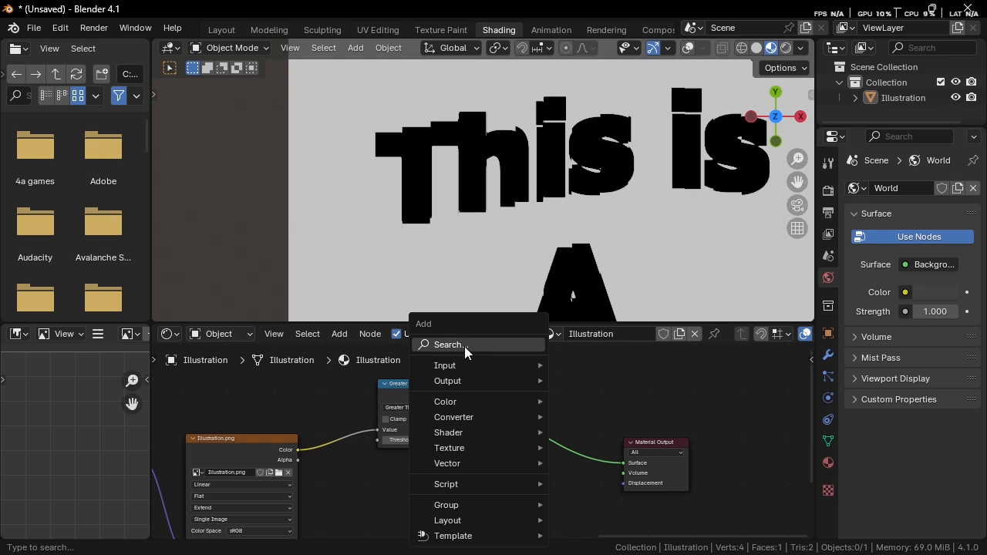
type("emis")
key("Return")
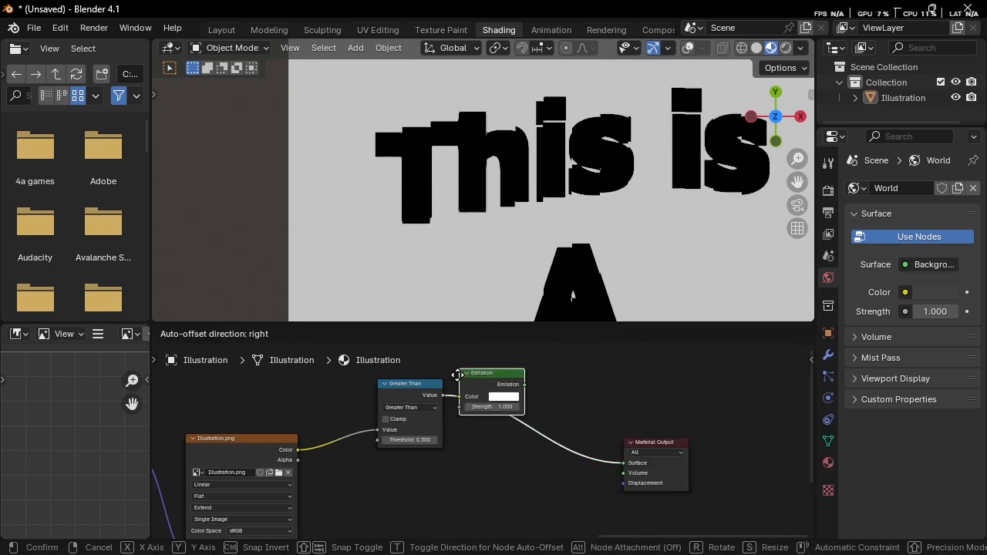
left_click(438, 484)
Add a Transparent BSDF node just above the Emission node
key("shift+a")
left_click(507, 333)
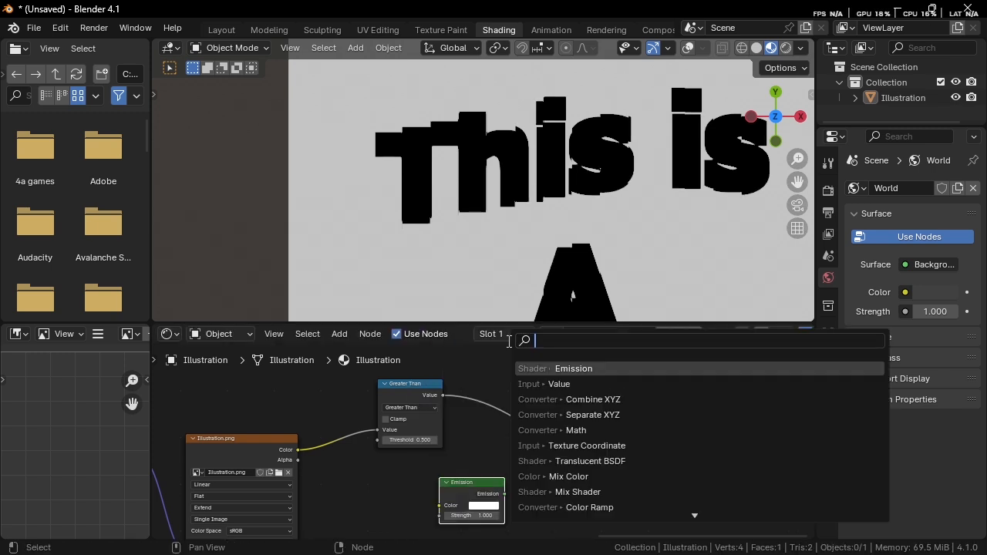
type("transpar")
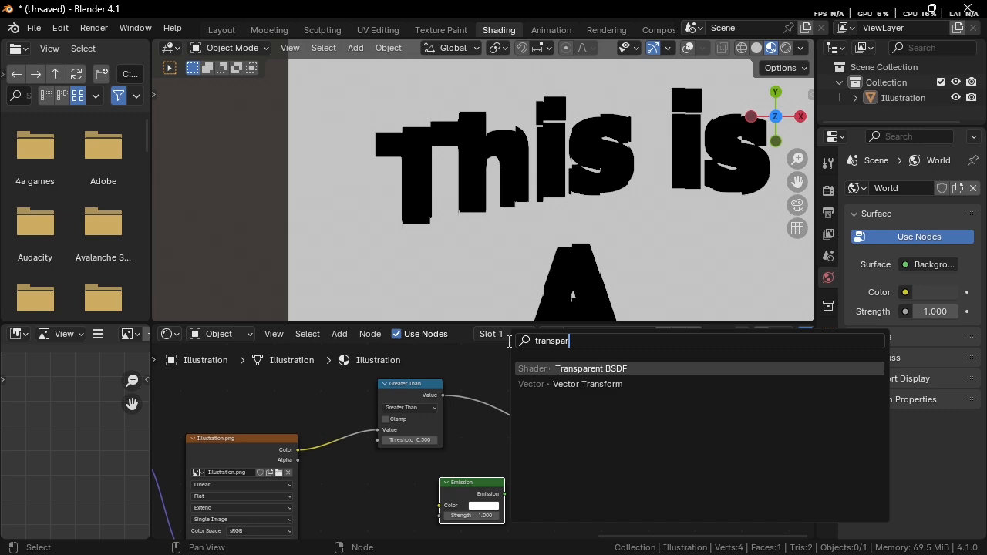
key("Return")
left_click(445, 434)
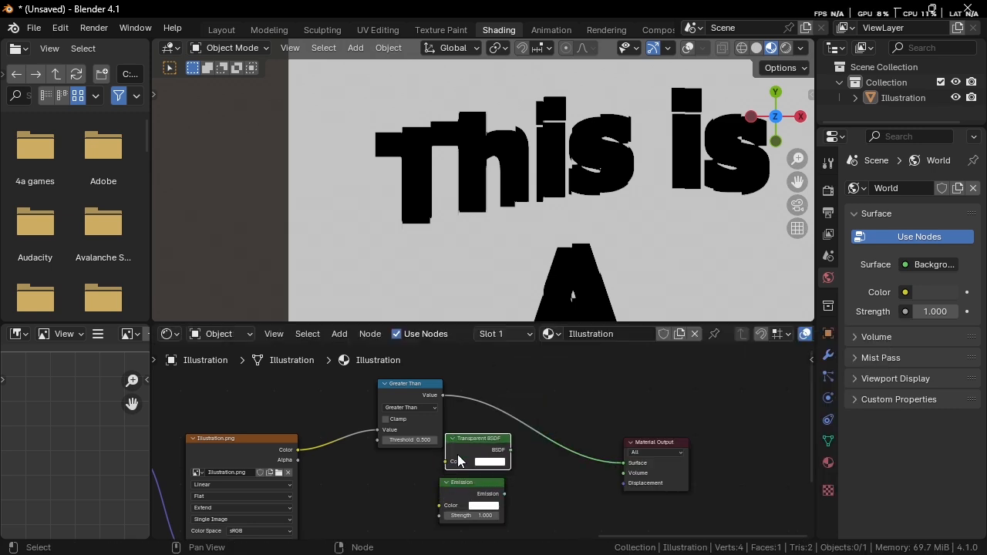
Combine Transparent BSDF and Emission in a Mix Shader, with the Greater Than value as its Fac
right_click_drag(478, 488, 489, 445, "ctrl+shift")
left_click_drag(589, 462, 632, 401)
scroll(532, 421, "up", 2)
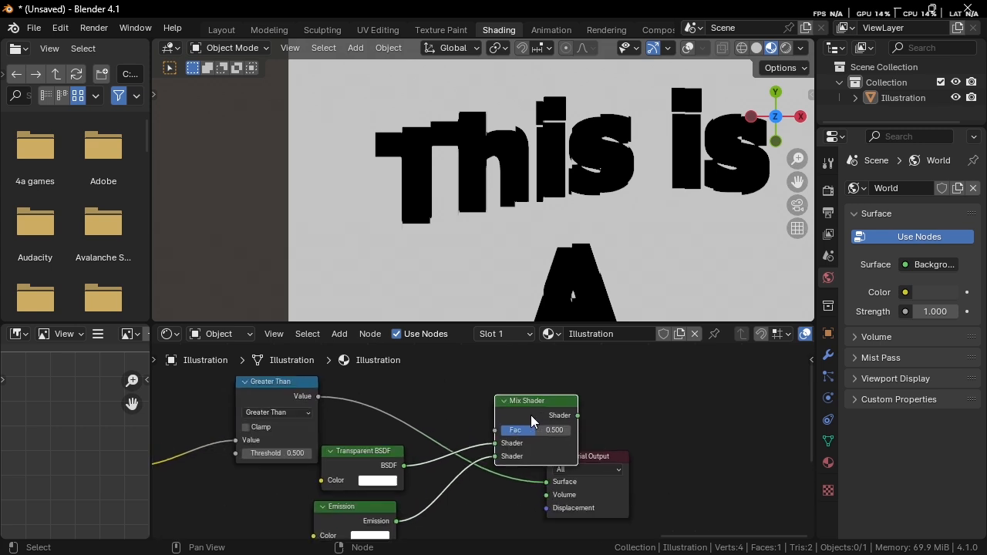
left_click_drag(318, 405, 494, 439)
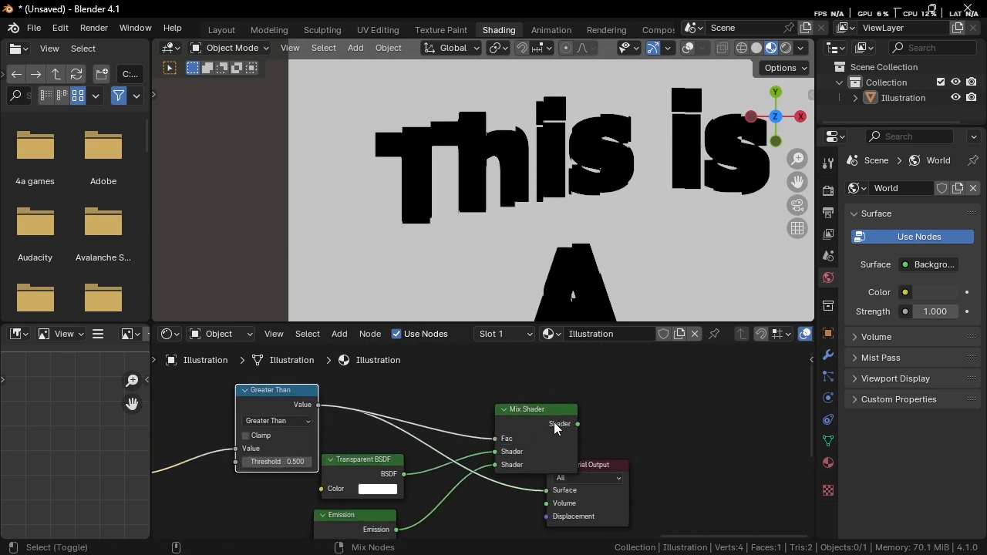
Connect the Mix Shader to the Material Output's Surface and move the output node clear of it
left_click(554, 423, "ctrl+shift")
left_click_drag(601, 506, 718, 456)
scroll(640, 187, "down", 3)
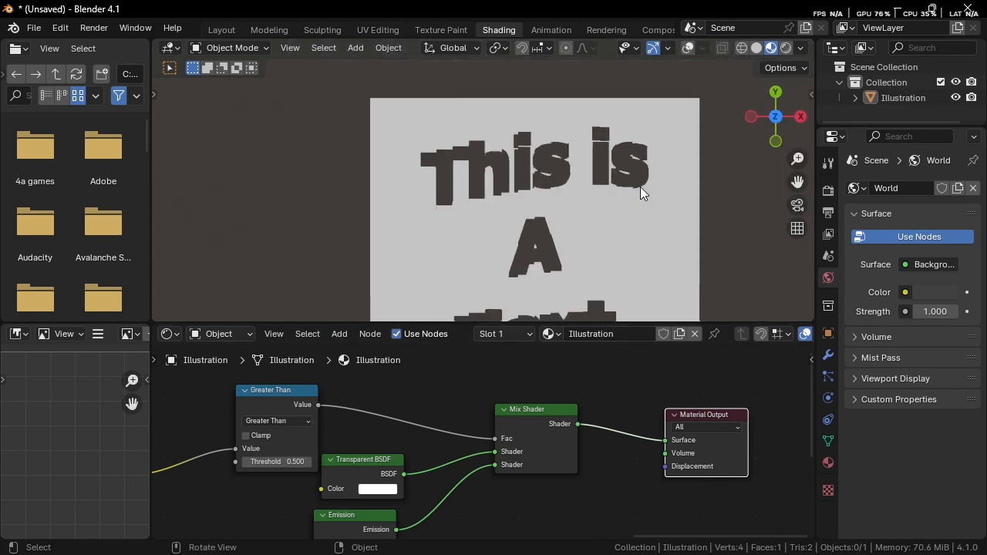
middle_click_drag(640, 186, 532, 202)
left_click(777, 106)
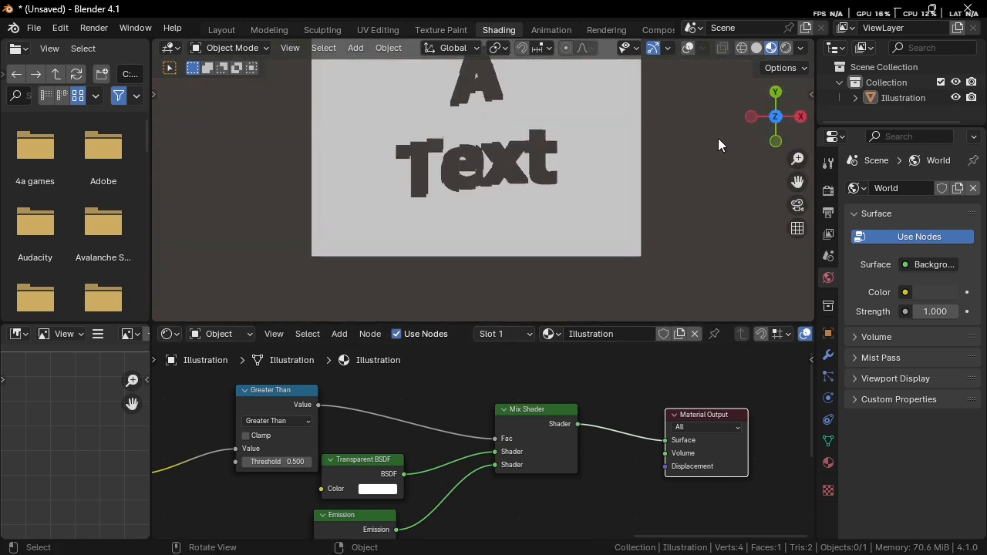
middle_click_drag(718, 138, 613, 255, "shift")
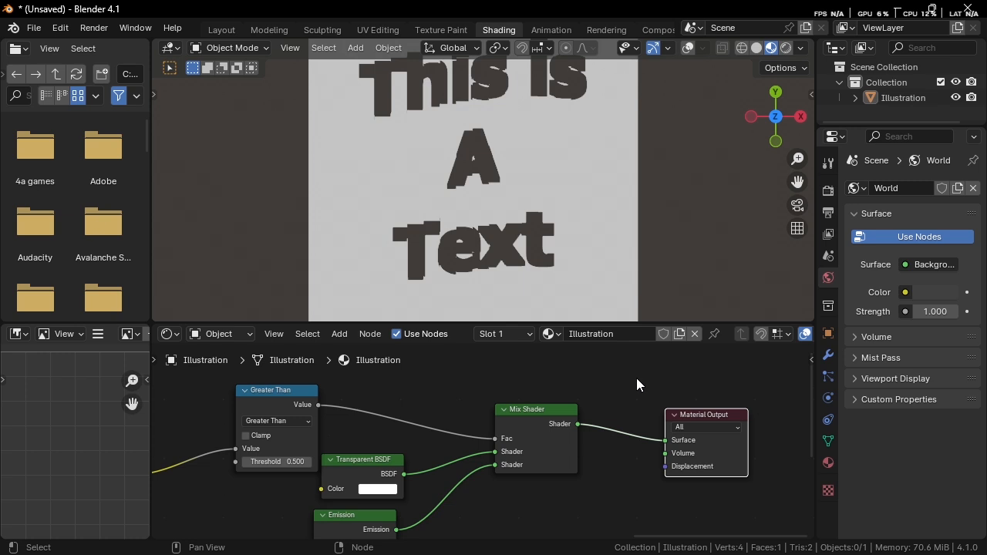
Show the material's settings beside the node tree and choose Alpha Blend as the blend mode
middle_click_drag(701, 398, 634, 388)
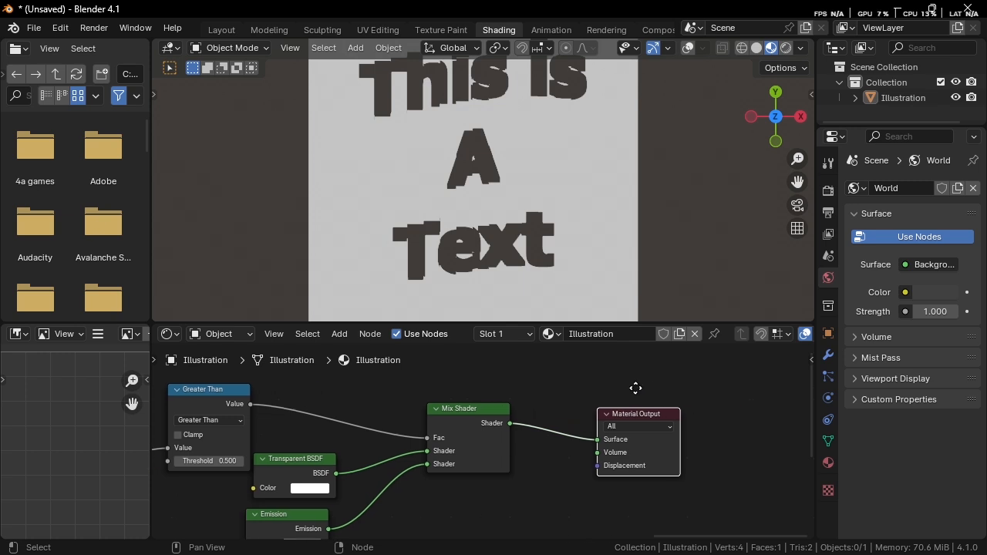
key("n")
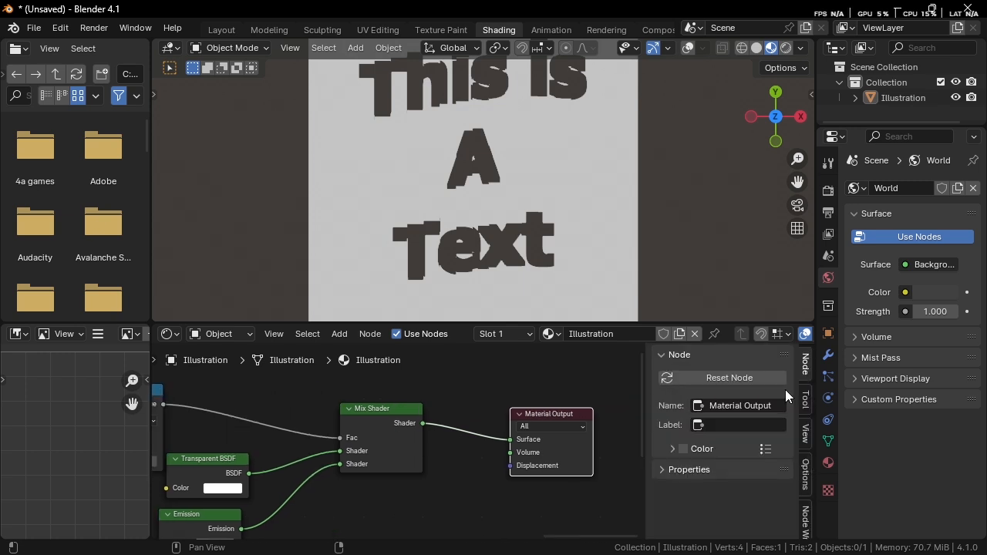
scroll(807, 417, "down", 2)
left_click(805, 442)
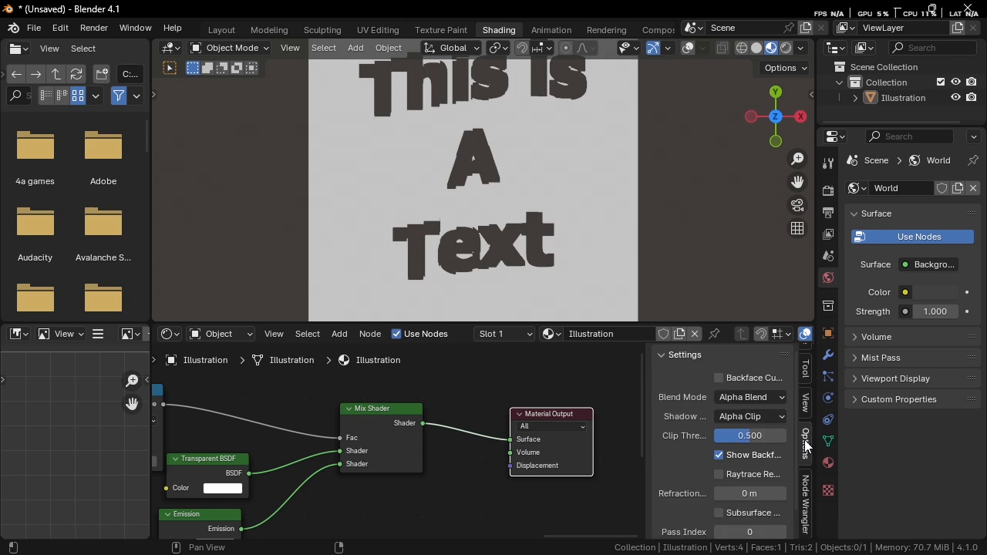
left_click(735, 397)
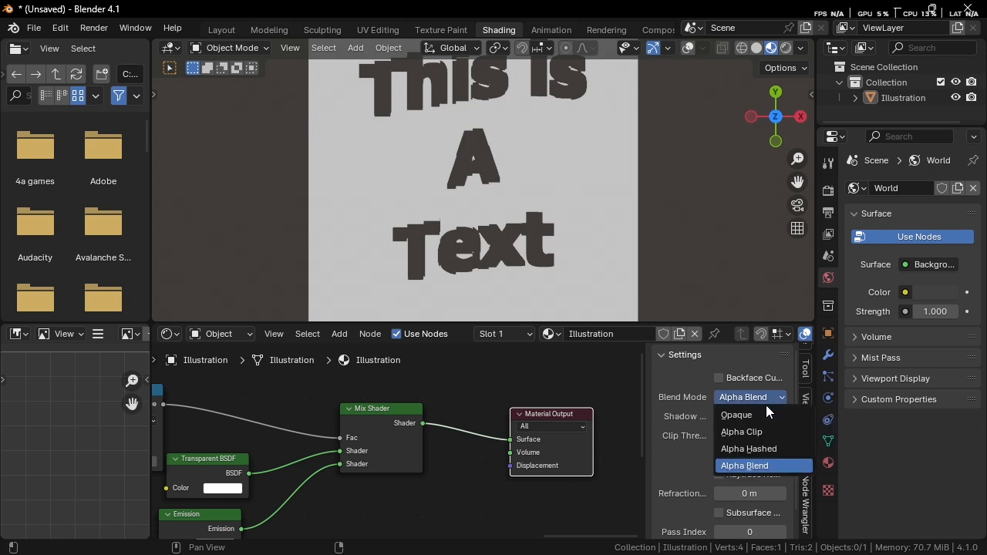
left_click(786, 464)
Move the Transparent BSDF and Emission nodes together so they sit directly below the Greater Than node
middle_click_drag(417, 499, 599, 434)
middle_click_drag(376, 434, 376, 469)
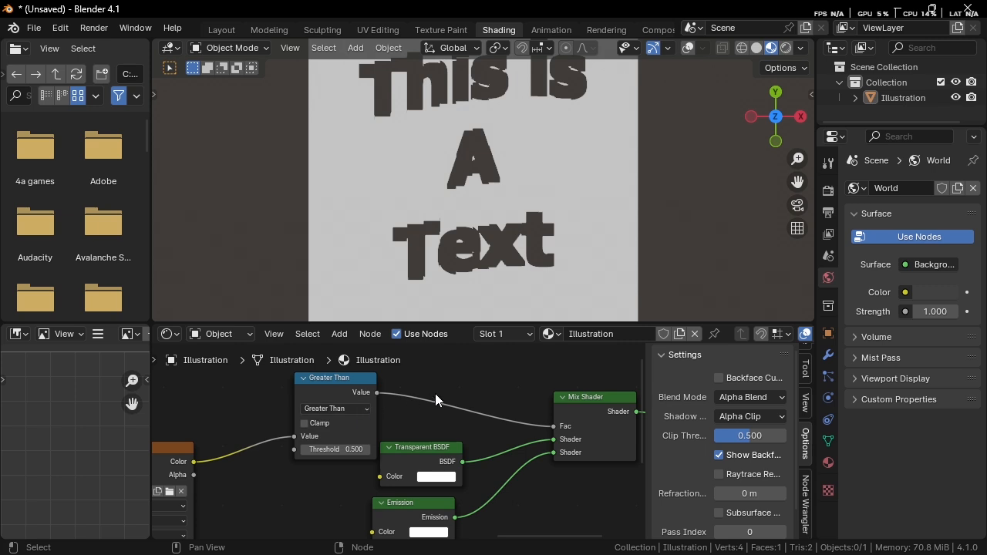
left_click_drag(437, 398, 372, 539)
left_click_drag(401, 455, 320, 483)
left_click(461, 447)
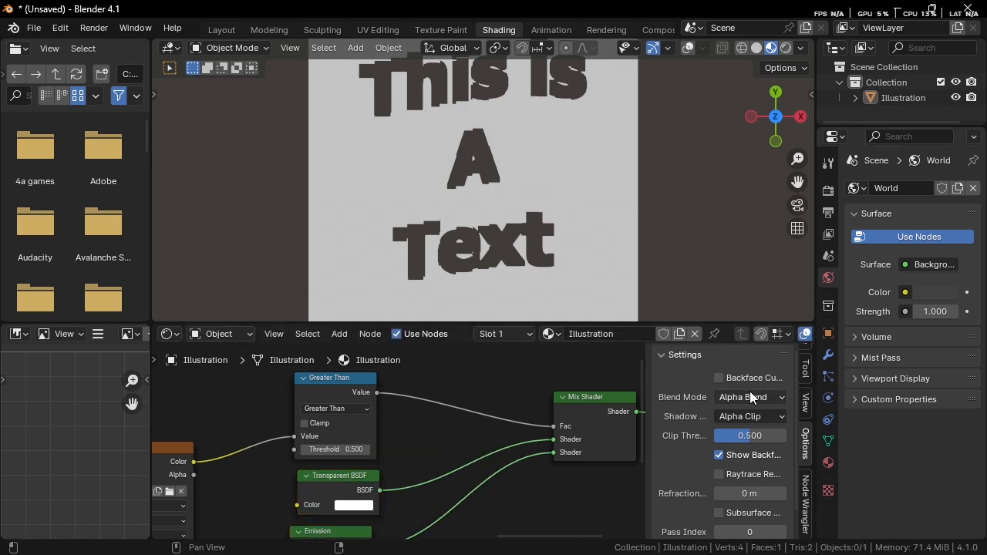
Compare the Alpha Clip and Alpha Blend modes for the material, and leave the blend mode on Alpha Clip
left_click(751, 396)
left_click(747, 435)
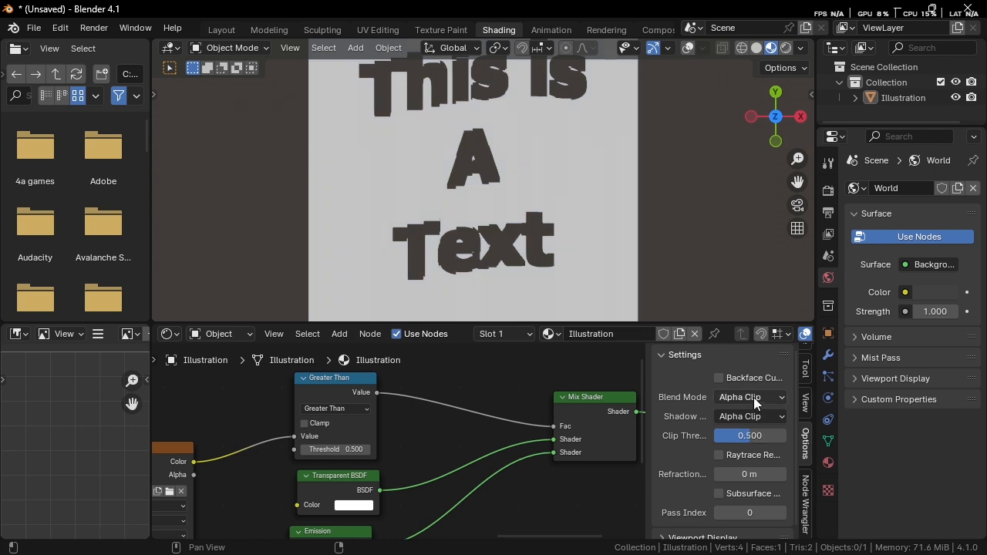
left_click(754, 397)
left_click(750, 466)
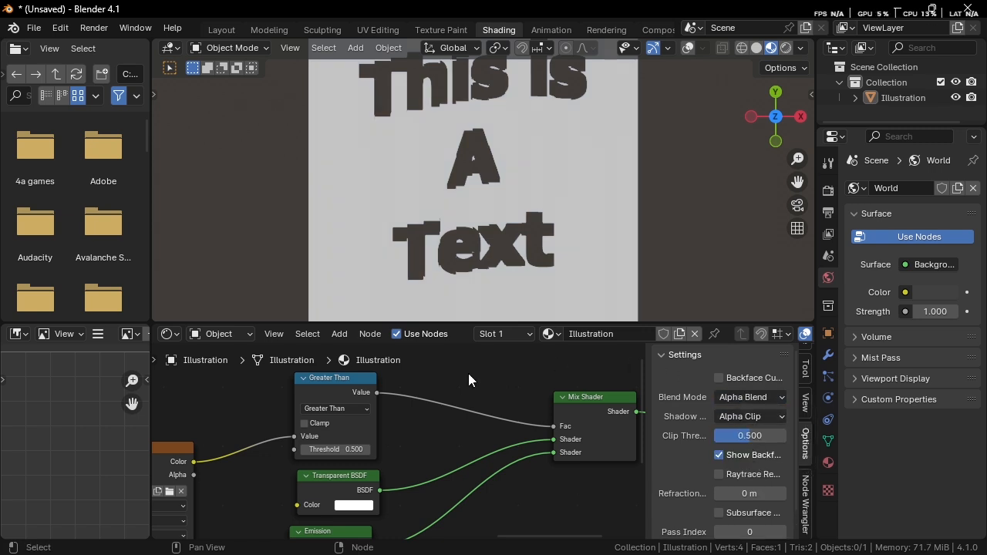
left_click(762, 399)
left_click(745, 436)
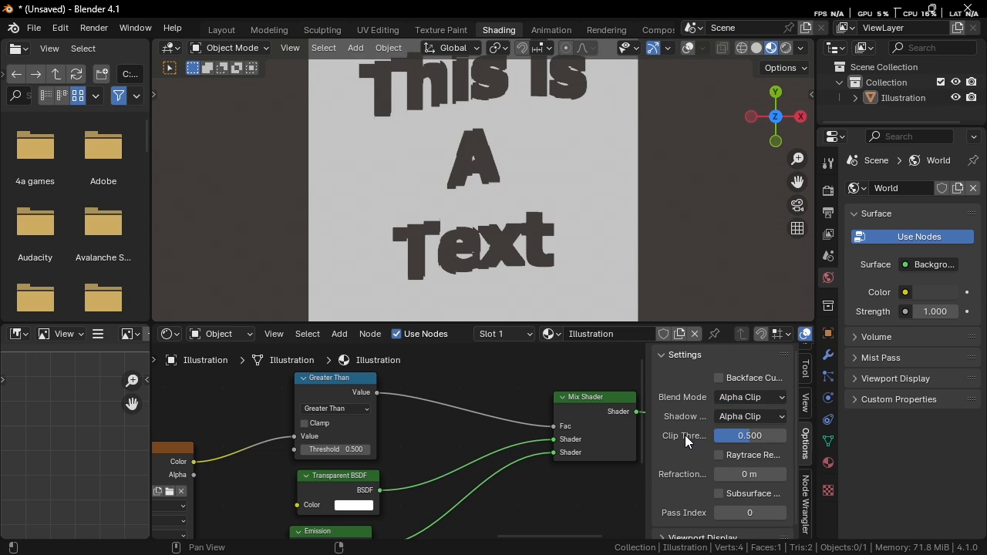
Switch the 3D viewport's shading to Rendered
scroll(418, 450, "down", 1)
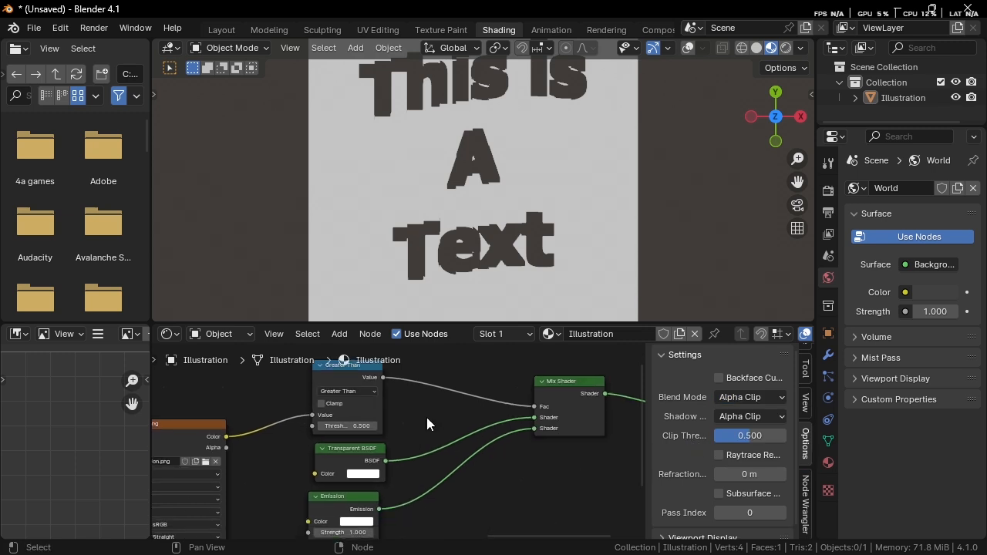
key("z")
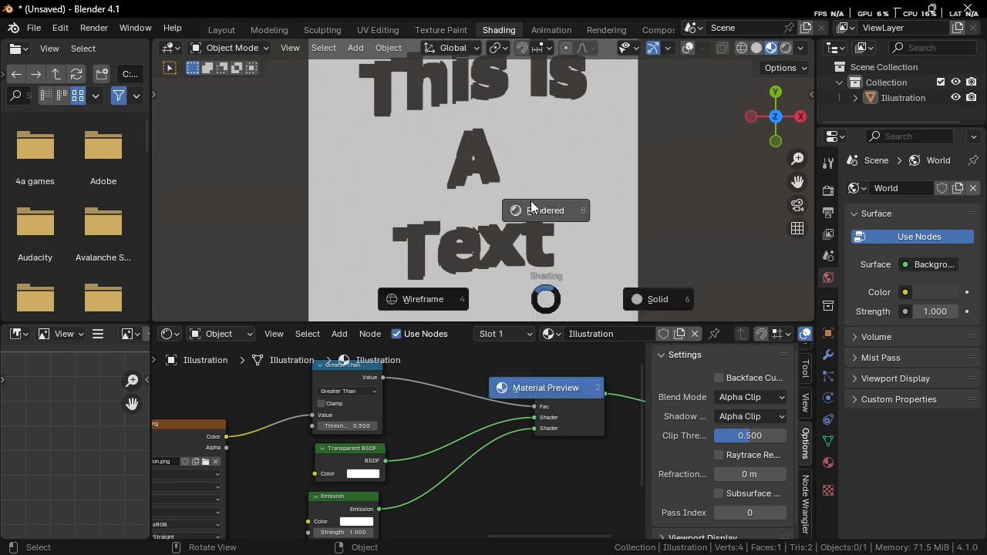
left_click(531, 202)
scroll(503, 175, "up", 1)
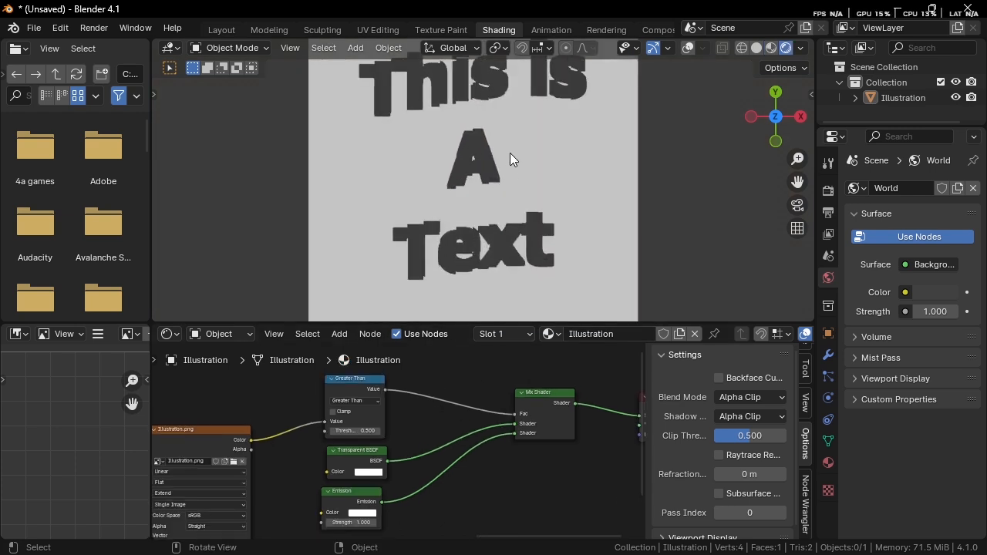
Change the Greater Than math node's operation to Less Than so the letters emit and the background is transparent
scroll(560, 412, "up", 2)
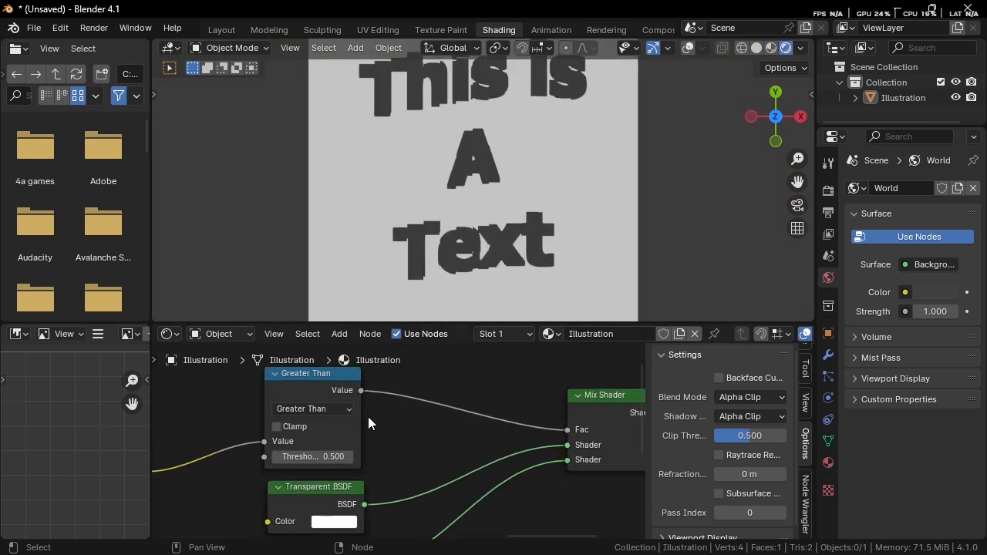
left_click(322, 408)
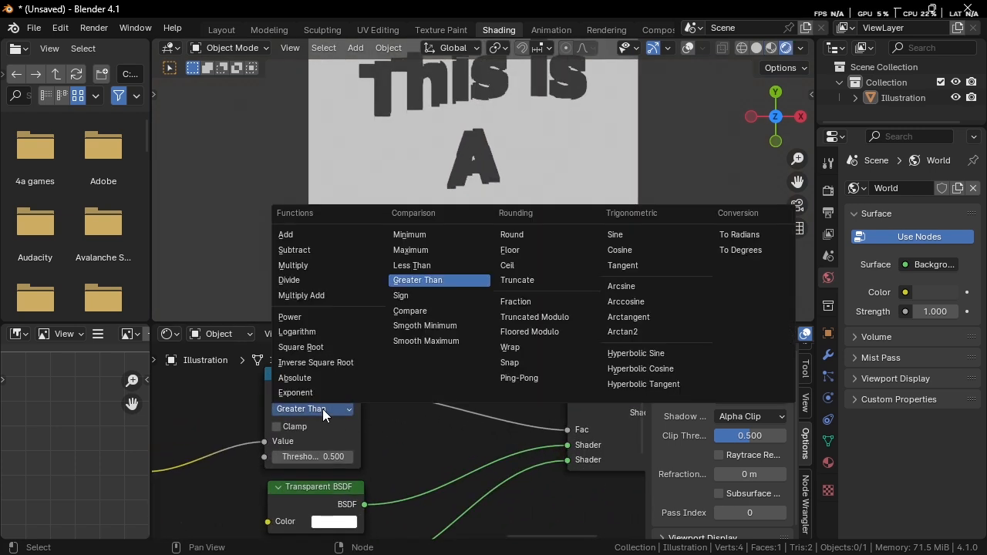
left_click(413, 265)
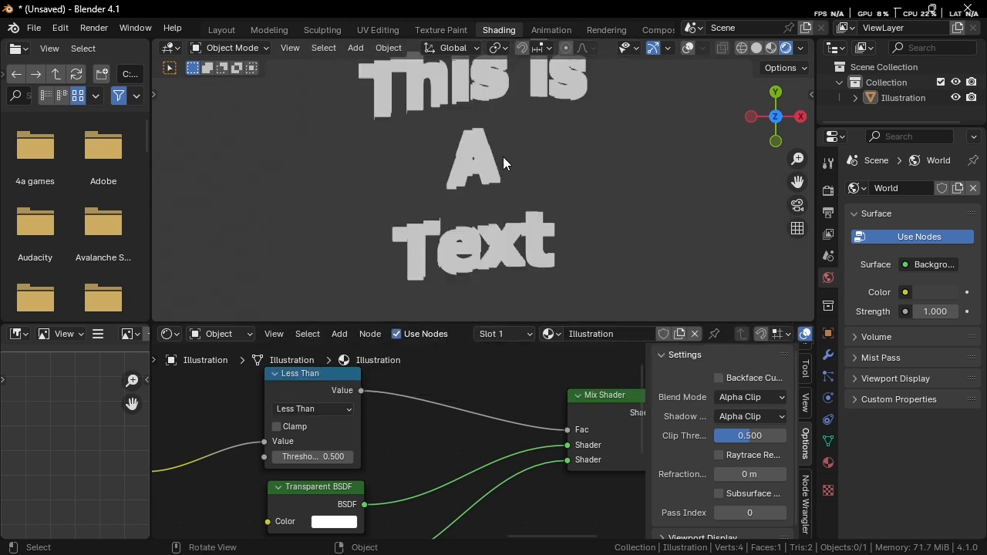
scroll(503, 158, "down", 3)
scroll(503, 160, "up", 2)
scroll(504, 169, "down", 1)
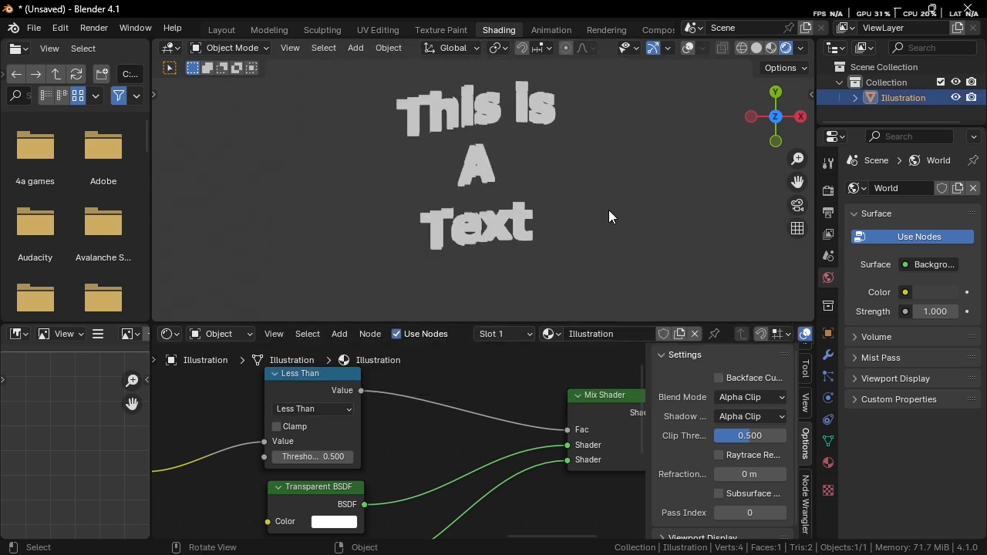
Move the Emission node slightly to line it up beneath the Transparent BSDF node
scroll(385, 456, "down", 1)
middle_click_drag(385, 456, 460, 338)
scroll(433, 392, "up", 2)
scroll(433, 392, "down", 2)
middle_click_drag(441, 423, 509, 446)
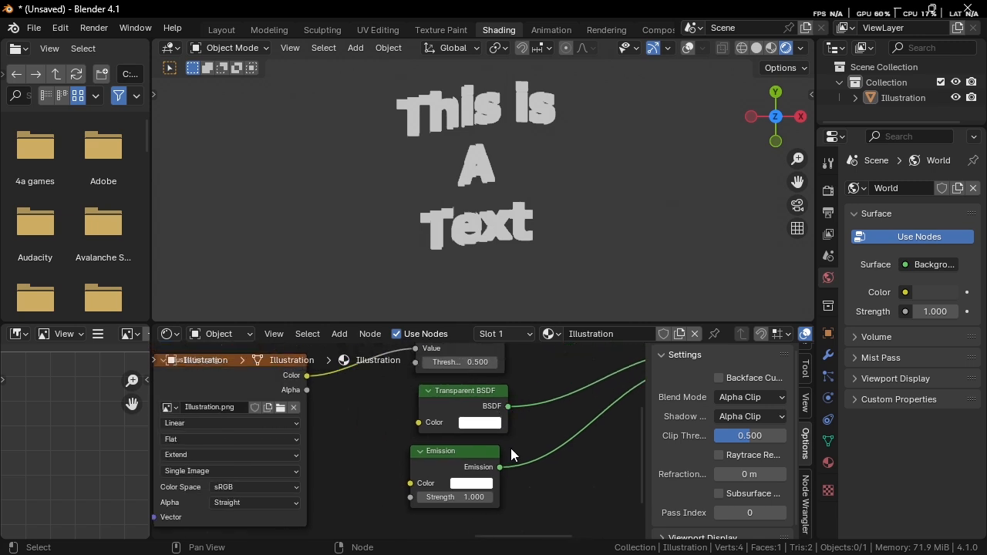
mouse_move(446, 474)
left_mouse_down()
mouse_move(455, 480)
mouse_move(457, 465)
left_mouse_up()
scroll(456, 465, "down", 1)
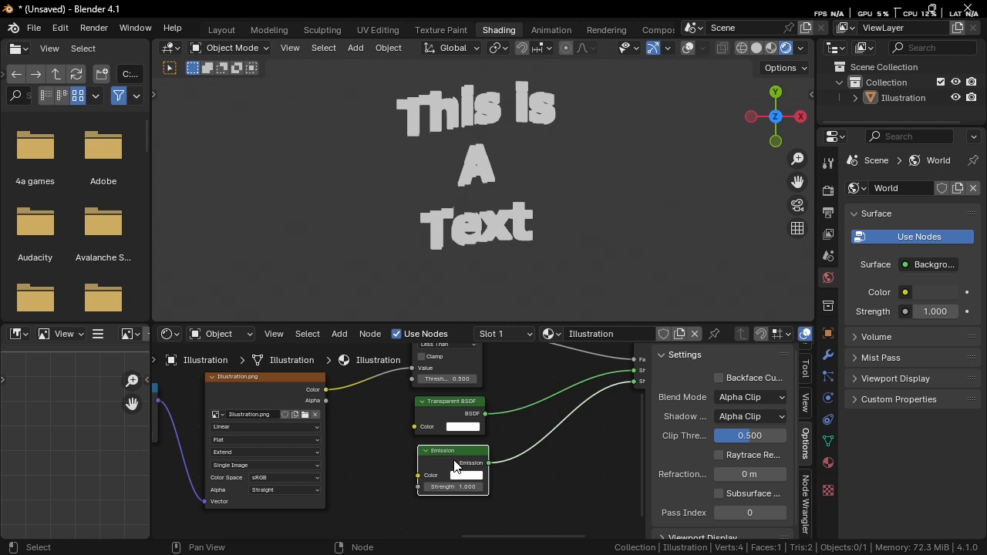
Examine the chain of math nodes that leads through Subtract and Combine XYZ into the image texture
scroll(238, 459, "down", 2)
middle_click_drag(238, 459, 434, 460)
scroll(471, 437, "down", 1)
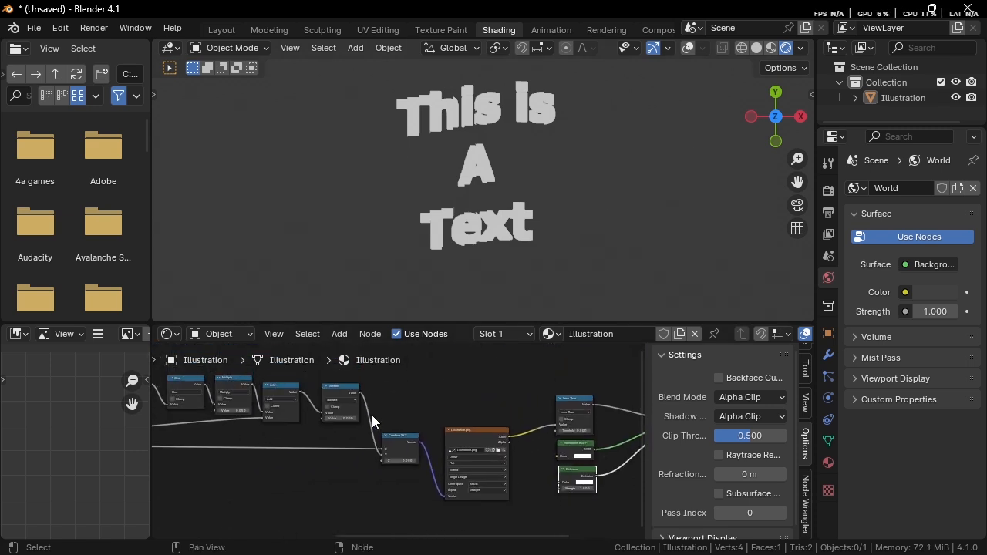
middle_click_drag(372, 415, 464, 432)
scroll(409, 423, "up", 1)
scroll(489, 391, "down", 1)
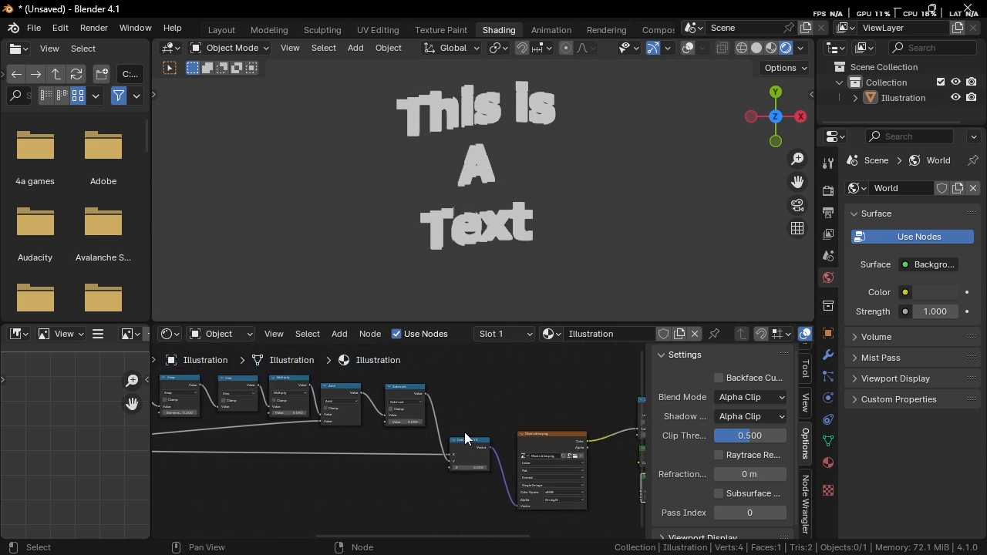
left_click_drag(481, 415, 556, 449)
scroll(494, 441, "up", 1)
middle_click_drag(351, 444, 463, 450)
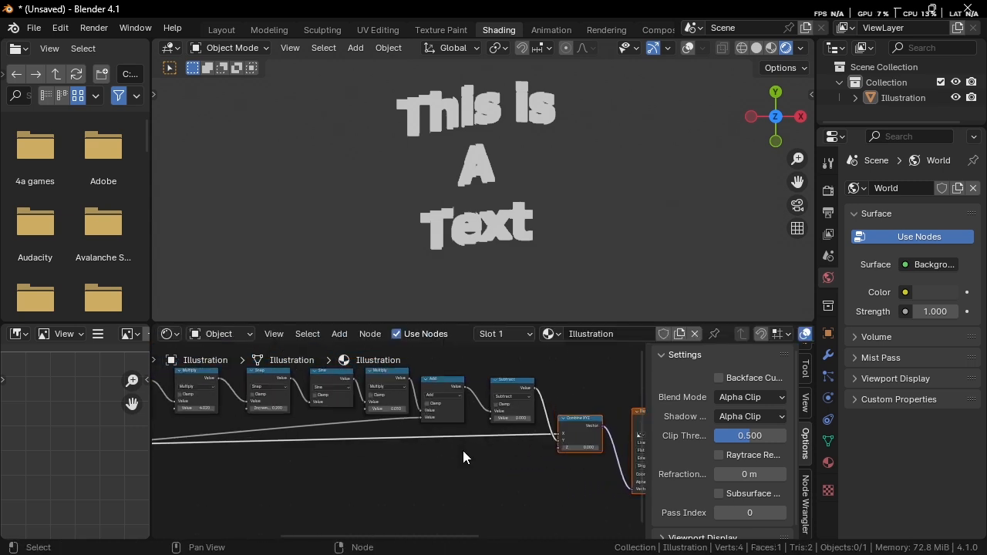
mouse_move(362, 424)
middle_mouse_down()
mouse_move(436, 435)
mouse_move(361, 436)
middle_mouse_up()
scroll(361, 436, "up", 1)
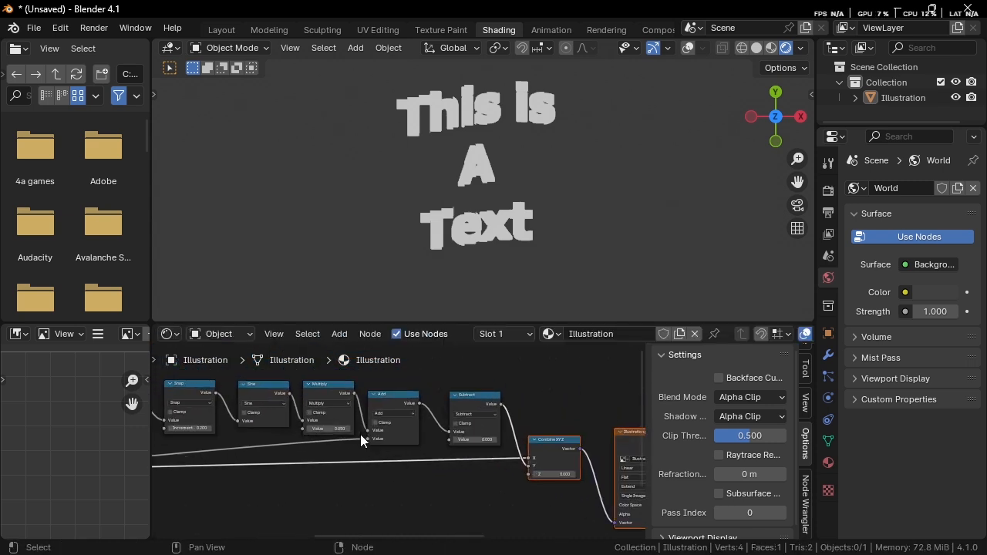
middle_click_drag(467, 440, 405, 403)
scroll(364, 429, "up", 1)
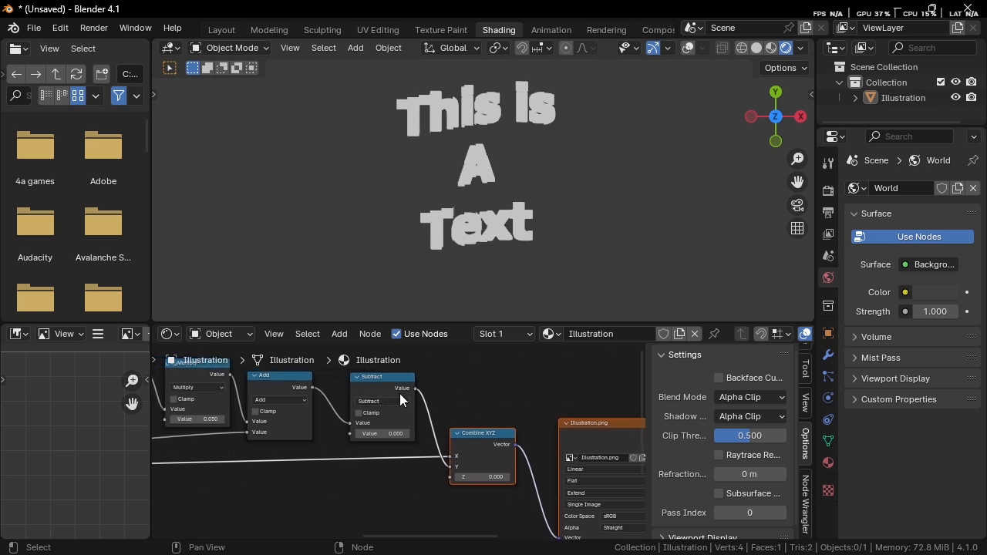
scroll(419, 379, "down", 1)
middle_click_drag(419, 379, 385, 375)
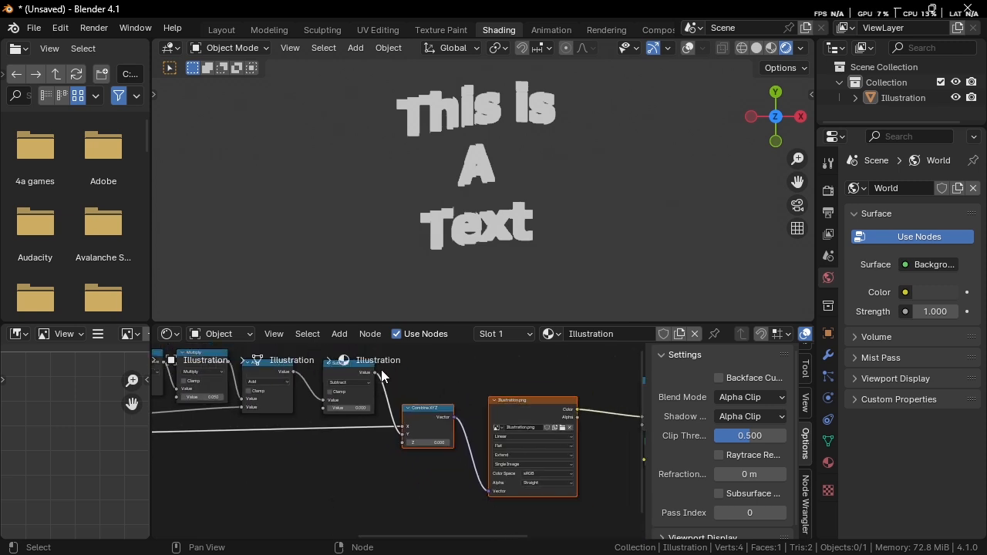
Add a Color Ramp fed by the Subtract node's value, place it below the image texture, and connect its Color to the Emission's Color
left_click_drag(373, 371, 482, 494)
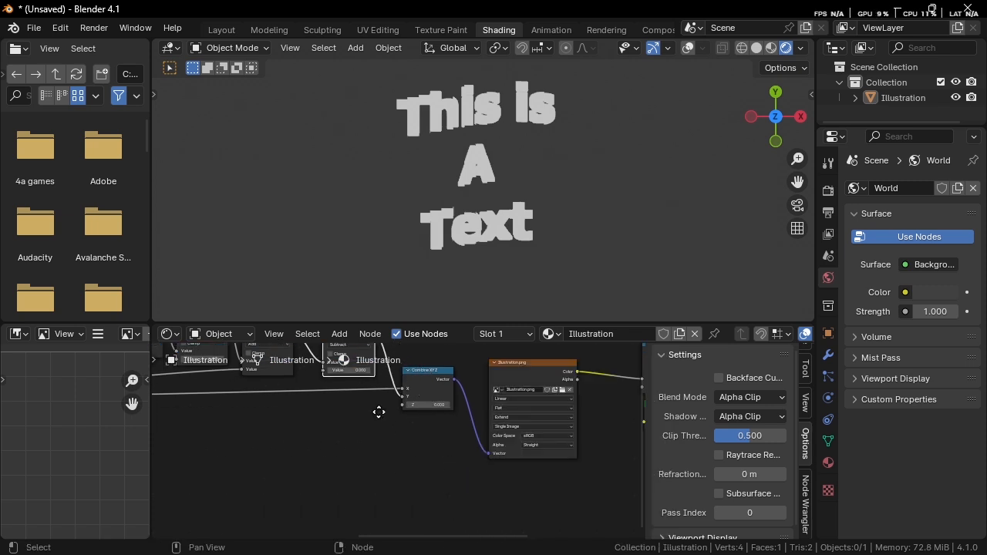
scroll(377, 405, "down", 1)
left_click_drag(371, 376, 463, 414)
type("colorr")
key("Return")
left_click(463, 505)
scroll(316, 456, "up", 1)
middle_click_drag(425, 459, 551, 423)
scroll(426, 466, "up", 2)
scroll(394, 471, "up", 3)
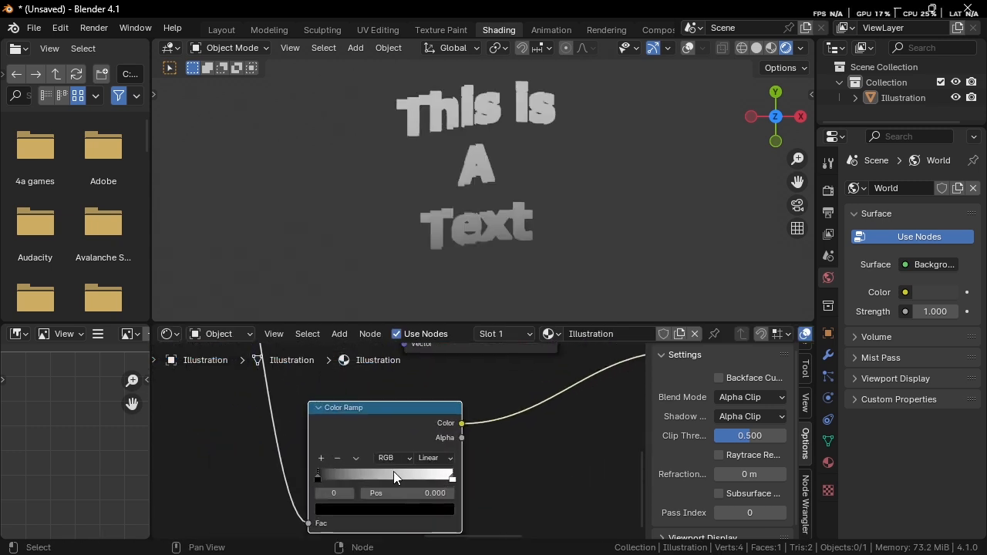
Move the Color Ramp's black stop to position 0.609 and examine the gradient across the text
scroll(455, 223, "up", 3)
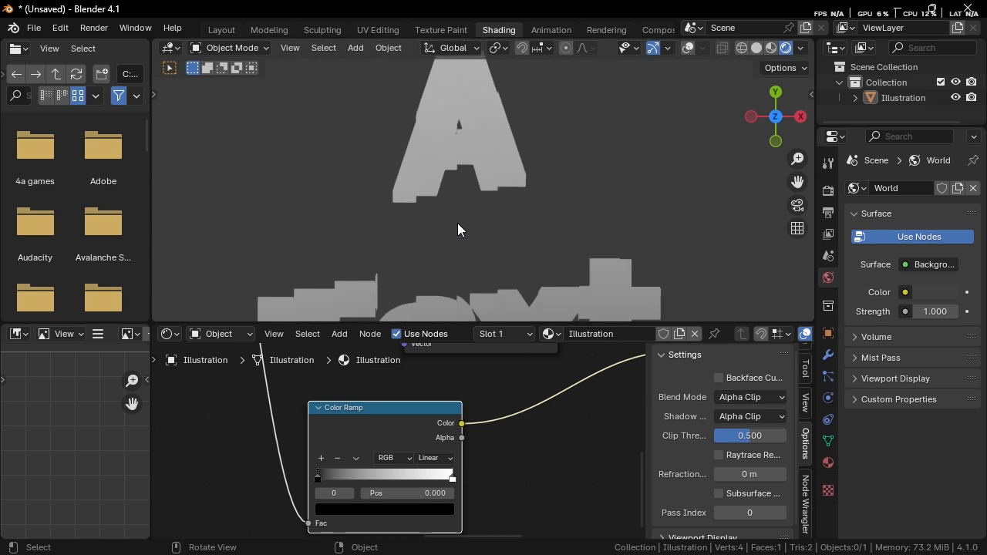
left_click_drag(321, 478, 402, 465)
scroll(394, 414, "down", 1)
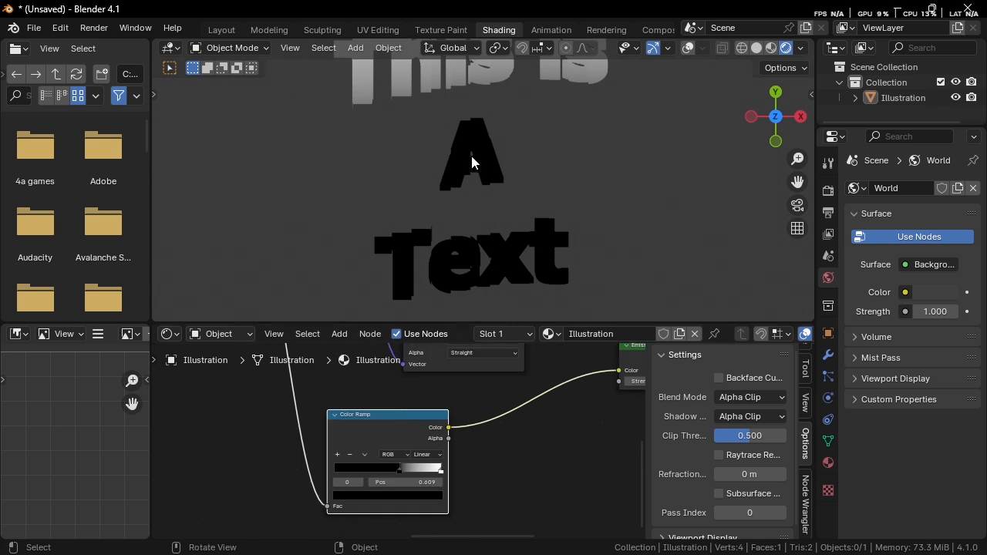
middle_click_drag(471, 156, 502, 289, "shift")
scroll(491, 222, "up", 2)
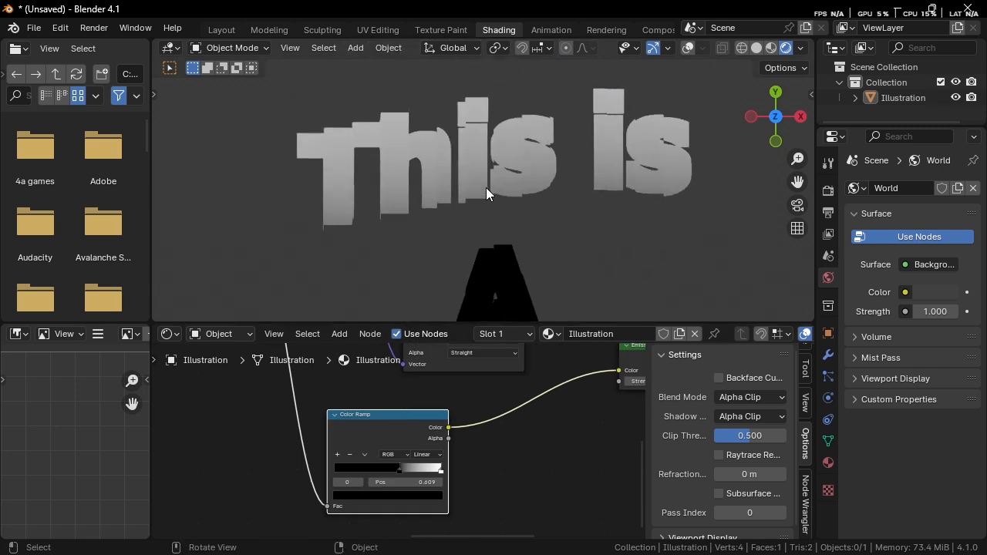
scroll(402, 373, "down", 2)
Insert a copy of the Snap node with increment 0.200 between the Subtract node and the Color Ramp
middle_click_drag(402, 373, 505, 472)
scroll(397, 457, "up", 2)
left_click_drag(294, 370, 474, 429)
middle_click_drag(579, 459, 483, 424)
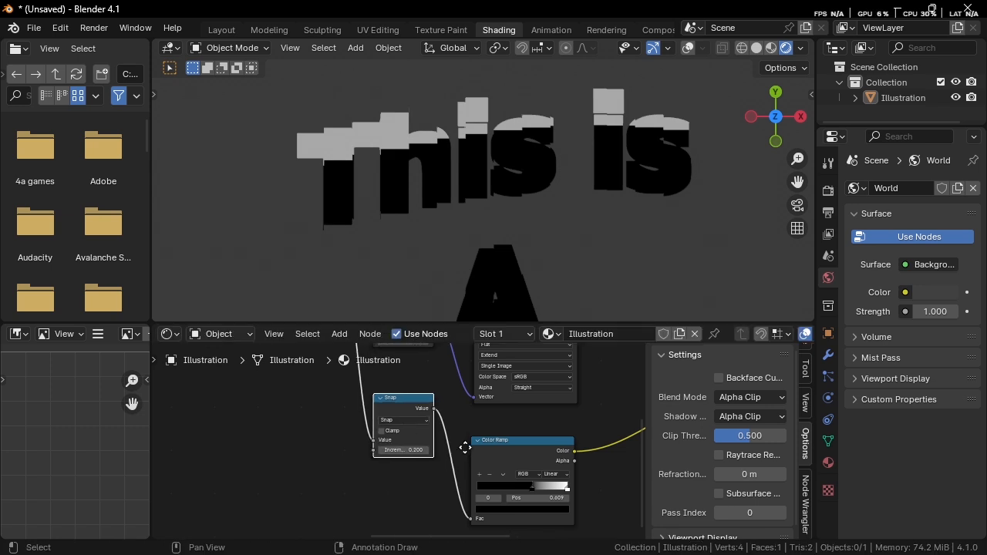
middle_click_drag(541, 474, 459, 409)
Move the Color Ramp's black stop to position 0.041 and set the increment of the Snap node feeding it to 0.050
left_click_drag(464, 430, 406, 427)
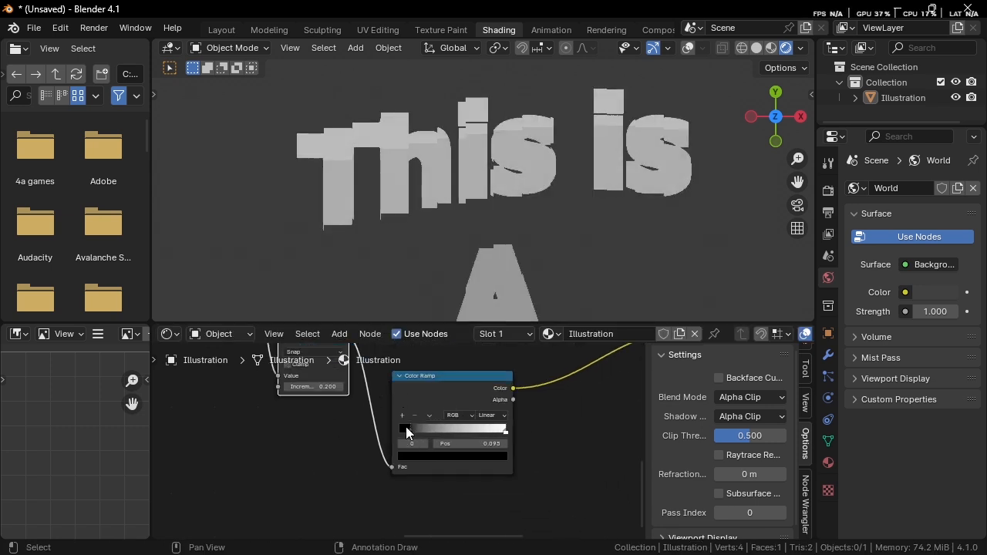
middle_click_drag(354, 380, 416, 419)
left_click(400, 425)
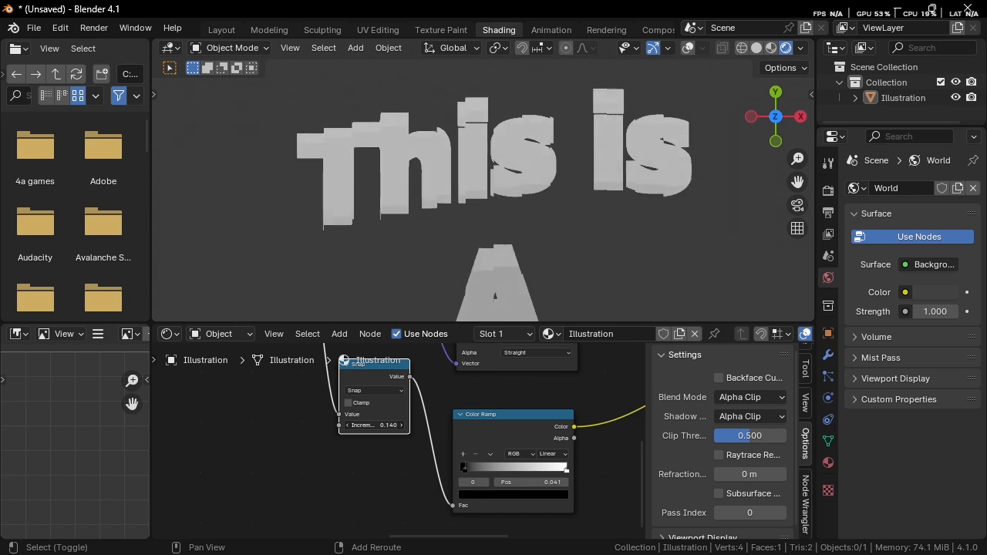
scroll(488, 246, "down", 3)
mouse_move(389, 425)
left_mouse_down()
mouse_move(362, 425)
mouse_move(377, 425)
left_mouse_up()
scroll(487, 244, "down", 3)
scroll(500, 269, "up", 4)
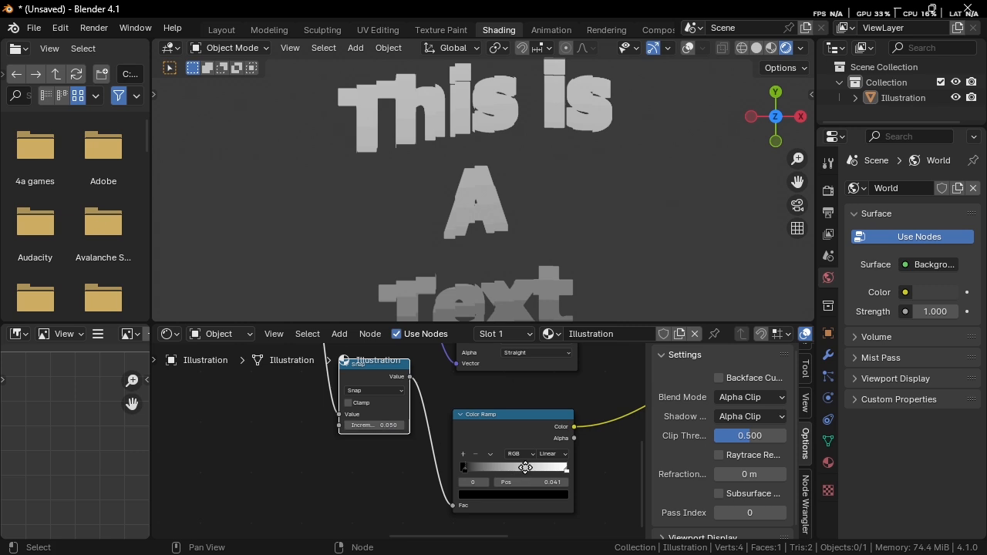
Move the Color Ramp's black stop to position 0.000
middle_click_drag(505, 468, 474, 437)
scroll(474, 437, "up", 4)
left_click_drag(419, 436, 409, 435)
scroll(476, 437, "up", 1)
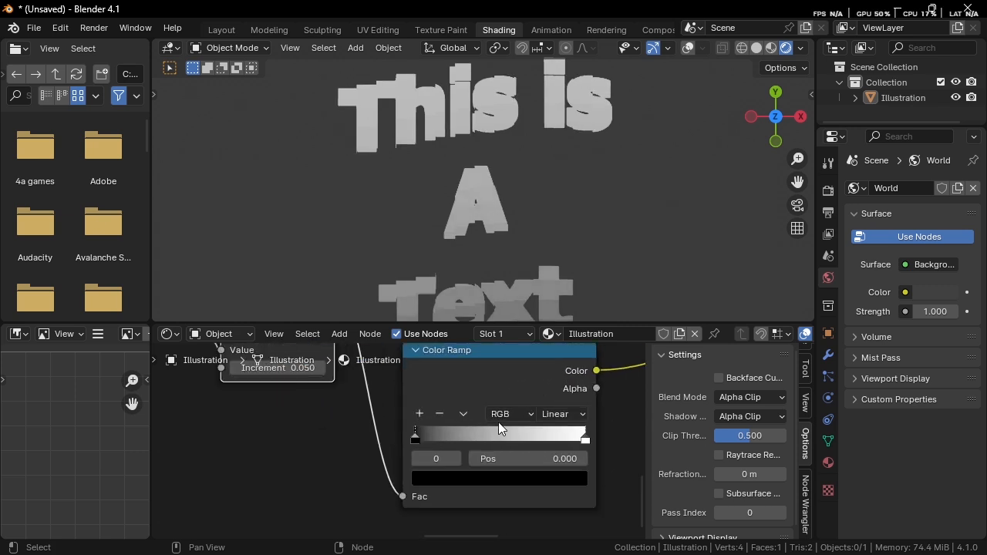
Set the Color Ramp's color mode to HSV and its interpolation to Far
left_click(512, 414)
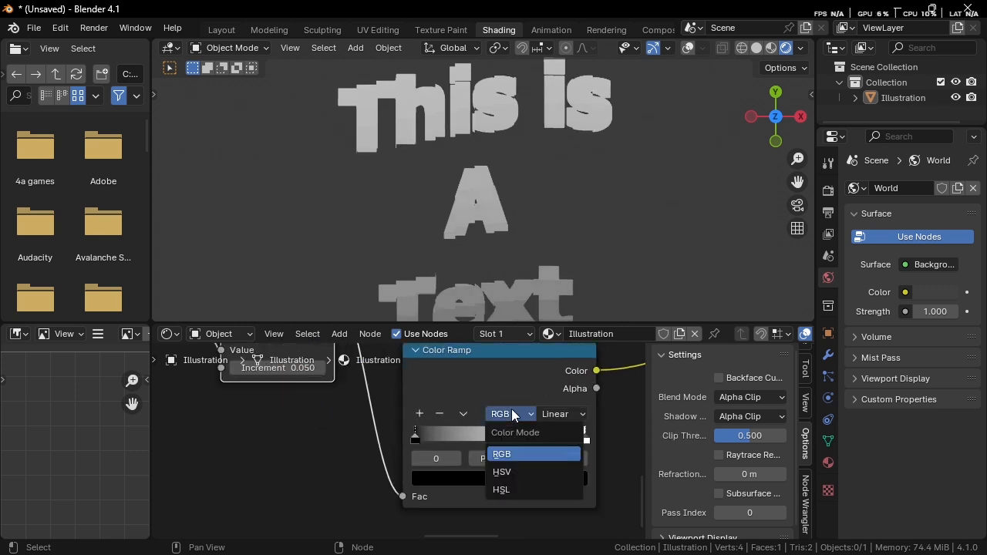
left_click(521, 472)
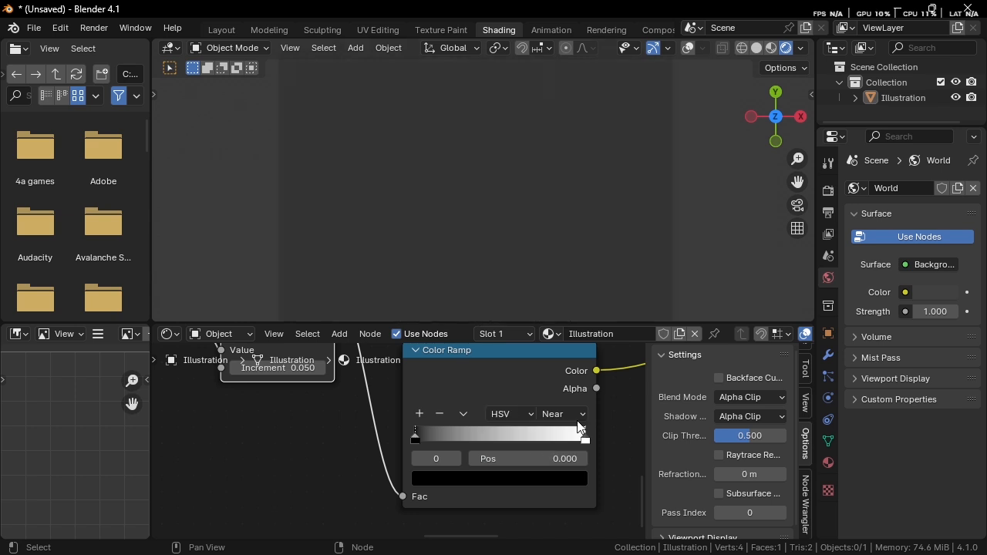
left_click(578, 414)
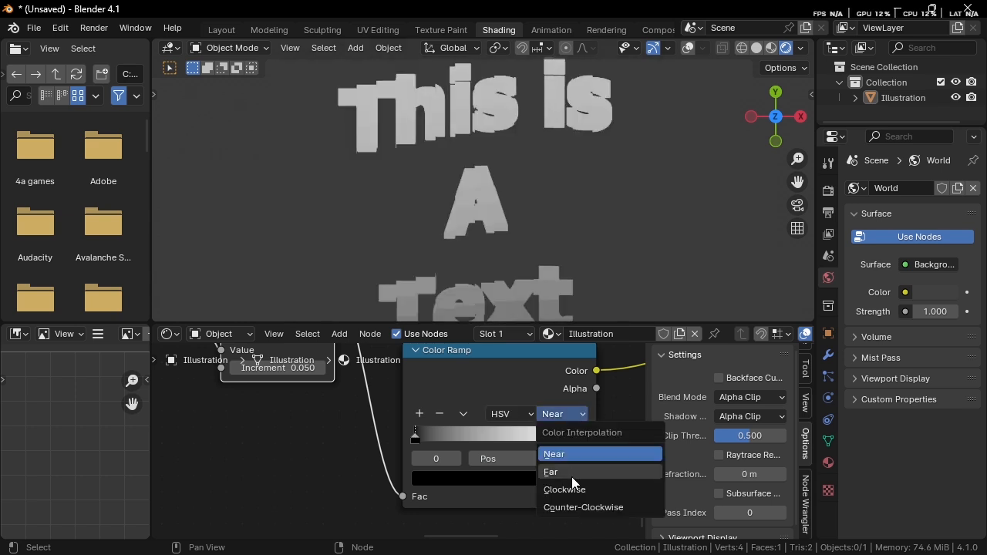
left_click(572, 473)
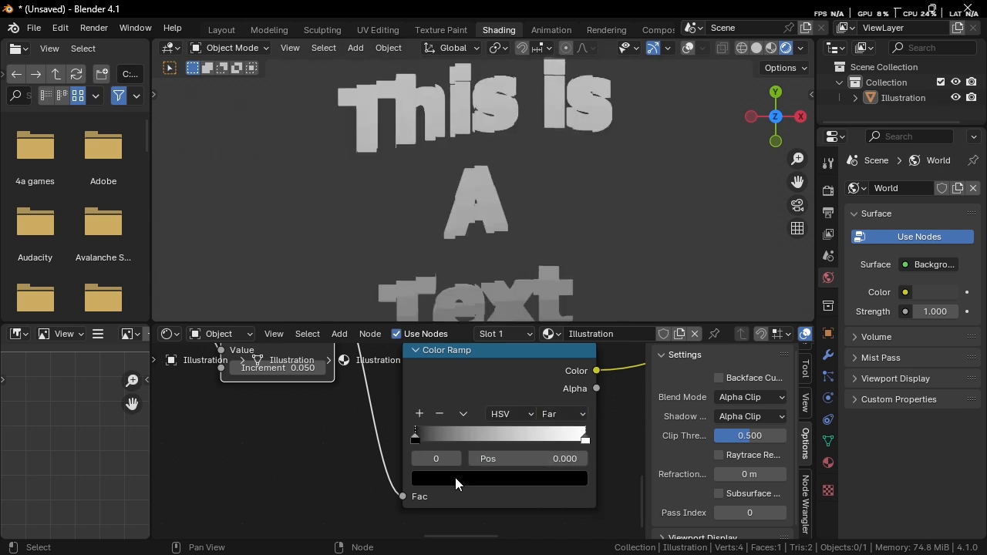
Color the ramp's first stop bright magenta with hue 0.878, saturation 1.000 and value 1.000, and select the white end stop
left_click(474, 478)
left_click_drag(577, 364, 574, 225)
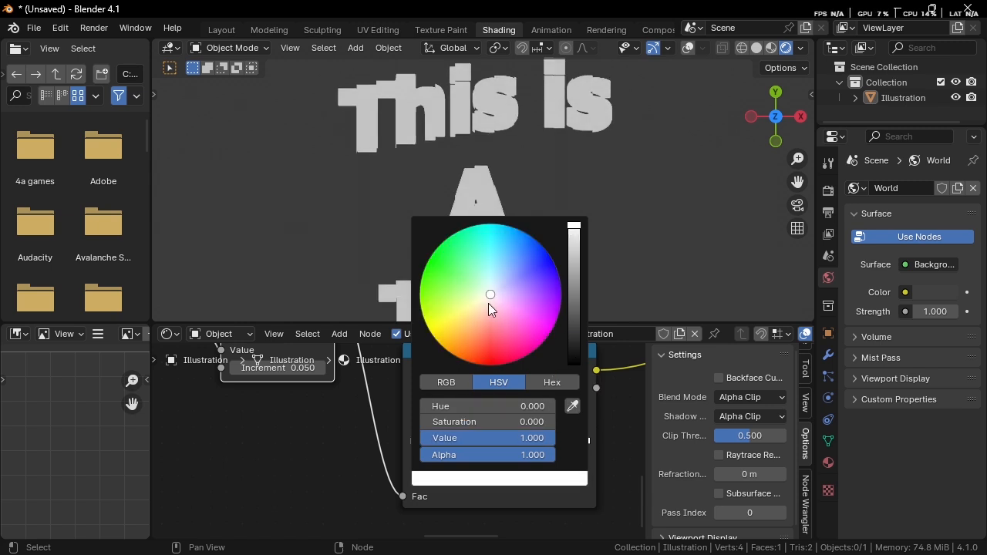
left_click_drag(489, 296, 539, 338)
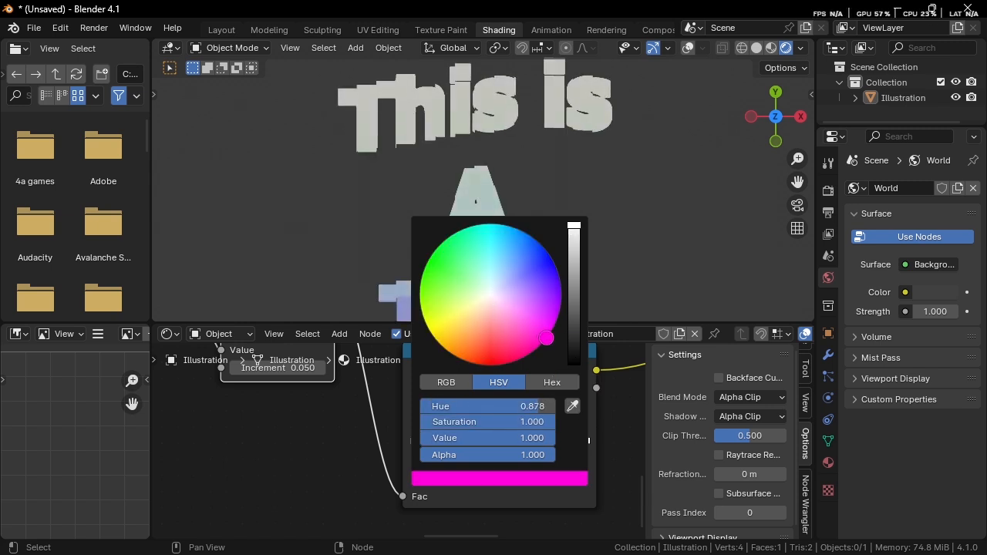
left_click(586, 441)
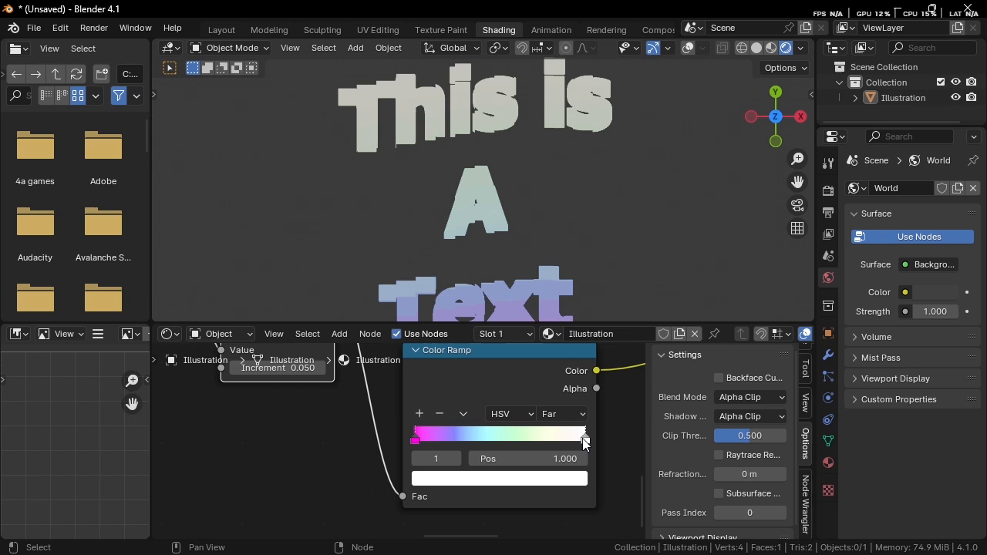
Color the ramp's white end stop bright magenta with saturation 1.000 and value 1.000
left_click(568, 479)
left_click_drag(525, 326, 547, 338)
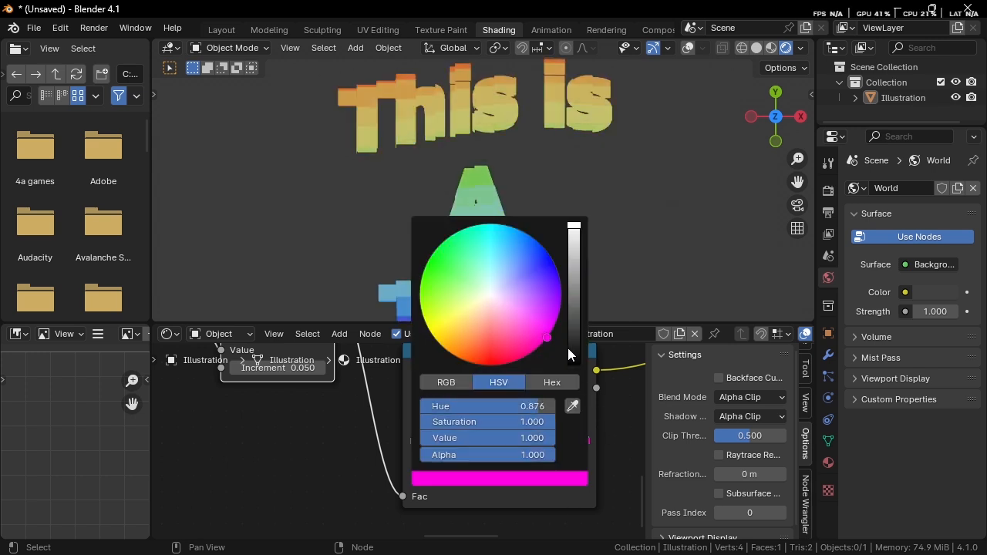
scroll(510, 414, "down", 3)
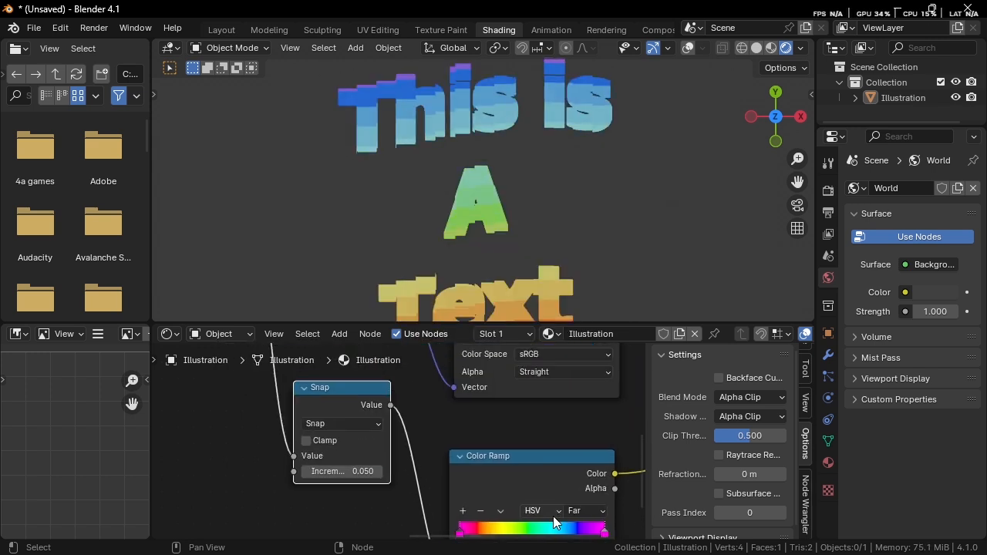
Duplicate the Snap node, insert the copy between Snap and Color Ramp, and change its operation to Truncated Modulo
left_click_drag(373, 412, 354, 426)
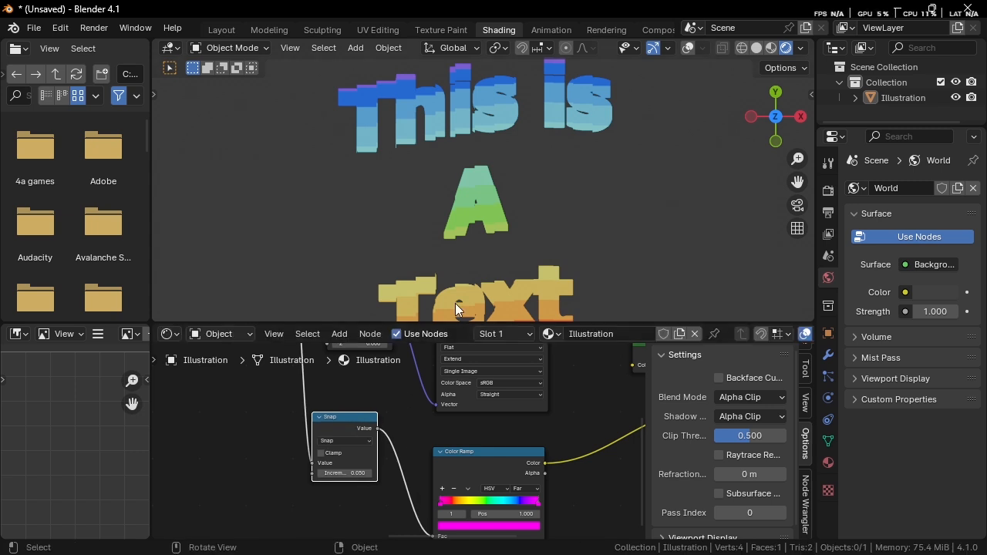
scroll(466, 239, "down", 2, "shift")
scroll(378, 404, "up", 2)
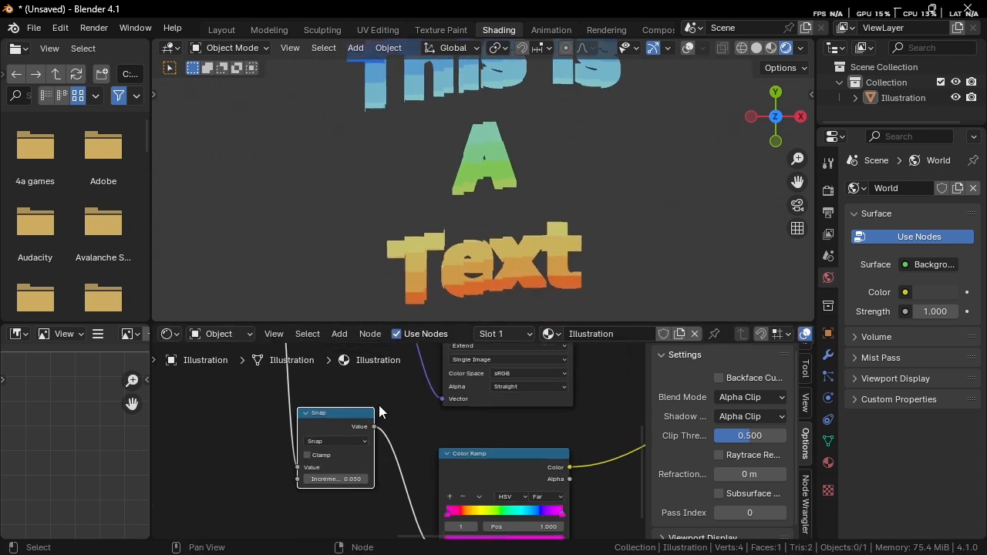
key("shift+d")
left_click(458, 461)
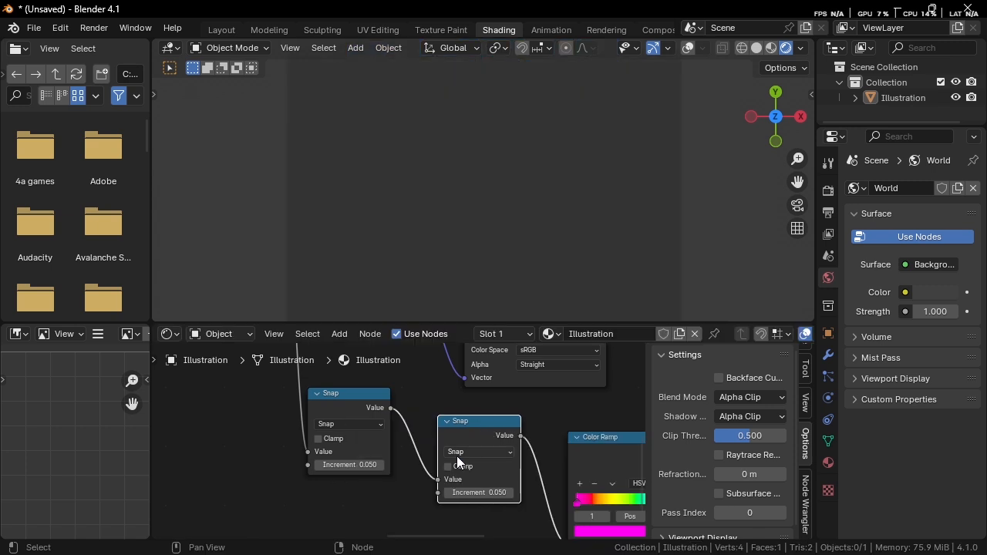
left_click(474, 453)
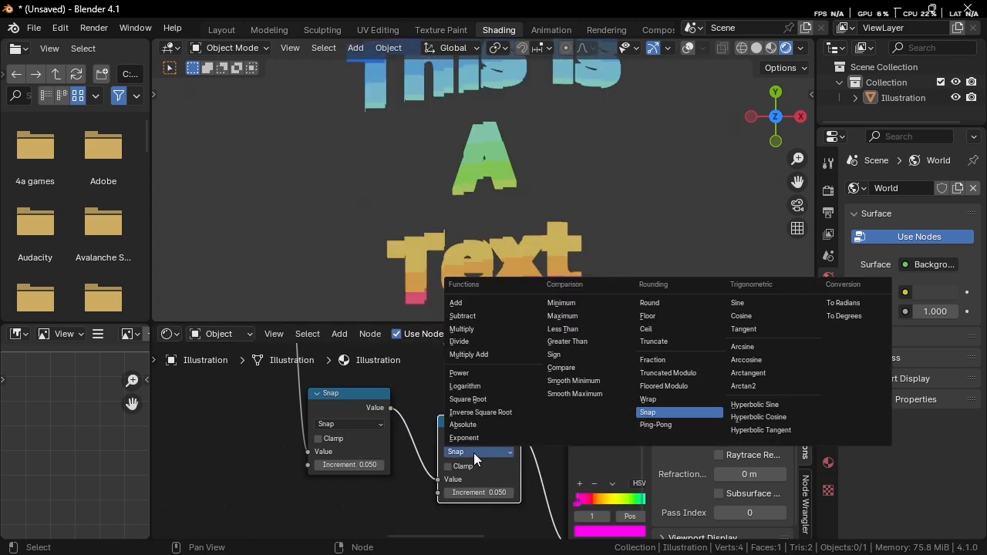
left_click(668, 374)
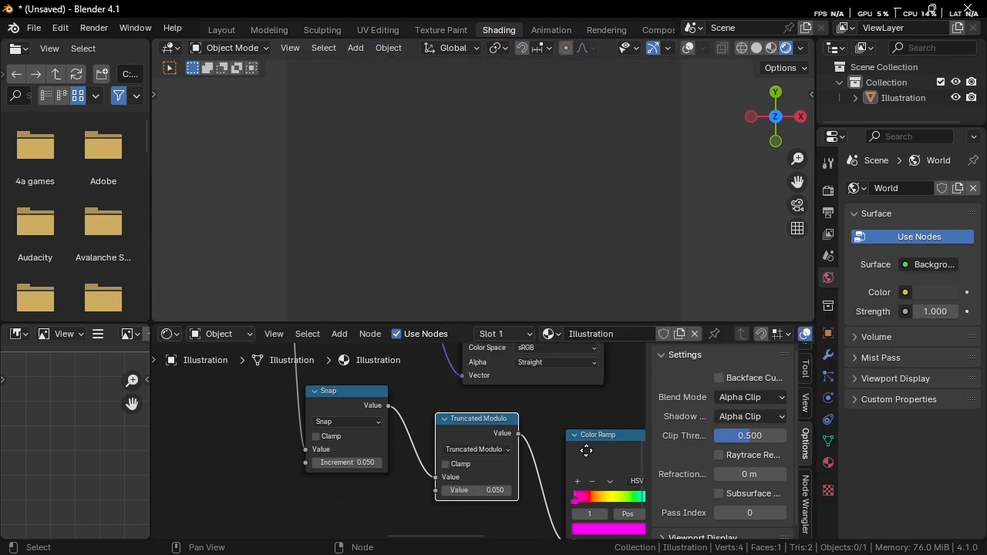
Set the Truncated Modulo node's value to 0.310 and move the Color Ramp's end stop to position 0.255
scroll(515, 430, "up", 1)
left_click_drag(474, 442, 510, 442)
middle_click_drag(510, 453, 385, 455)
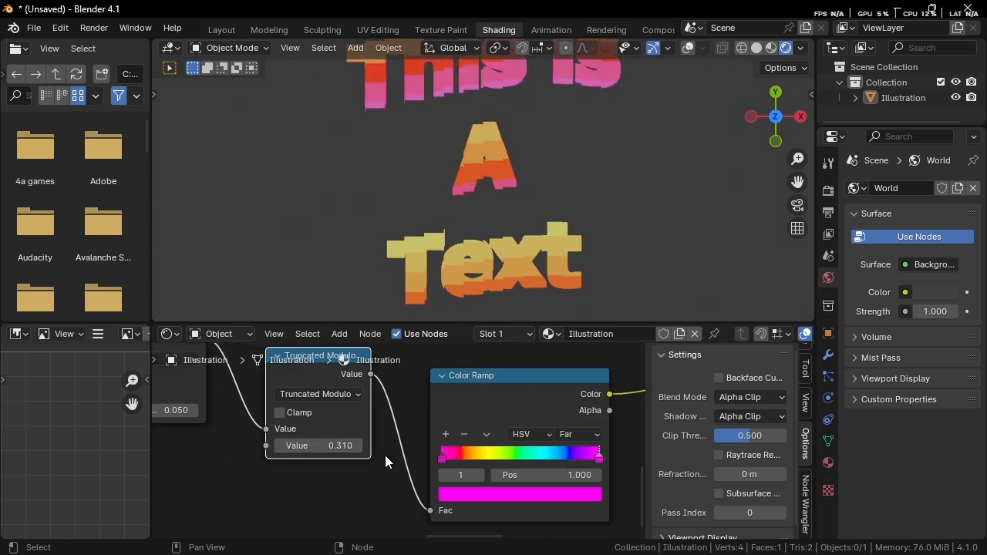
left_click_drag(598, 457, 470, 456)
Play the animation to preview the repeating color bands on the text, and stop playback with the plane selected
key("space")
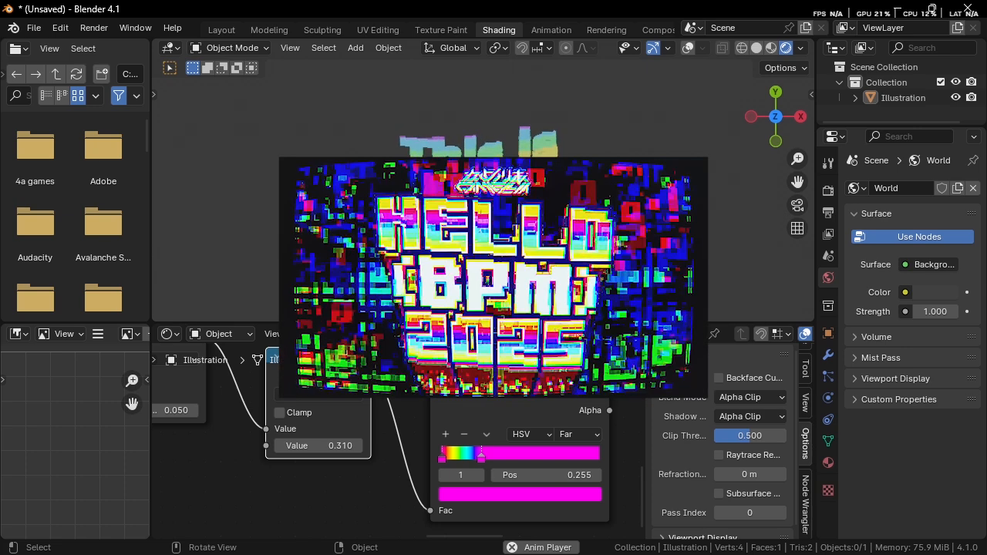
key("a")
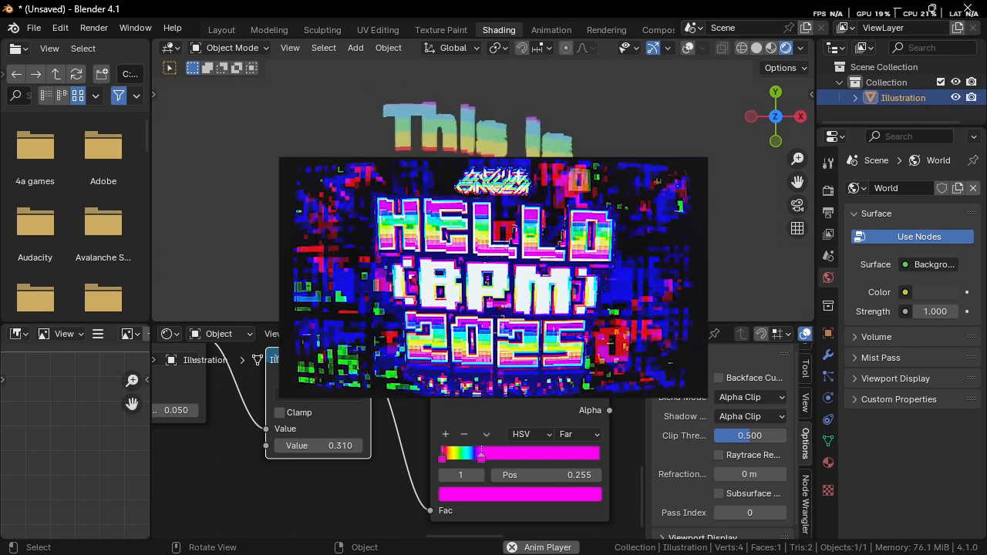
key("space")
Delete the Truncated Modulo node while keeping the link, and return the Color Ramp's end stop to position 1.000
middle_click_drag(347, 388, 415, 407)
key("ctrl+x")
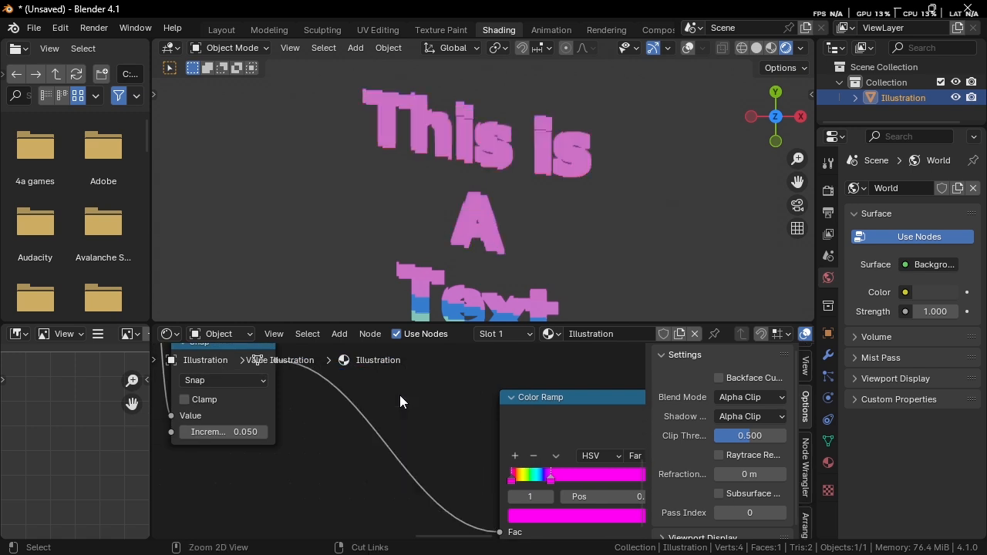
scroll(399, 395, "down", 1)
middle_click_drag(519, 434, 442, 428)
left_click_drag(471, 473, 614, 460)
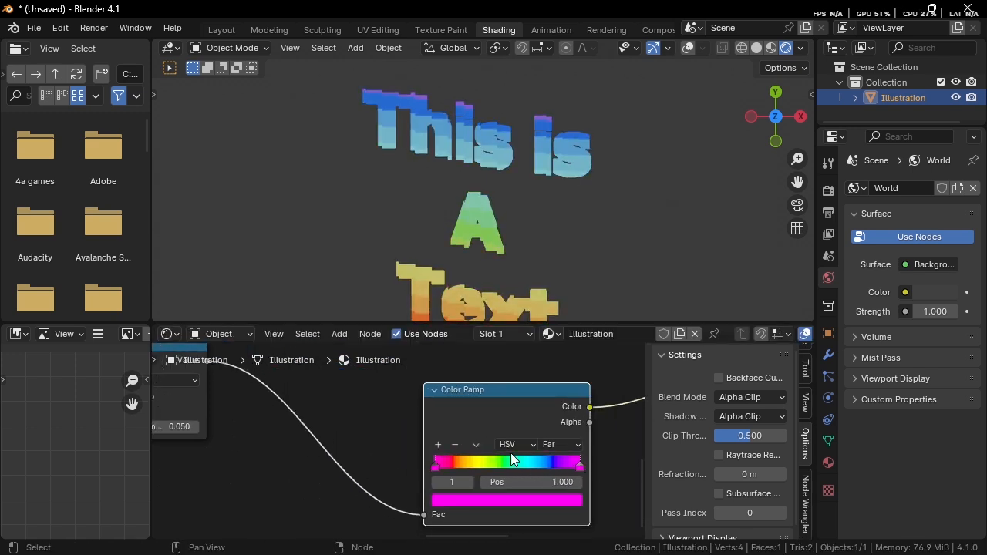
Examine the stepped rainbow gradient on the text up close, at an angle and from the top view
scroll(525, 224, "down", 1)
scroll(525, 223, "down", 1)
middle_click_drag(525, 214, 555, 272, "shift")
scroll(526, 180, "up", 3)
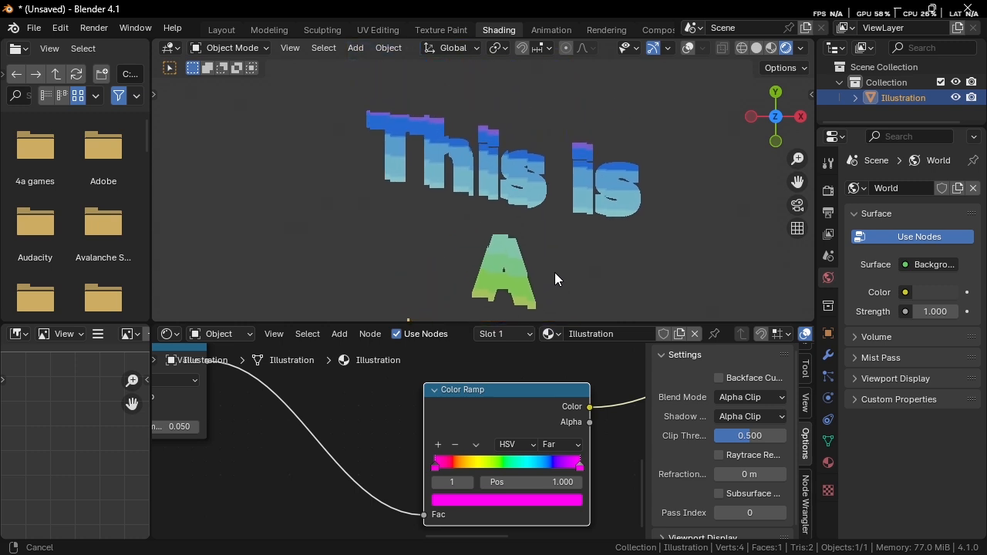
scroll(554, 272, "up", 1)
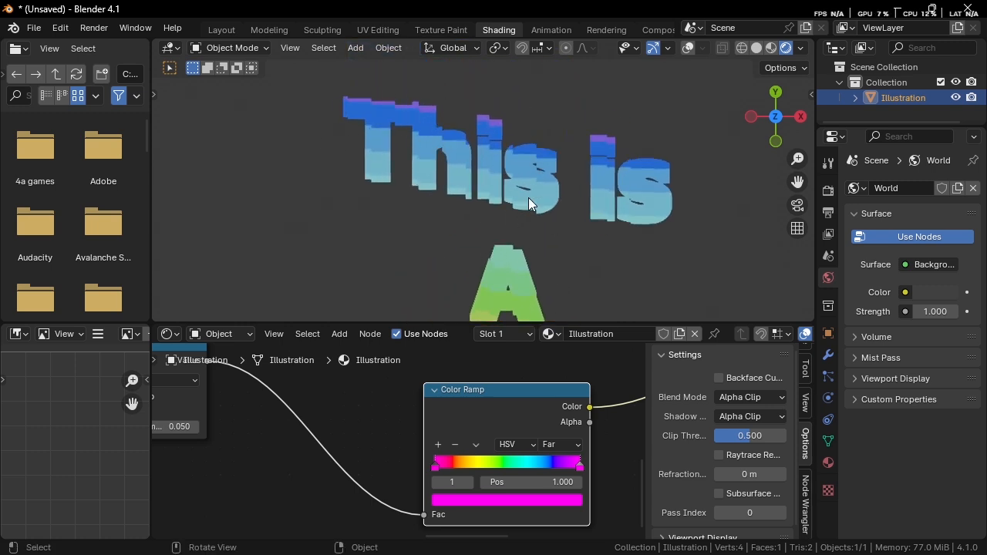
scroll(503, 207, "down", 4)
middle_click_drag(500, 193, 497, 190)
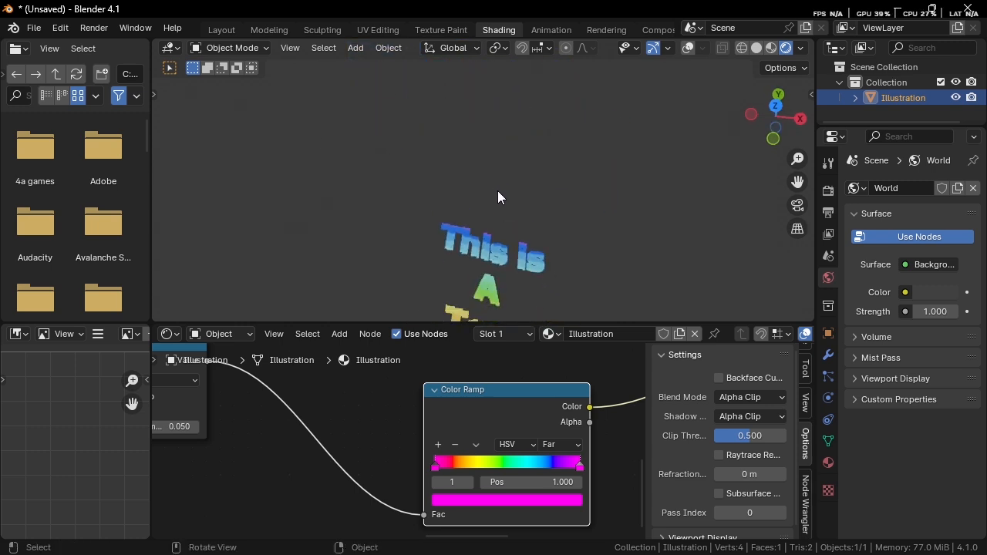
left_click(777, 106)
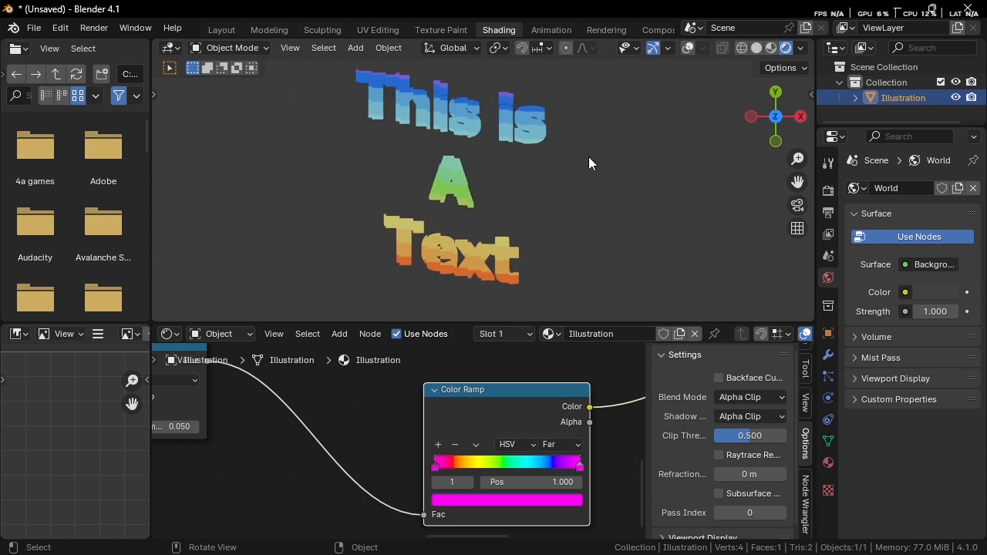
scroll(446, 465, "down", 4)
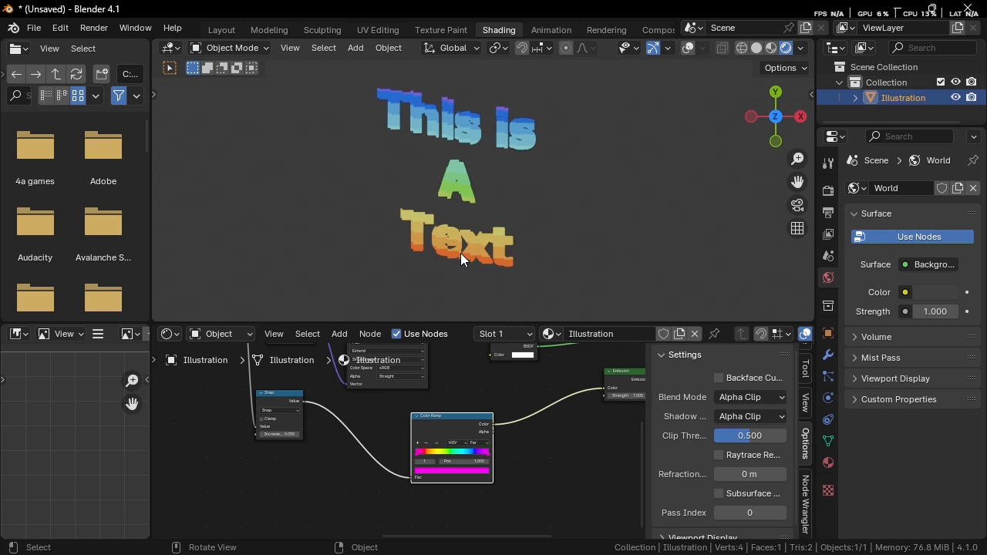
middle_click_drag(460, 253, 564, 167)
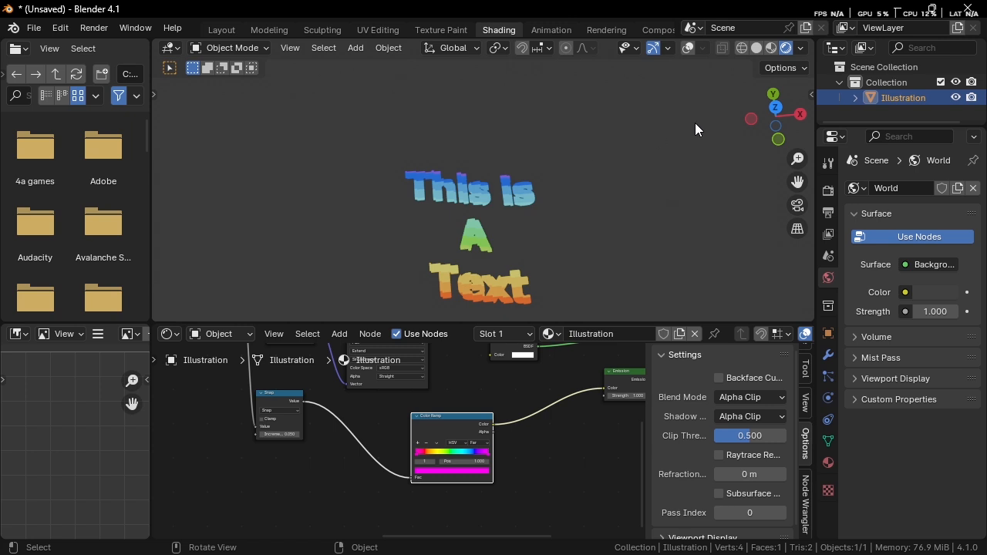
left_click(775, 107)
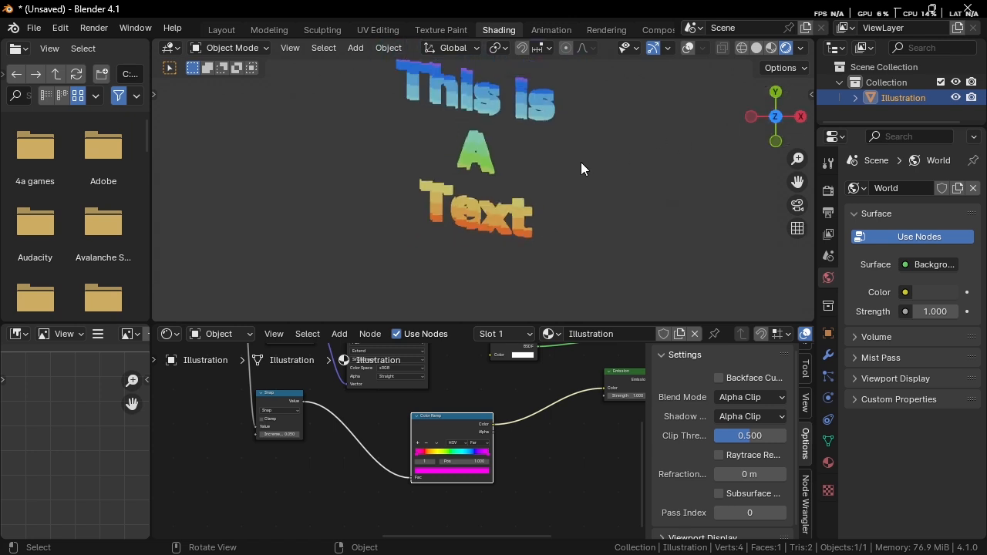
scroll(580, 162, "up", 1)
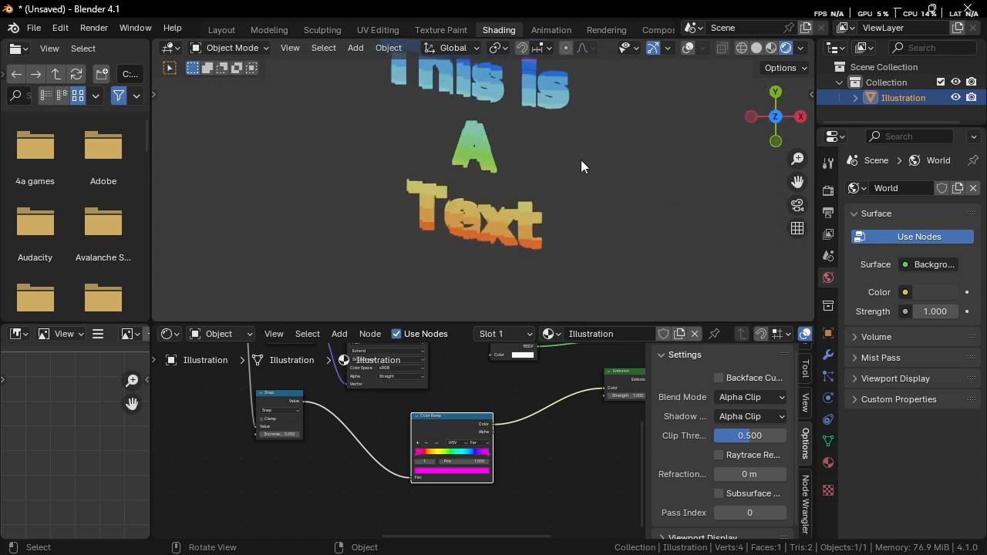
Add an Array modifier to the text plane
left_click(828, 356)
left_click(908, 189)
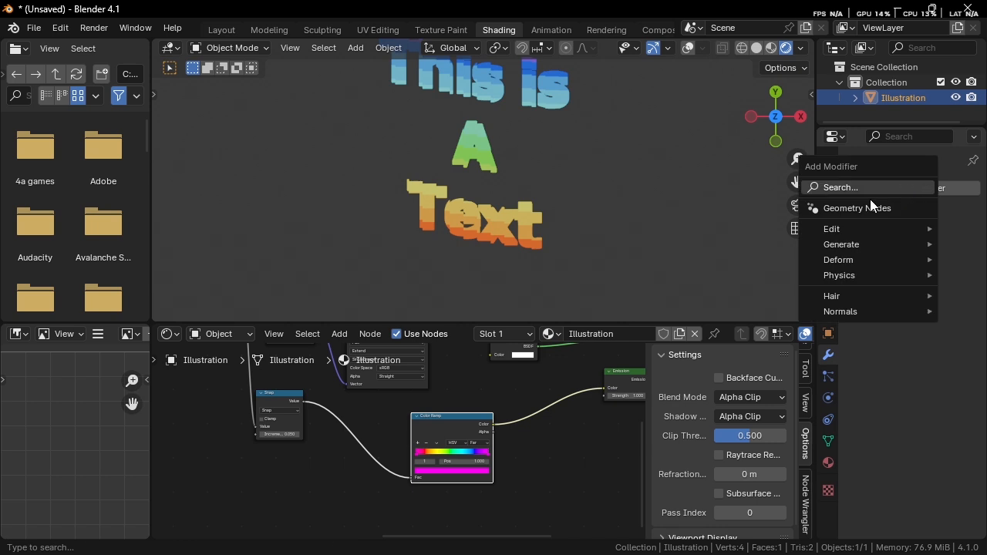
left_click(857, 189)
left_click(721, 247)
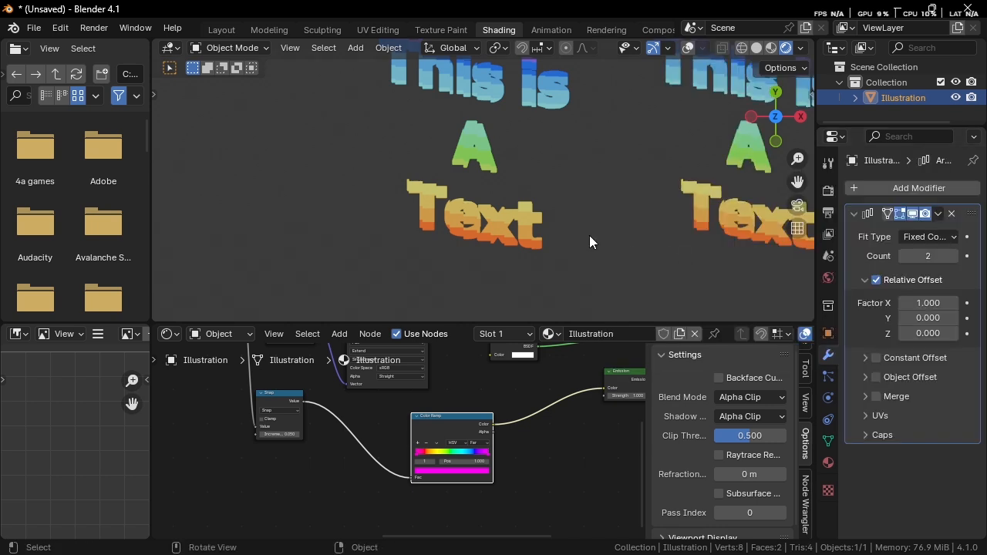
Set the Array modifier's relative offset to 0.000 on X and 1.000 on Z
scroll(590, 235, "down", 2)
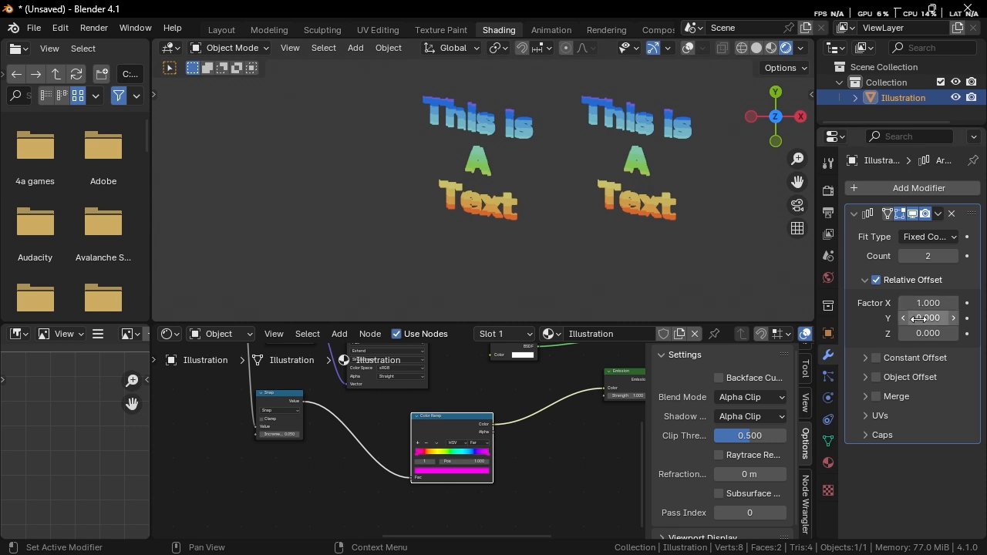
key("Tab")
type("1")
key("Return")
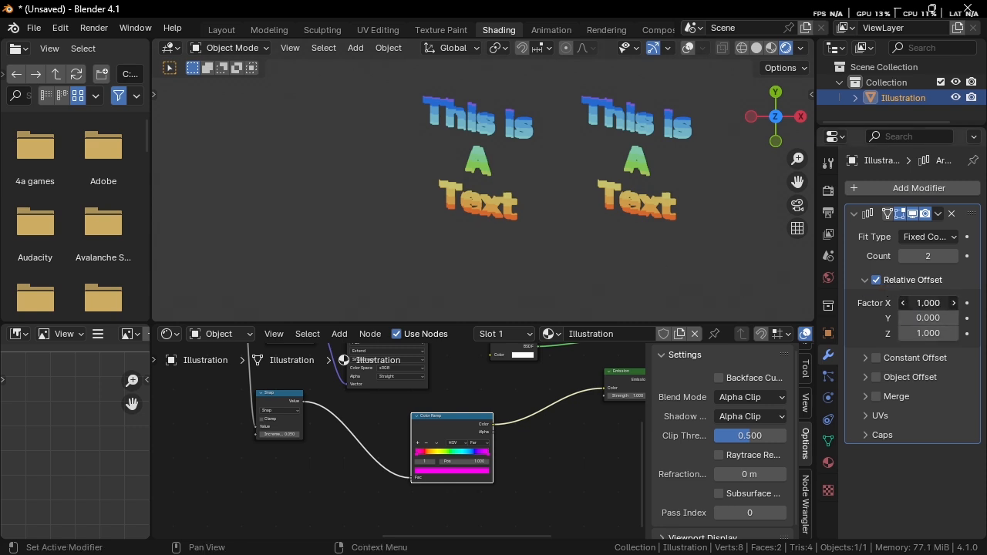
type("0")
key("Return")
Turn on the viewport overlays and switch the 3D viewport to Solid shading
middle_click_drag(636, 266, 549, 221)
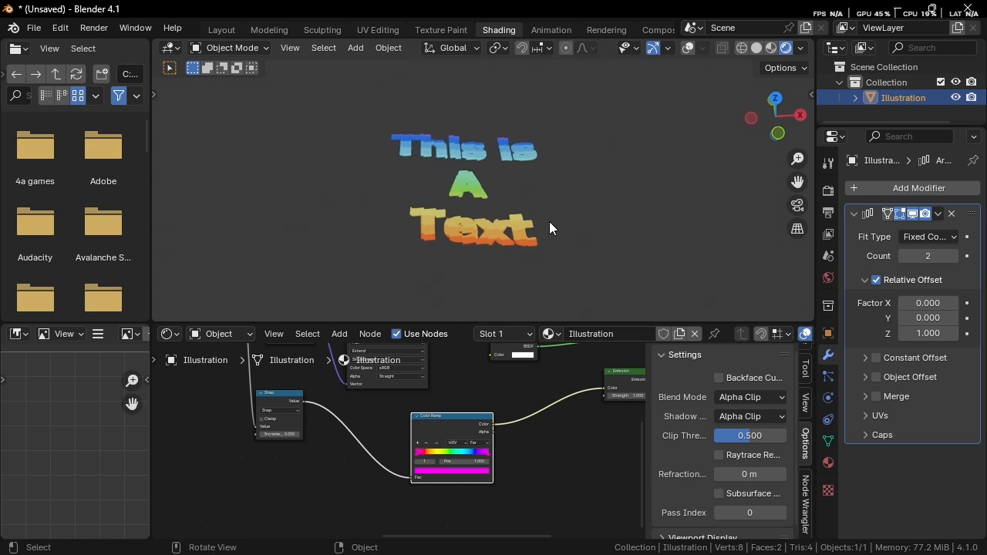
key("shift+alt+z")
key("z")
left_click(607, 180)
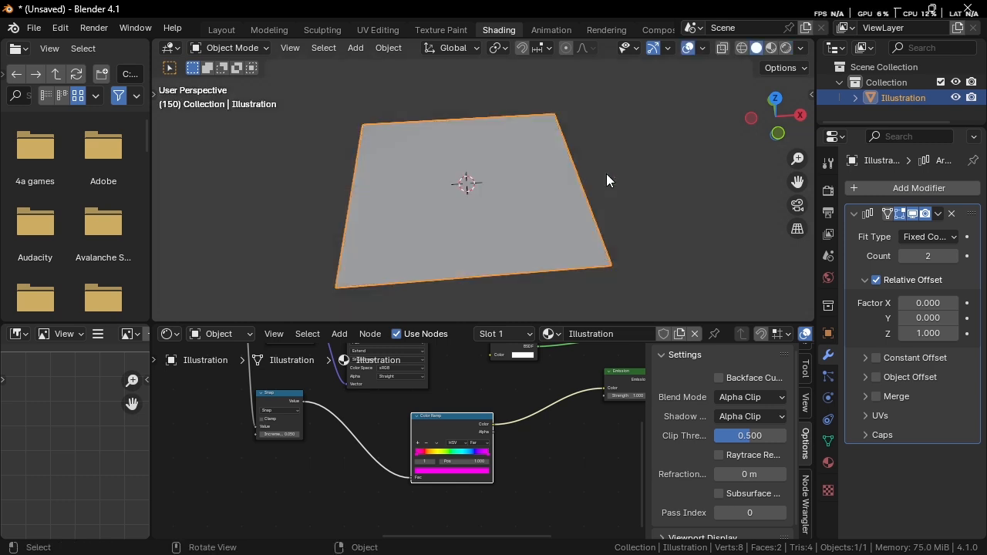
key("z")
left_click(604, 190)
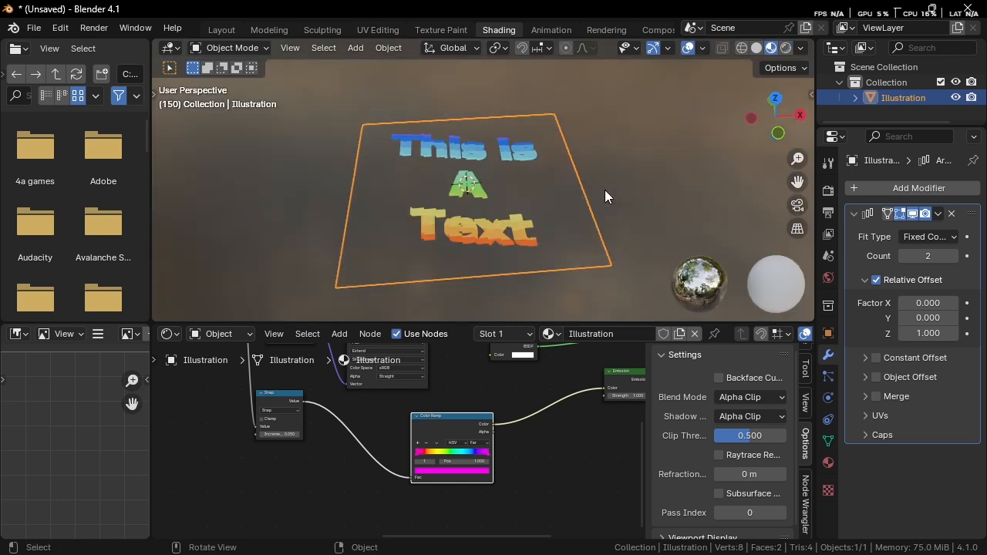
key("z")
left_click(565, 195)
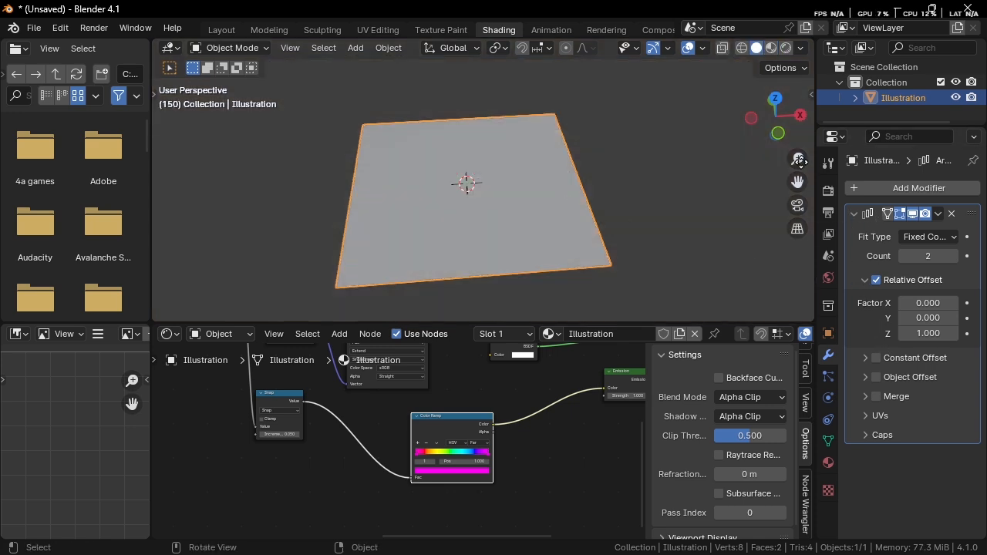
Add a Plain Axes empty at the centre of the text plane
key("shift+a")
mouse_move(615, 331)
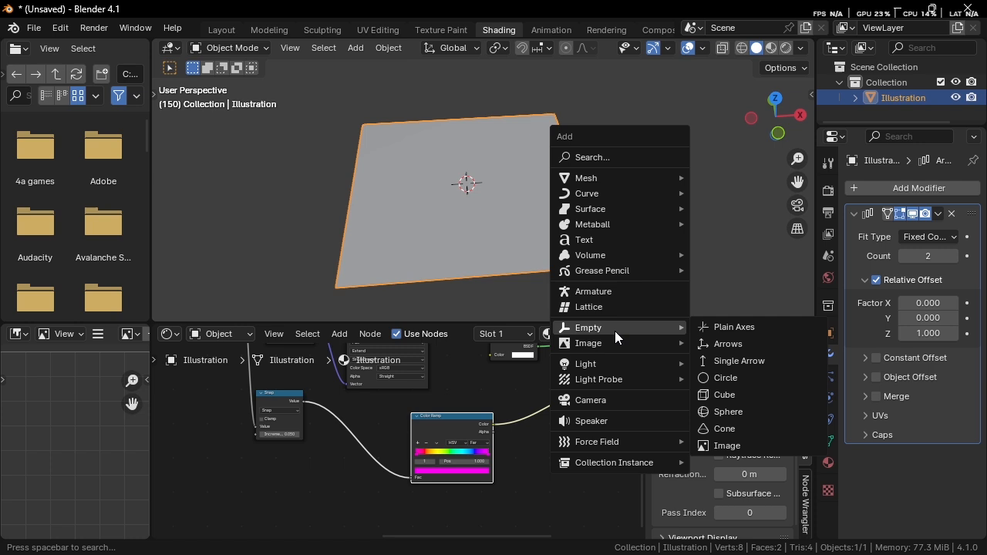
left_click(706, 321)
In the text plane's Array modifier, replace the relative offset with an object offset that uses the Empty
left_click(607, 223)
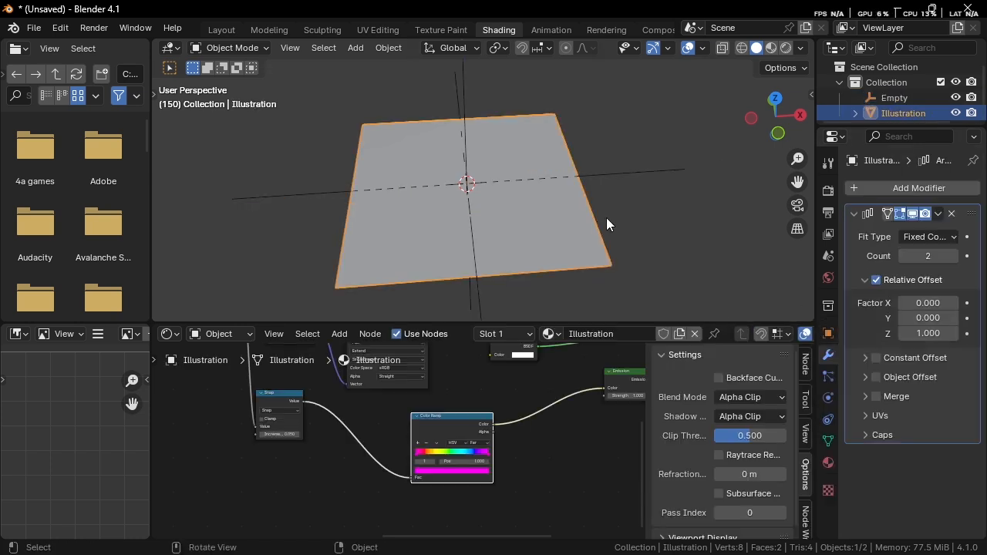
left_click(876, 280)
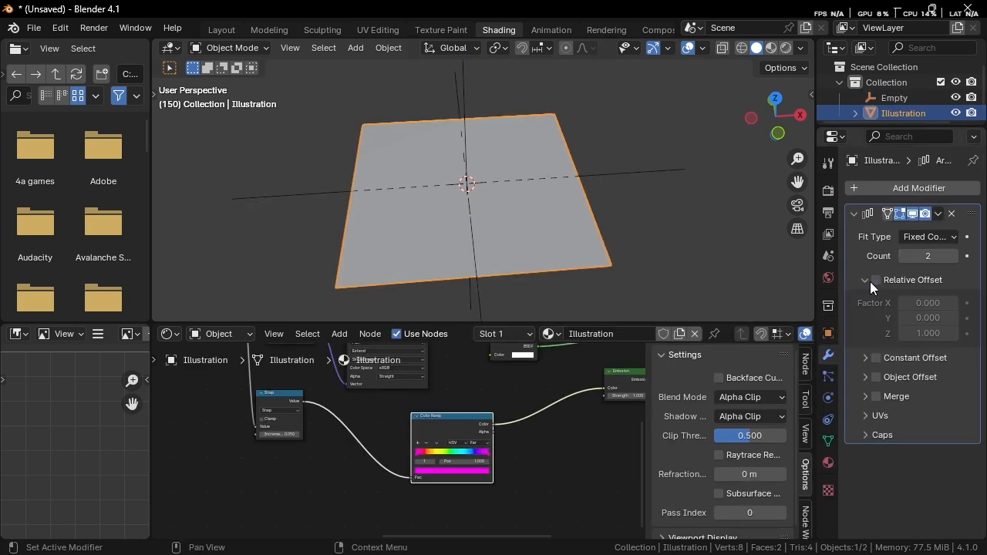
left_click(877, 377)
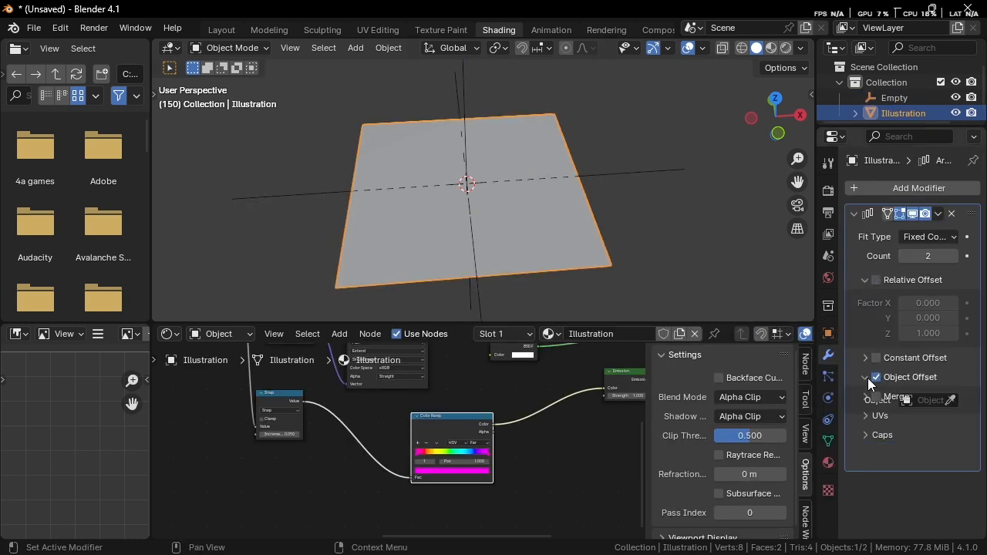
left_click(952, 400)
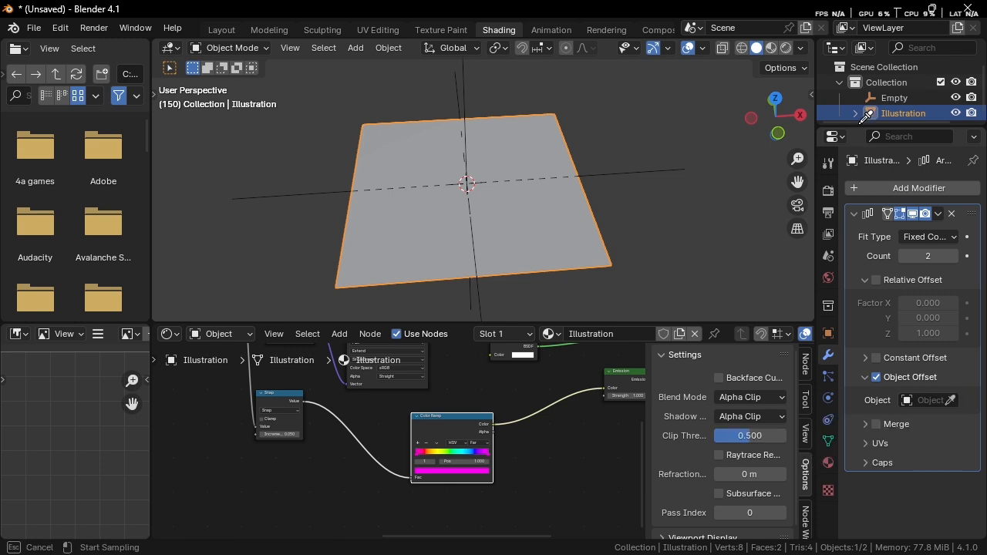
left_click(890, 98)
Select the Empty and move it down along the Z axis to about -0.027 m
middle_click_drag(724, 140, 611, 162)
left_click(627, 191)
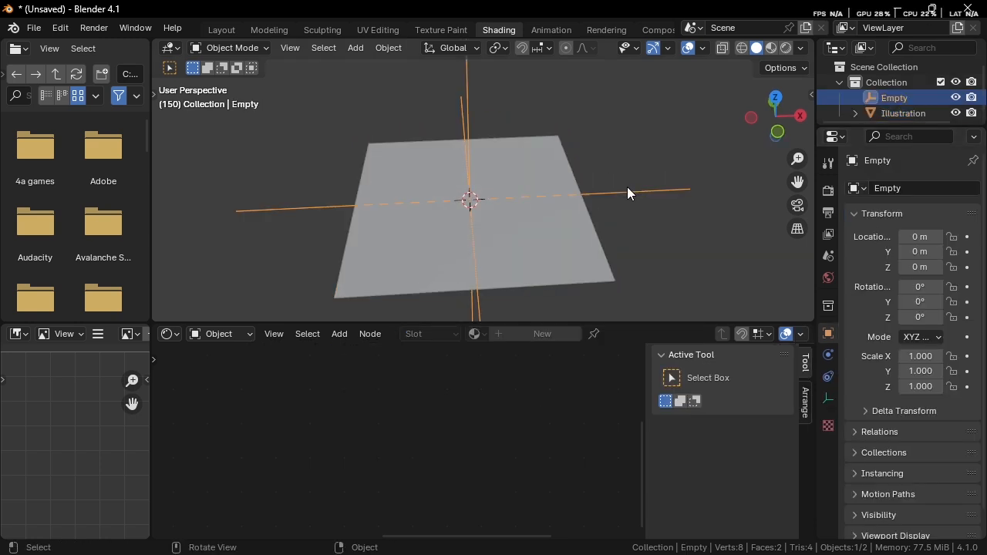
key("g")
key("z")
left_click(619, 215)
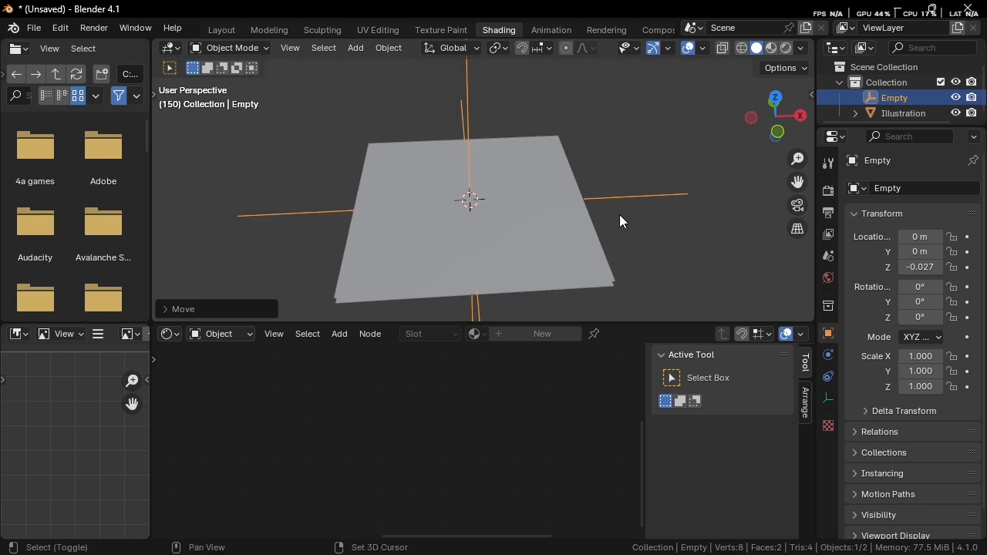
Move the Empty up along the Z axis to about -0.009 m to tighten the spacing of the array copies
middle_click_drag(619, 215, 626, 164)
key("g")
key("z")
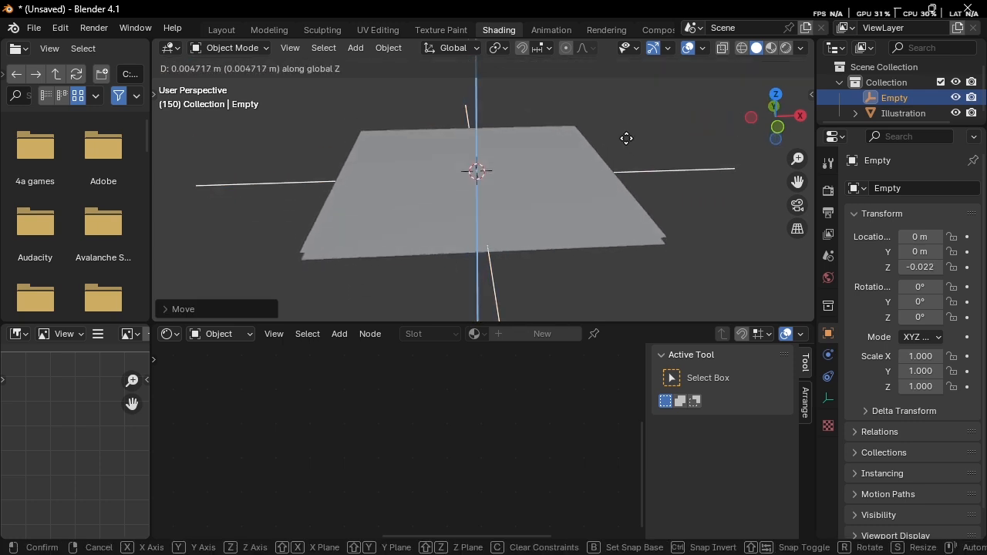
left_click(630, 113)
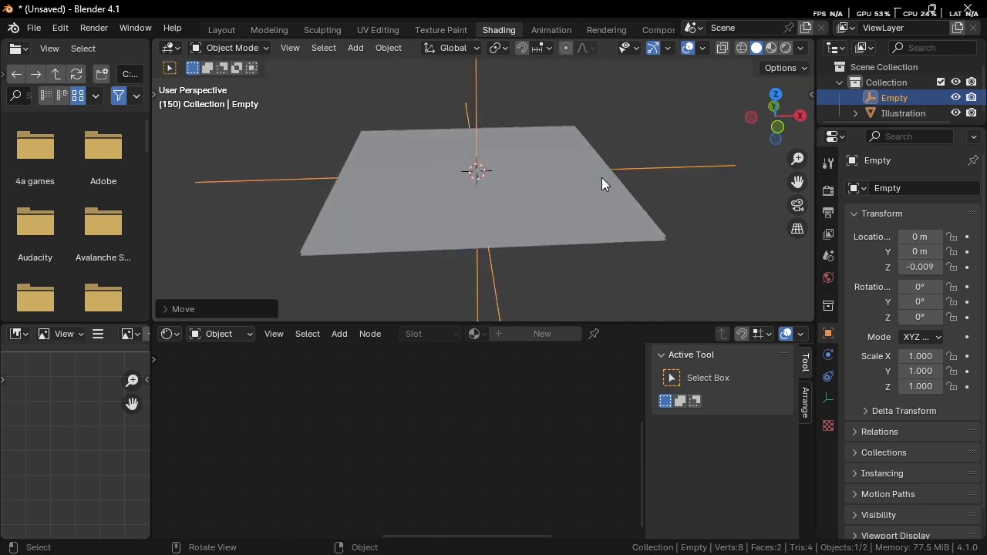
Select the text plane, switch the viewport to Rendered shading, and set the Array modifier's count to 41
left_click(601, 178)
key("z")
left_click(637, 135)
middle_click_drag(638, 135, 628, 315)
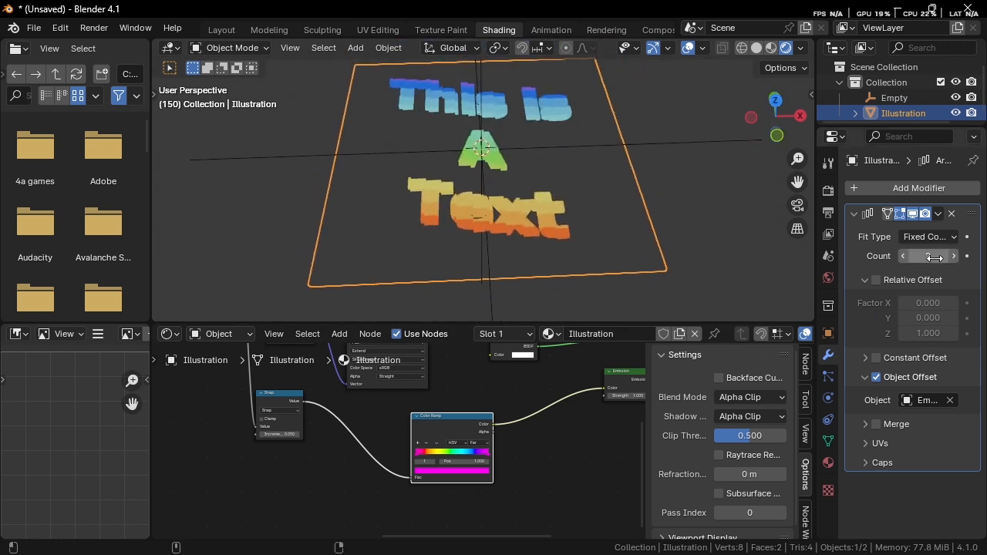
left_click_drag(935, 257, 965, 256)
middle_click_drag(694, 240, 612, 196)
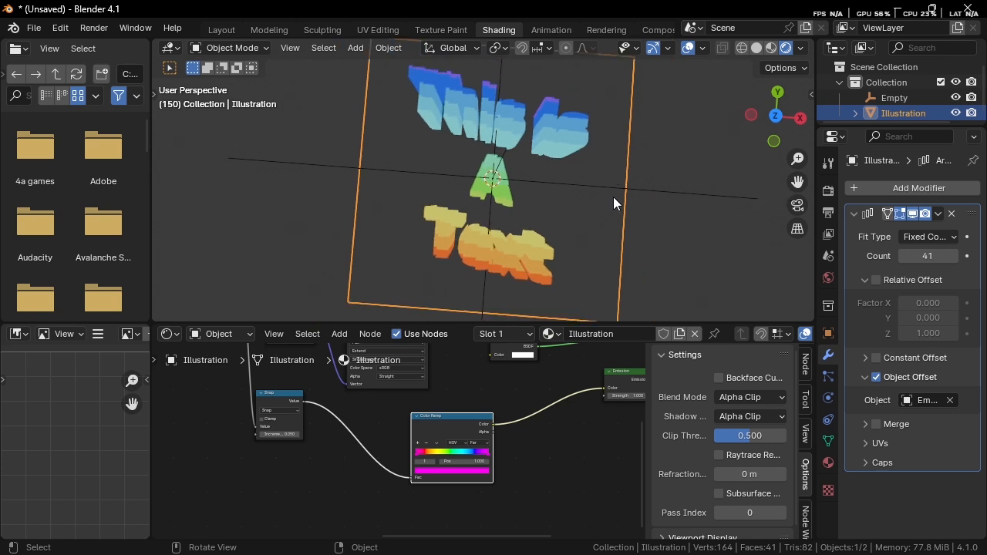
Select the Empty, move it along the Y axis to about -0.003 m, and scale it uniformly to about 0.990
left_click(663, 175)
key("g")
key("y")
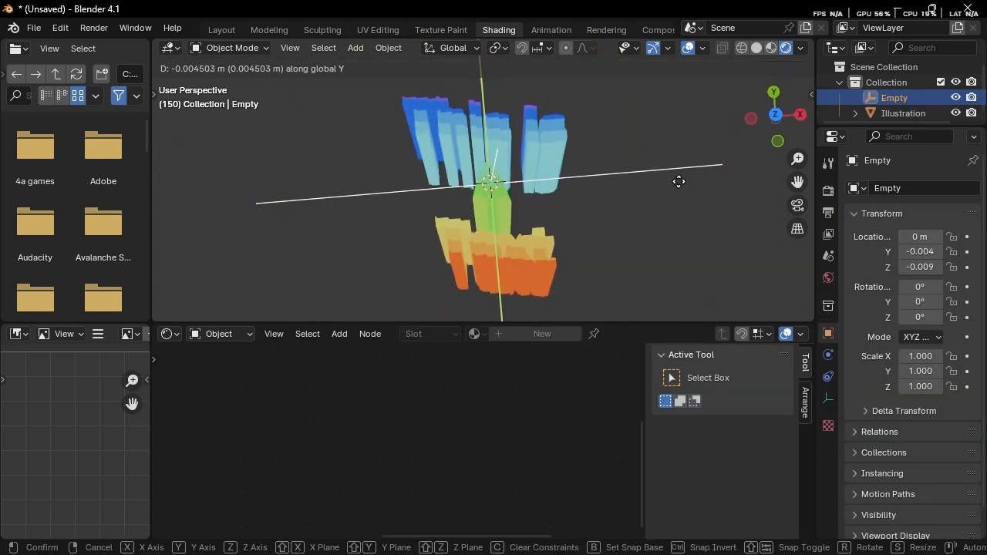
left_click(672, 178)
key("s")
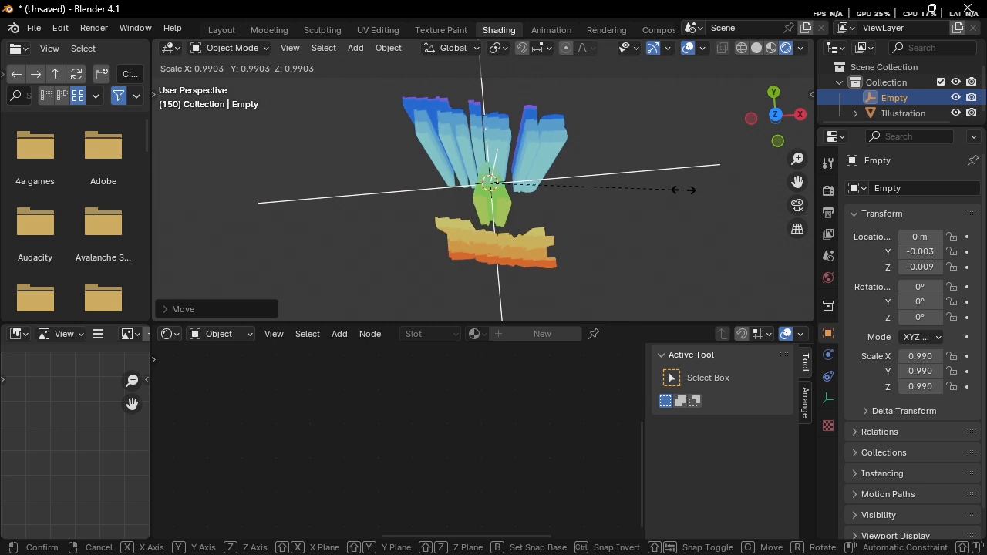
left_click(683, 189)
Move the Empty along the Y axis to about -0.008 m and play the animation in top view
middle_click_drag(683, 189, 673, 205)
key("g")
key("y")
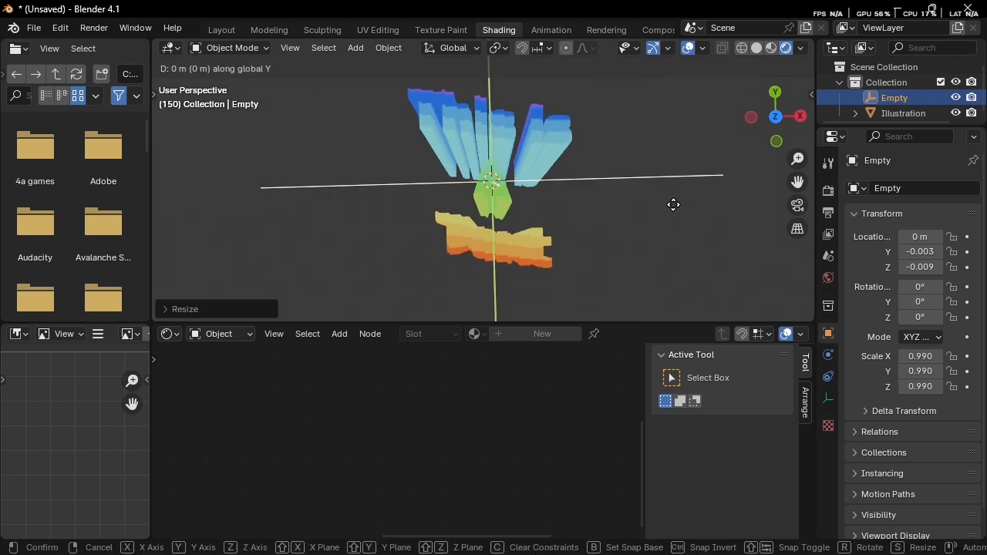
left_click(675, 216)
key("space")
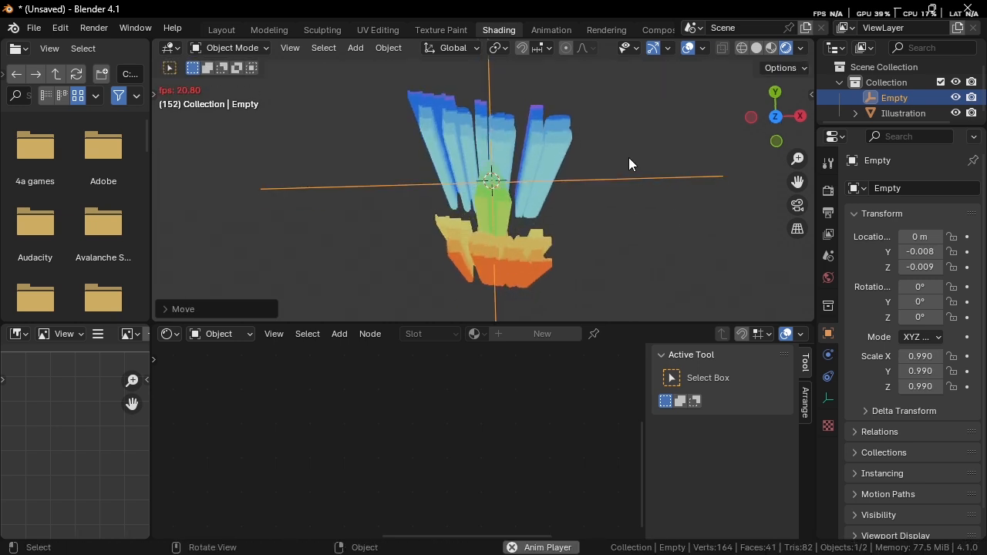
left_click(774, 117)
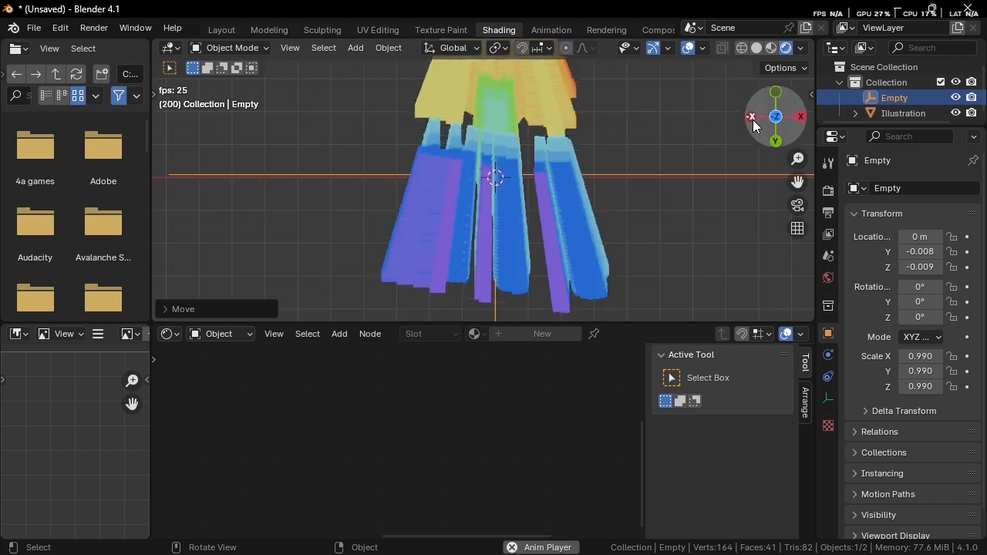
left_click(773, 118)
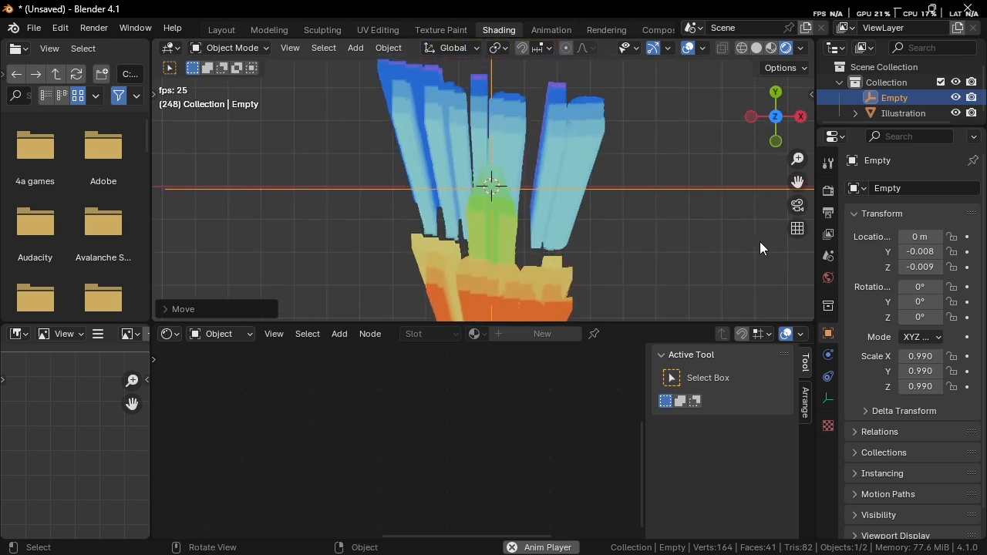
Scale the Empty uniformly to about 0.983 and adjust its Y location to about -0.004 m
key("g")
key("y")
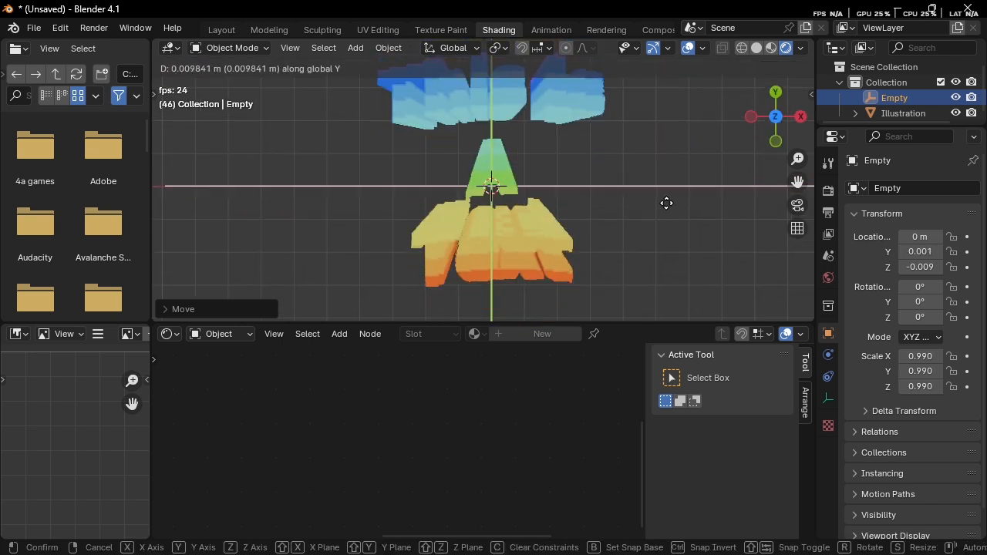
left_click(699, 215)
key("s")
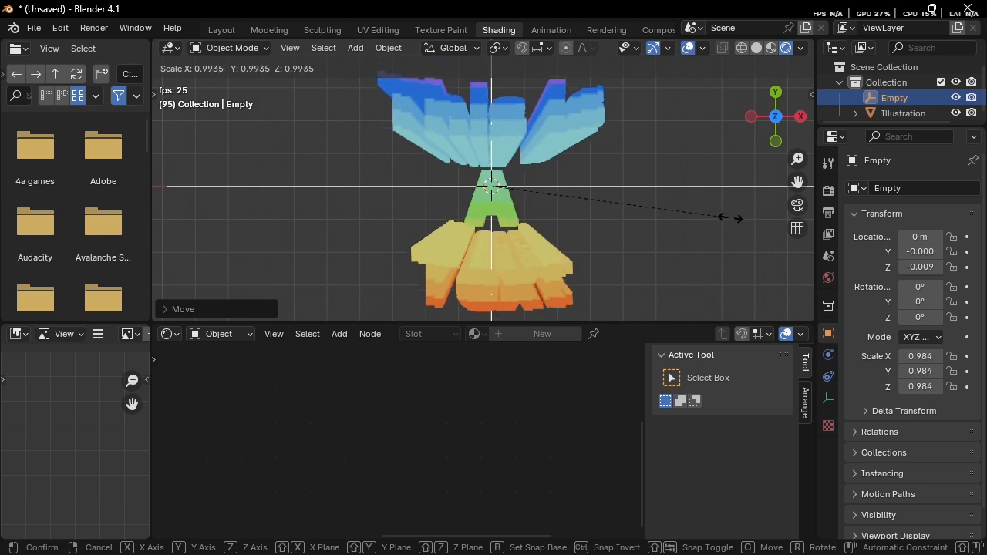
left_click(725, 220)
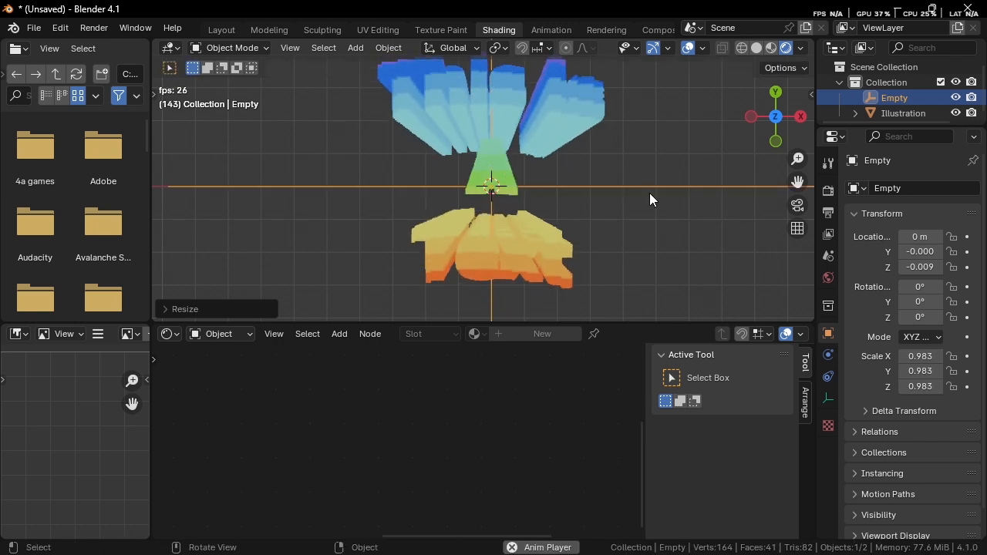
key("g")
key("y")
left_click(648, 204)
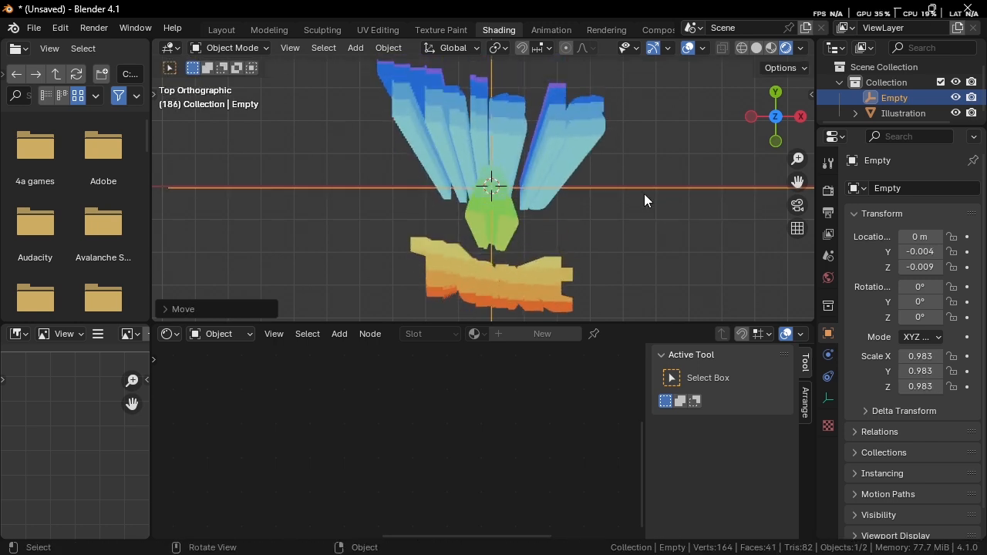
Select the text plane and preview the Illustration.png image texture node's output in the viewport
left_click(522, 161)
scroll(481, 378, "down", 4)
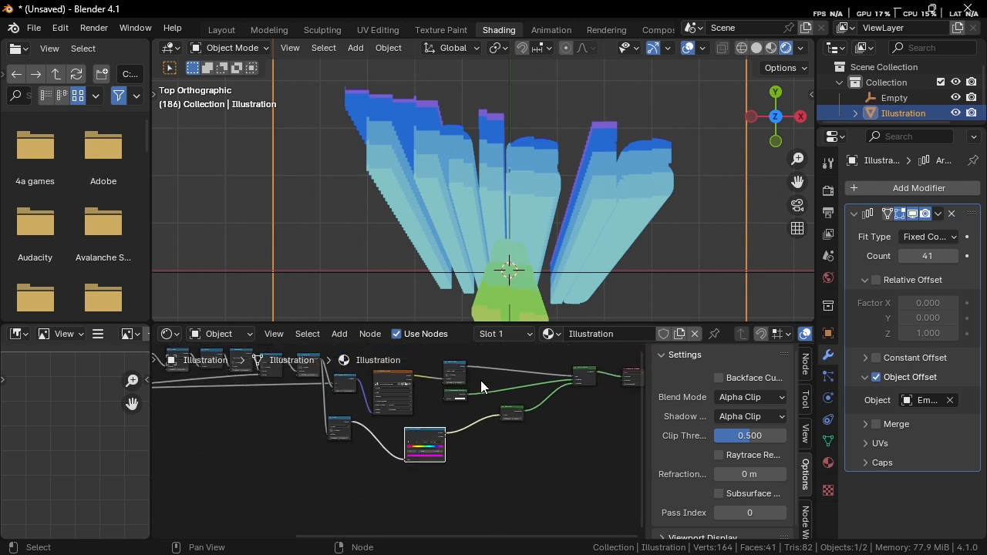
scroll(463, 408, "up", 2)
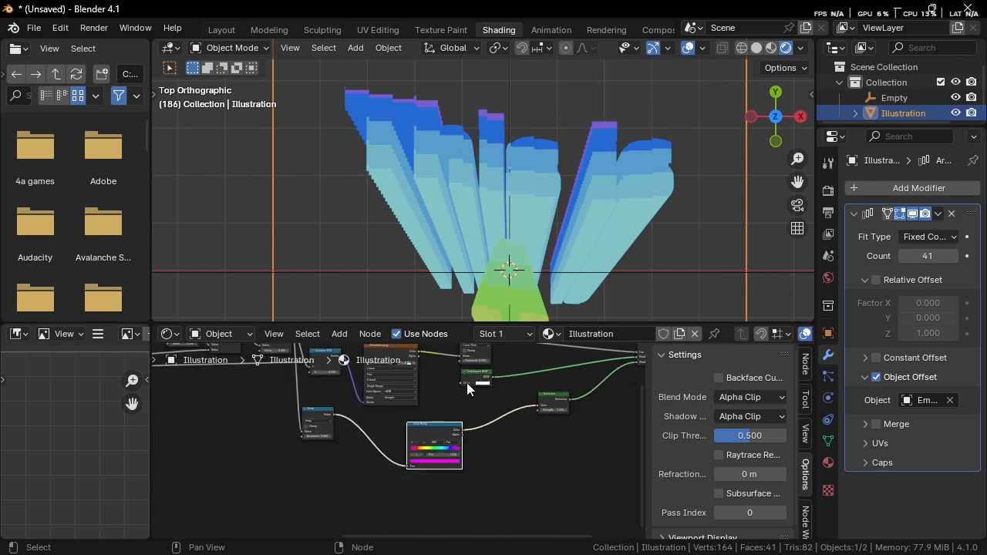
scroll(446, 457, "up", 1)
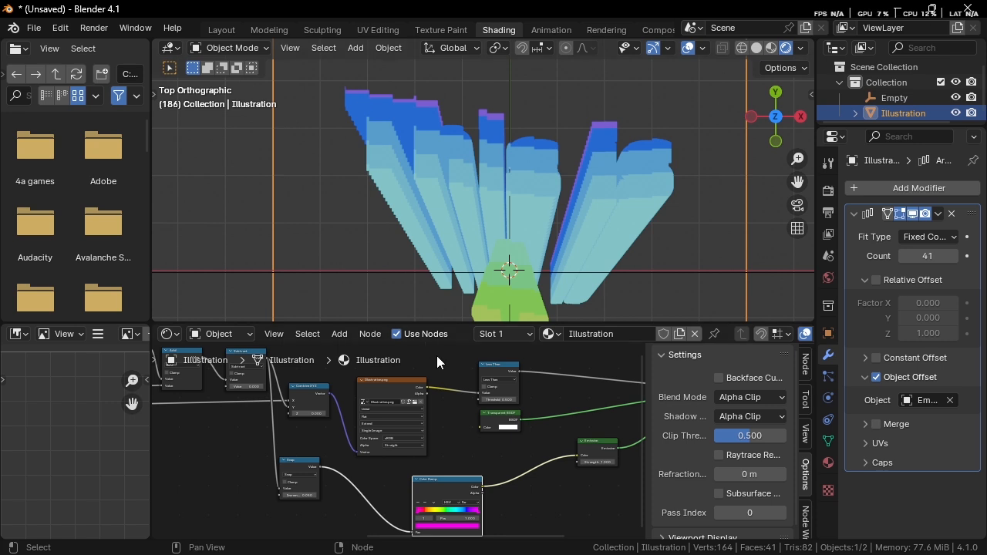
scroll(437, 355, "up", 3)
left_click(378, 392, "ctrl+shift")
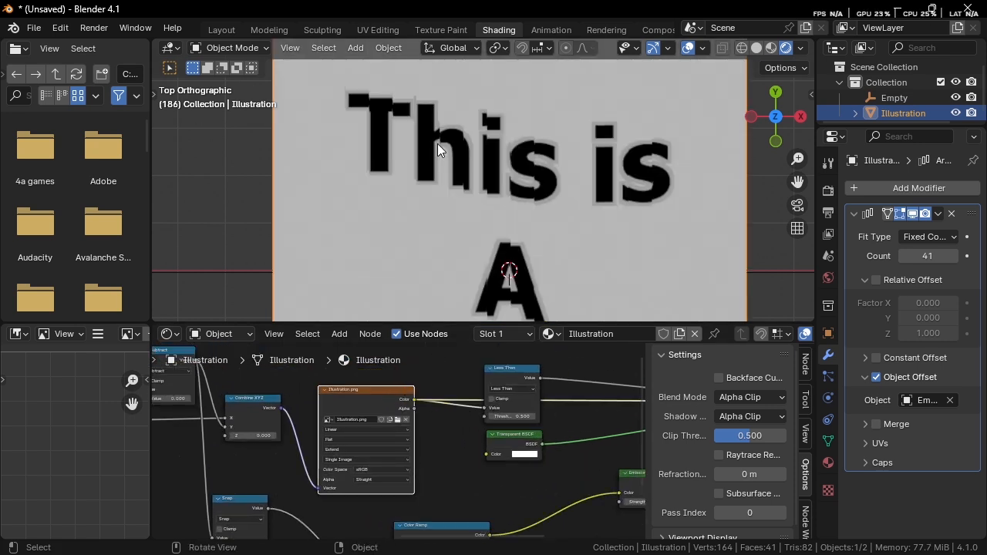
Insert a Mix Color node on the link between the rainbow Color Ramp and the Emission node
middle_click_drag(443, 397, 384, 363)
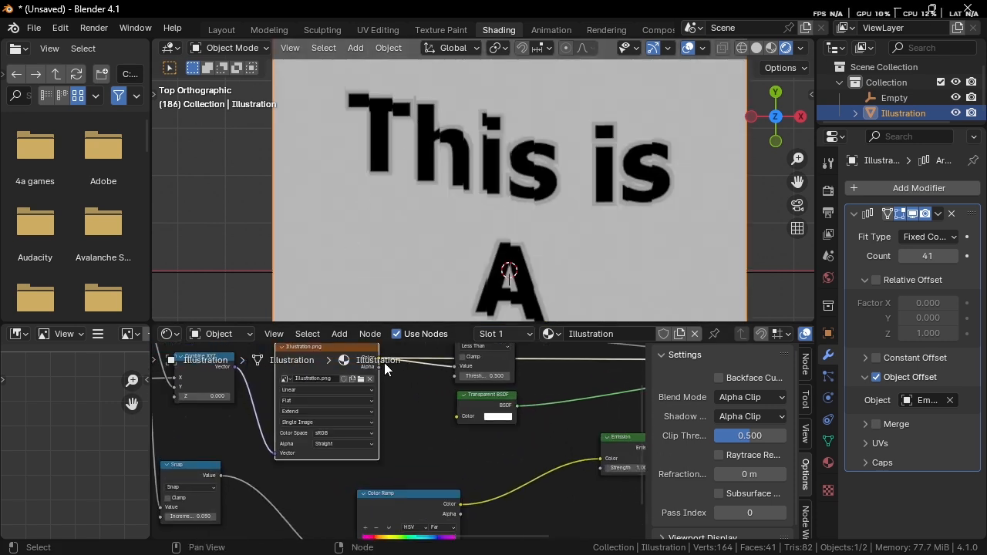
scroll(427, 405, "down", 2)
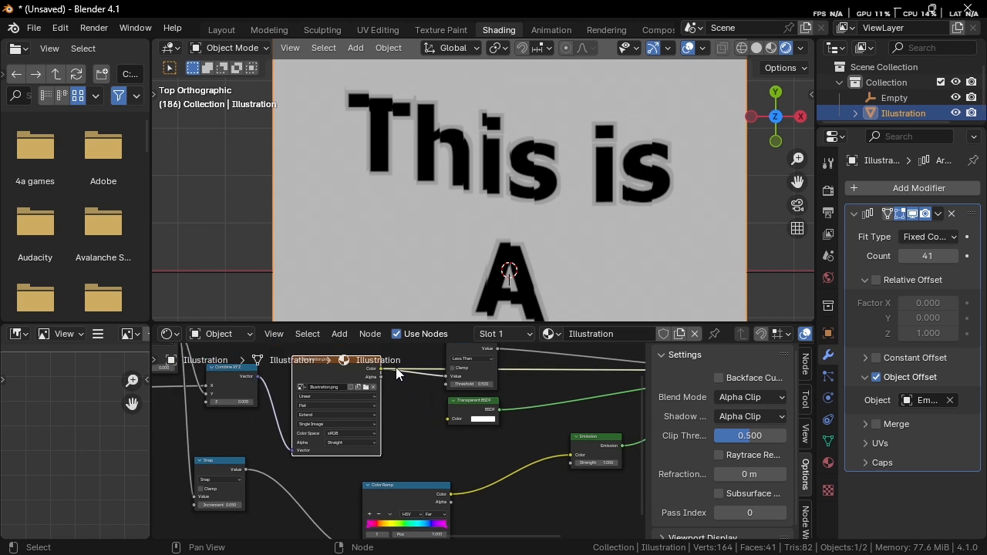
scroll(441, 418, "down", 1)
middle_click_drag(441, 418, 423, 380)
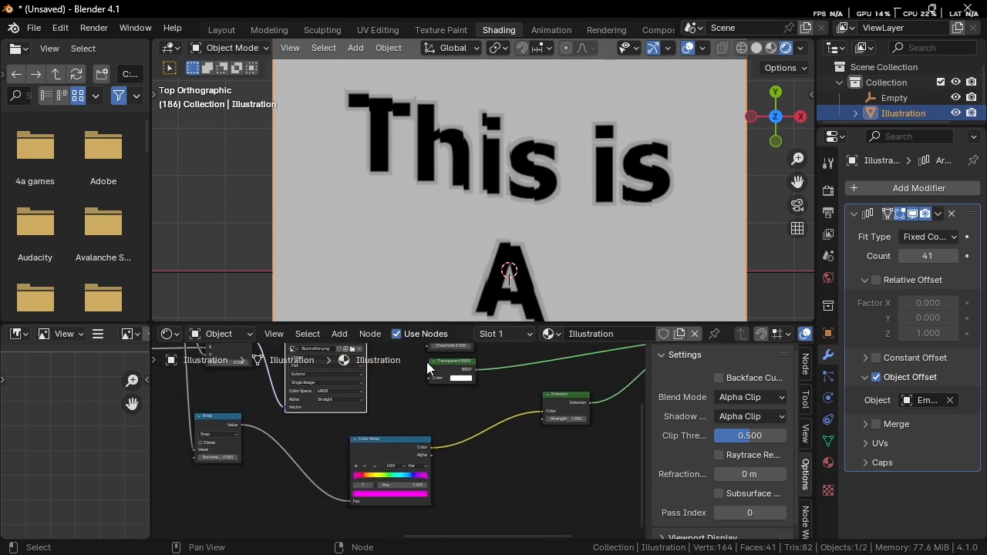
scroll(423, 386, "up", 1)
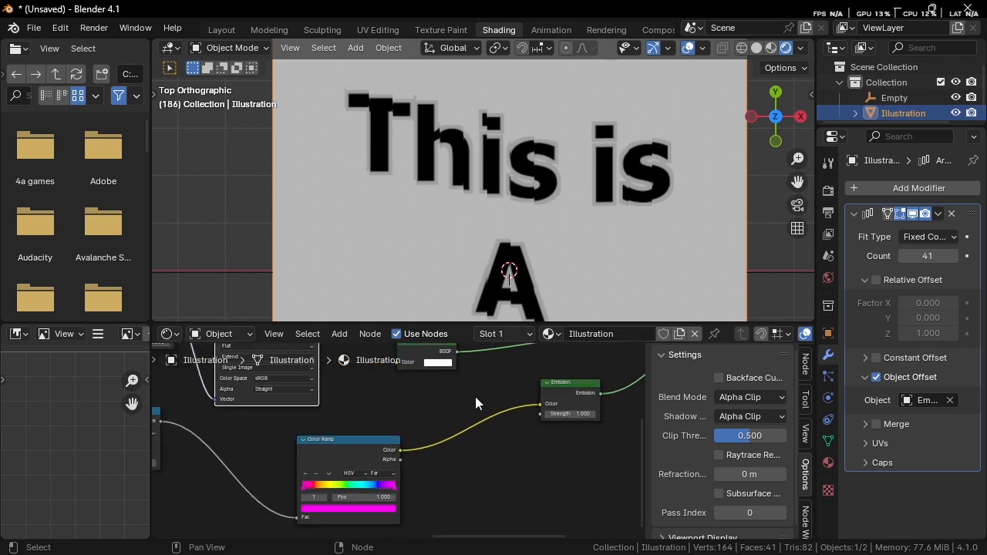
middle_click_drag(475, 401, 493, 414)
key("shift+a")
type("mi")
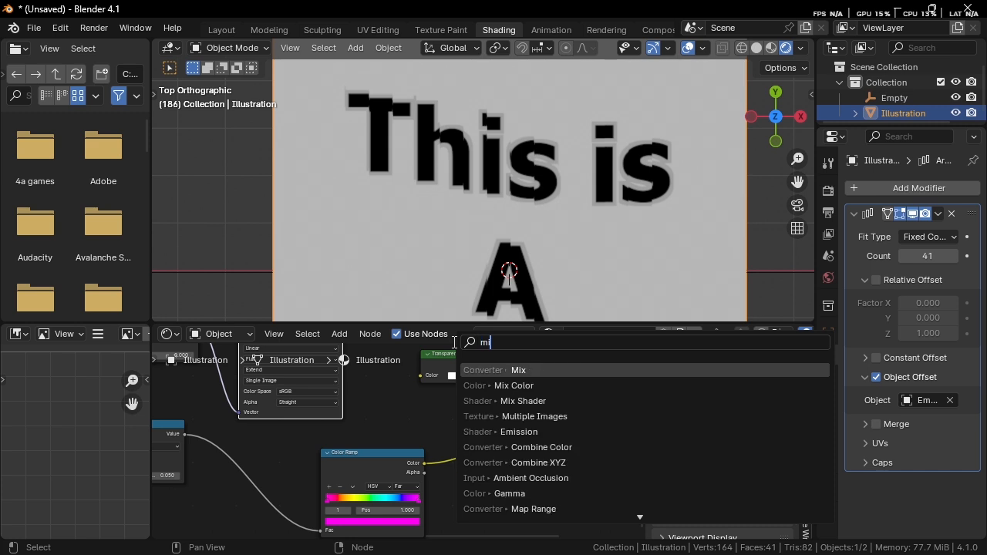
type("x co")
key("Return")
left_click(469, 389)
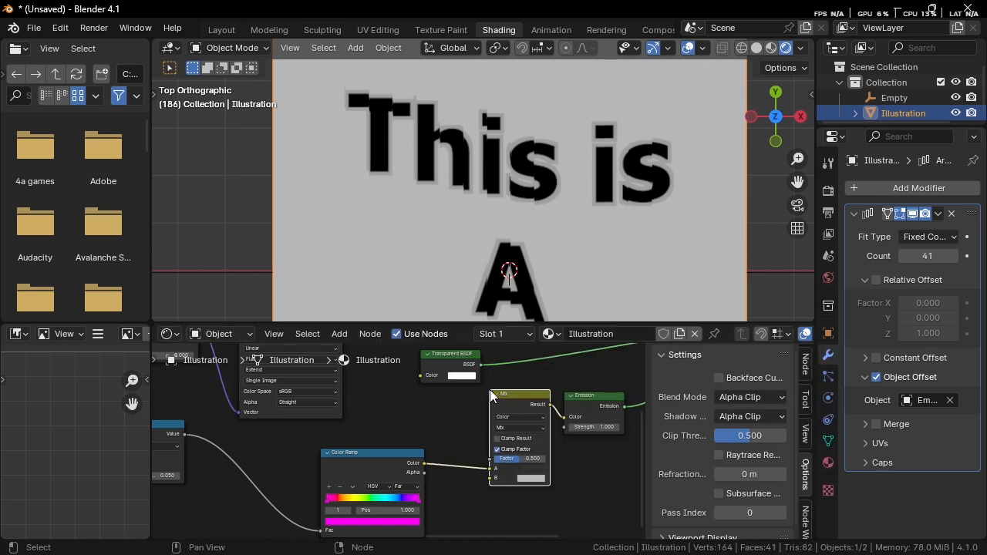
Connect the image texture's Color output to the Mix node's Factor and preview the Mix result
middle_click_drag(373, 352, 357, 411)
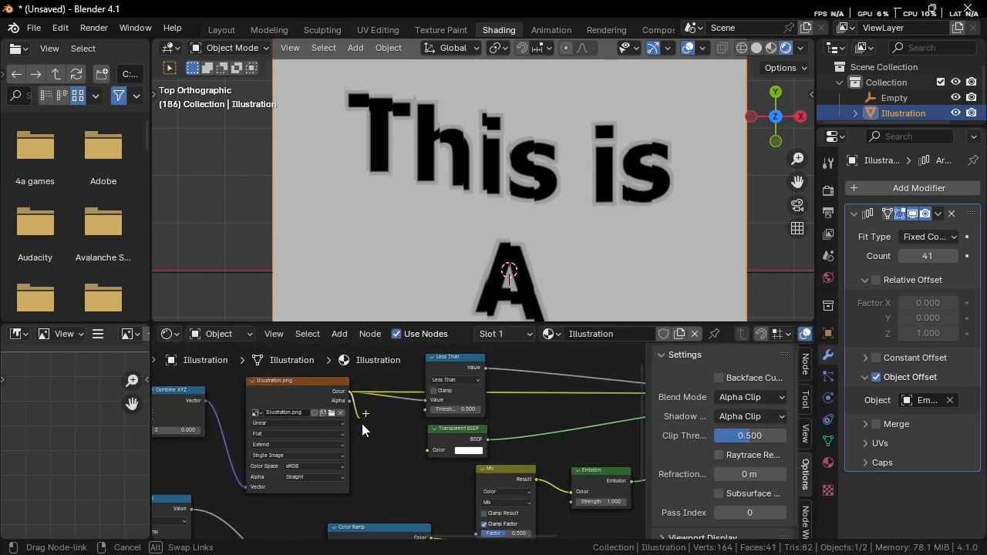
left_click_drag(363, 424, 478, 495)
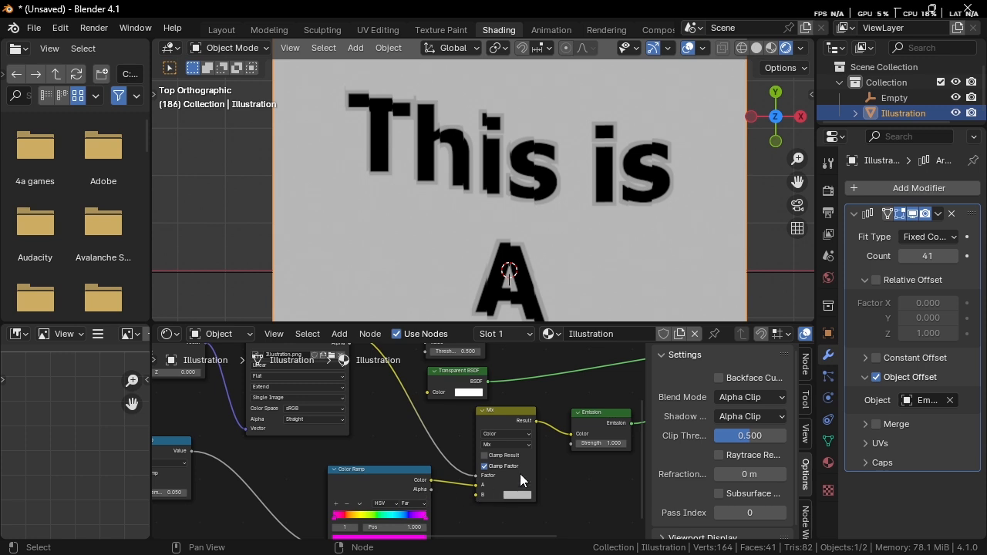
left_click(524, 455, "ctrl+shift")
middle_click_drag(542, 427, 540, 414)
Move the rainbow Color Ramp down and insert a second Color Ramp between the image texture and the Mix node's Factor
left_click_drag(387, 456, 383, 502)
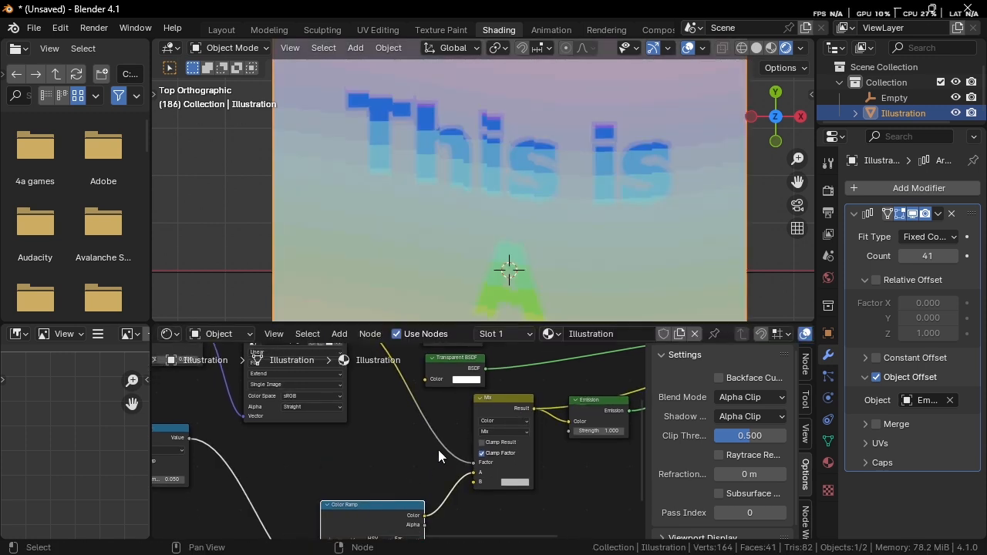
key("shift+a")
left_click(382, 340)
type("co")
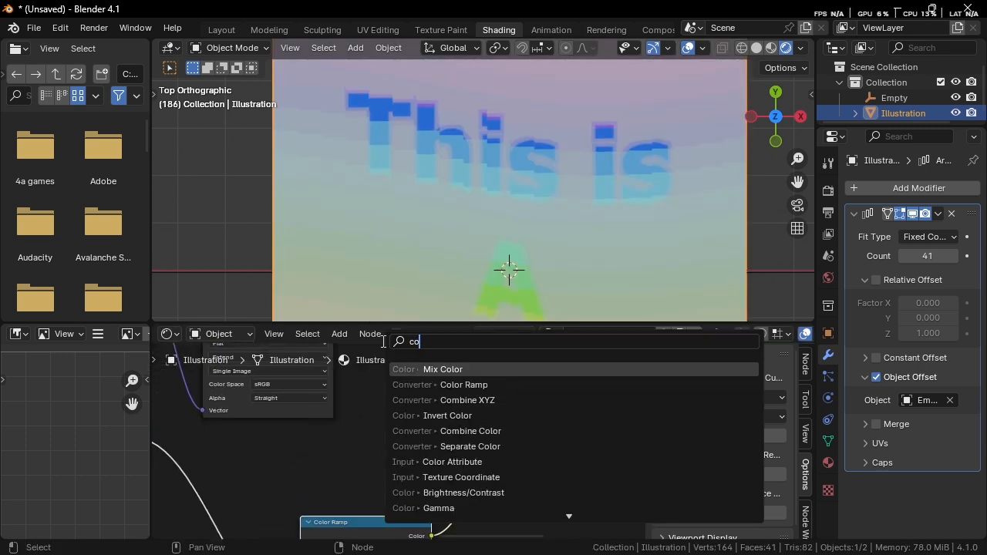
type("lorr")
key("Return")
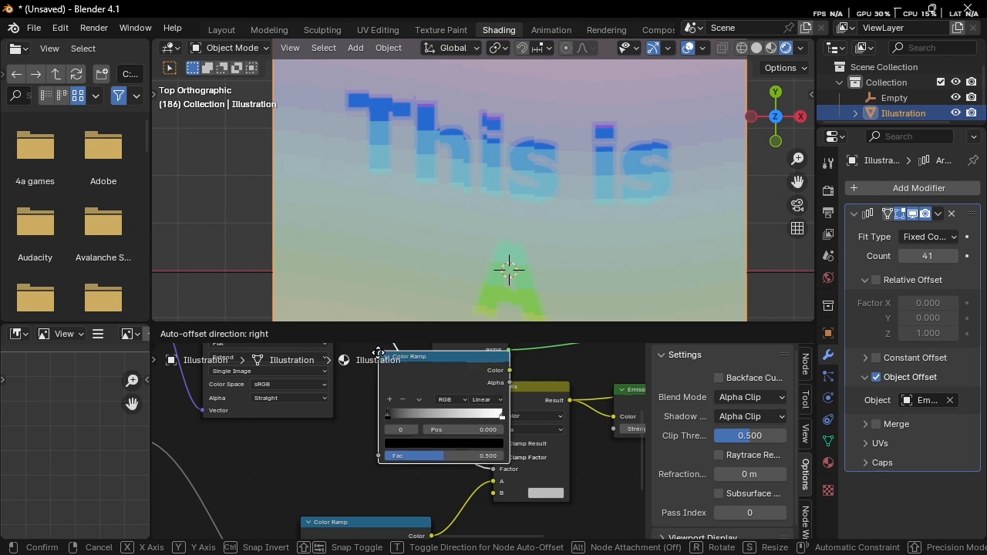
left_click(378, 378)
Set the second Color Ramp's white stop to about 0.455 and preview the ramp's output
scroll(453, 164, "up", 1)
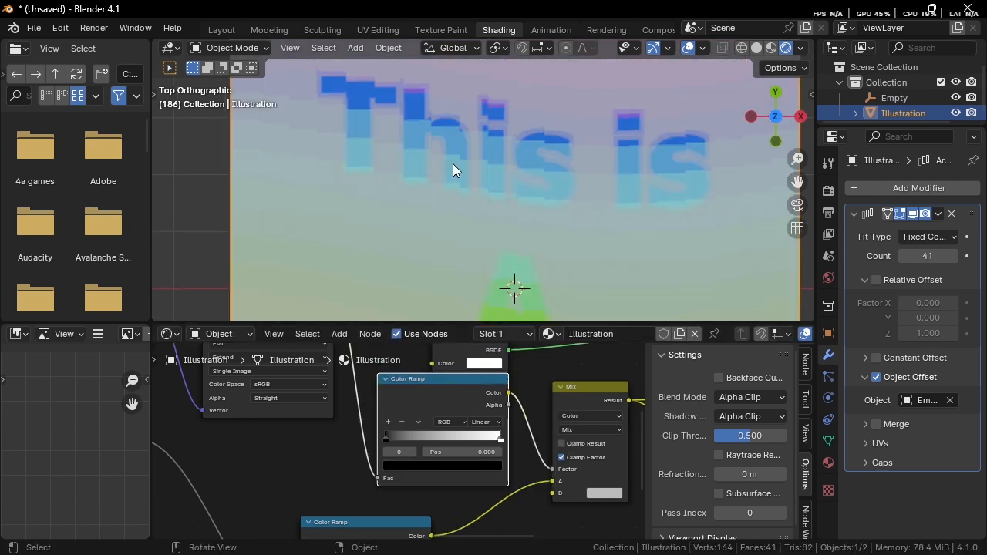
scroll(420, 134, "up", 4)
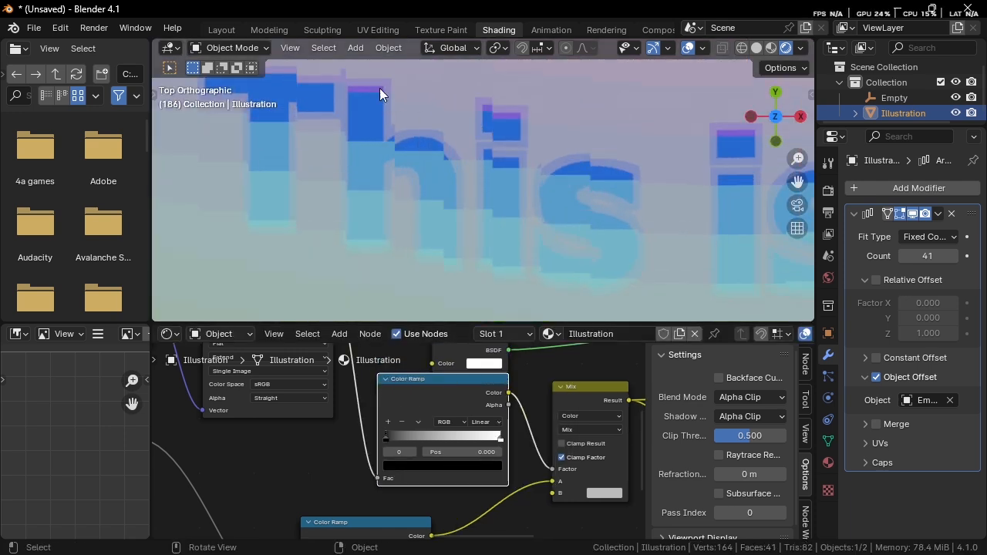
scroll(393, 430, "up", 2)
mouse_move(388, 434)
left_mouse_down()
mouse_move(452, 437)
mouse_move(388, 434)
left_mouse_up()
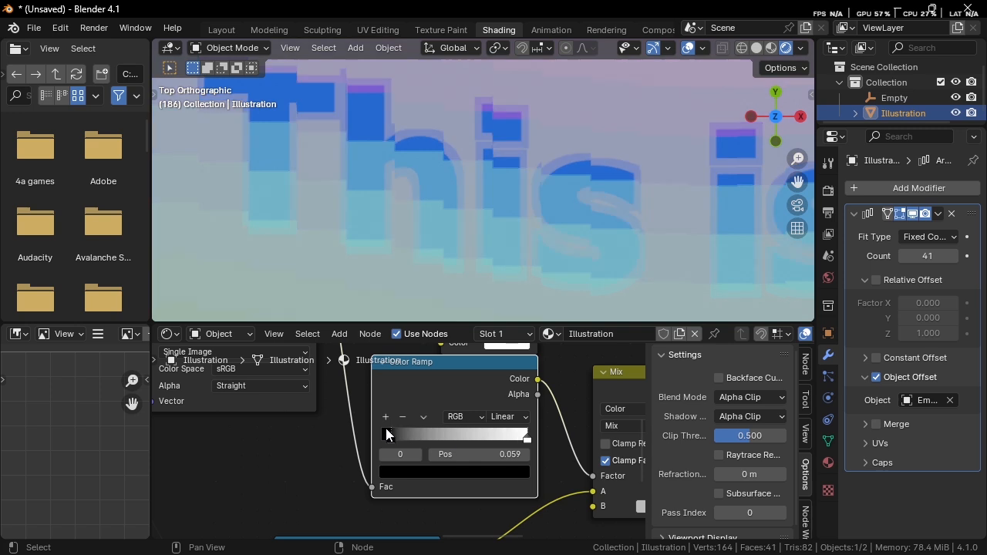
left_click_drag(527, 438, 449, 437)
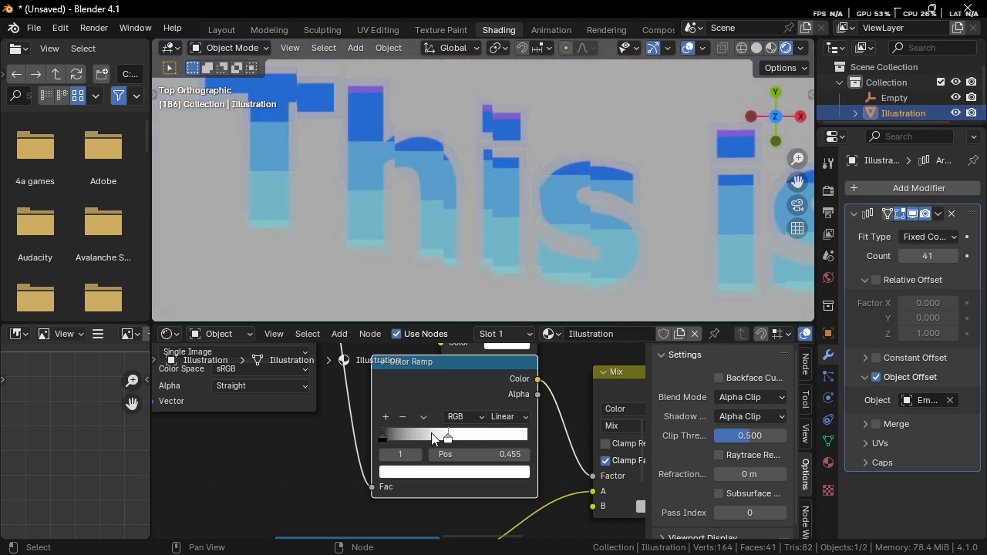
left_click(448, 393, "ctrl+shift")
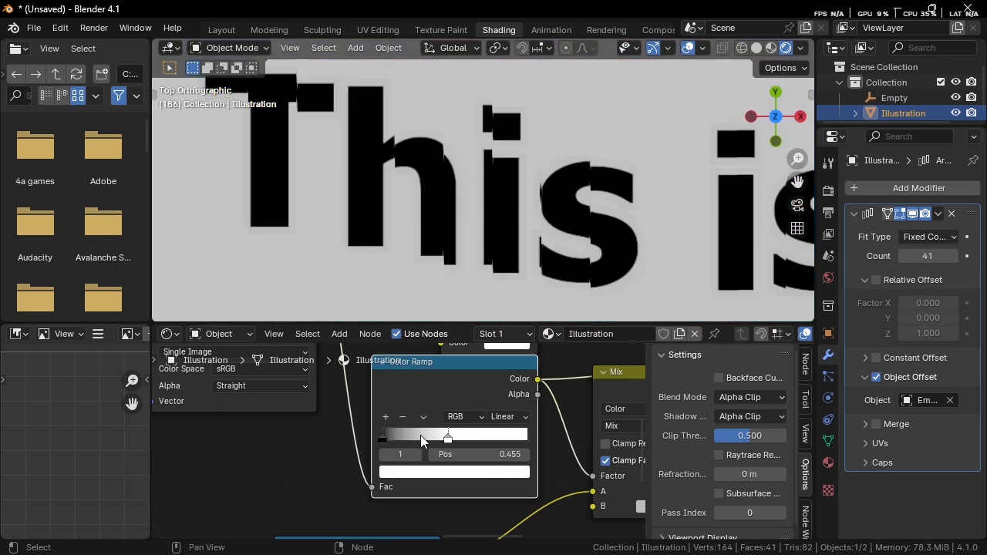
Set the second Color Ramp's white stop to about 0.141 and preview the Mix node's result
left_click_drag(449, 438, 402, 442)
scroll(404, 444, "down", 1)
middle_click_drag(498, 434, 375, 430)
left_click(517, 407, "ctrl+shift")
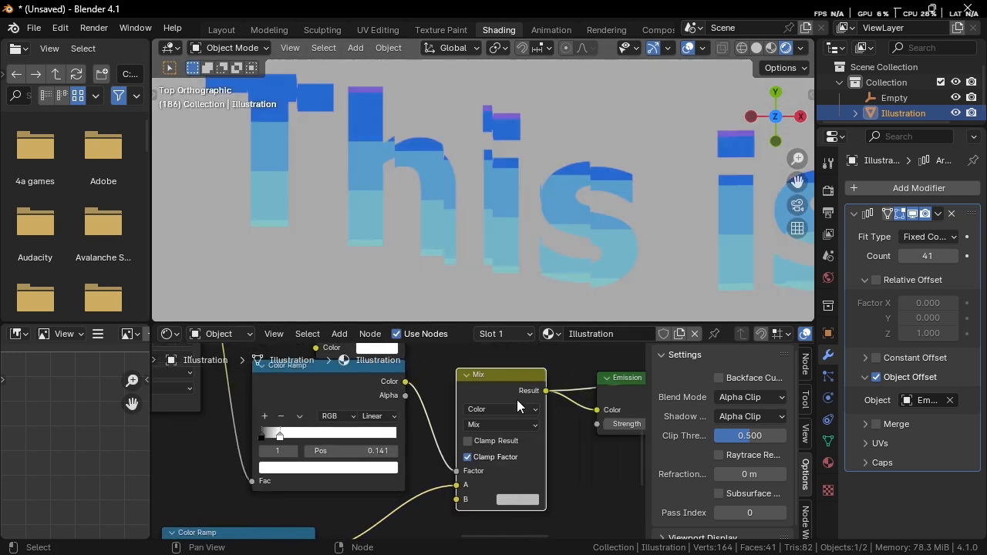
Set the Mix node's B colour to black by lowering its value to 0
scroll(509, 309, "down", 3)
left_click(517, 499)
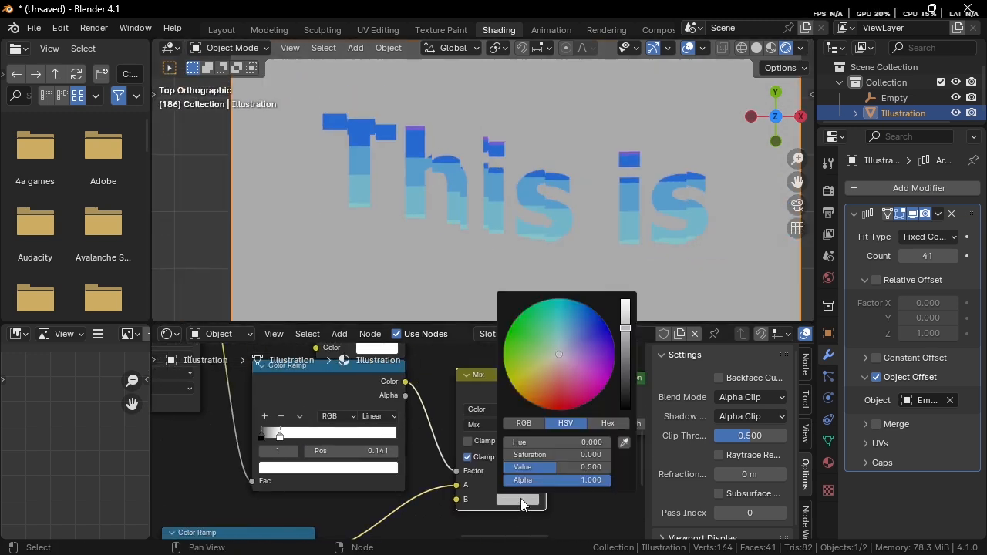
left_click(565, 365)
left_click(564, 382)
left_click_drag(626, 342, 626, 408)
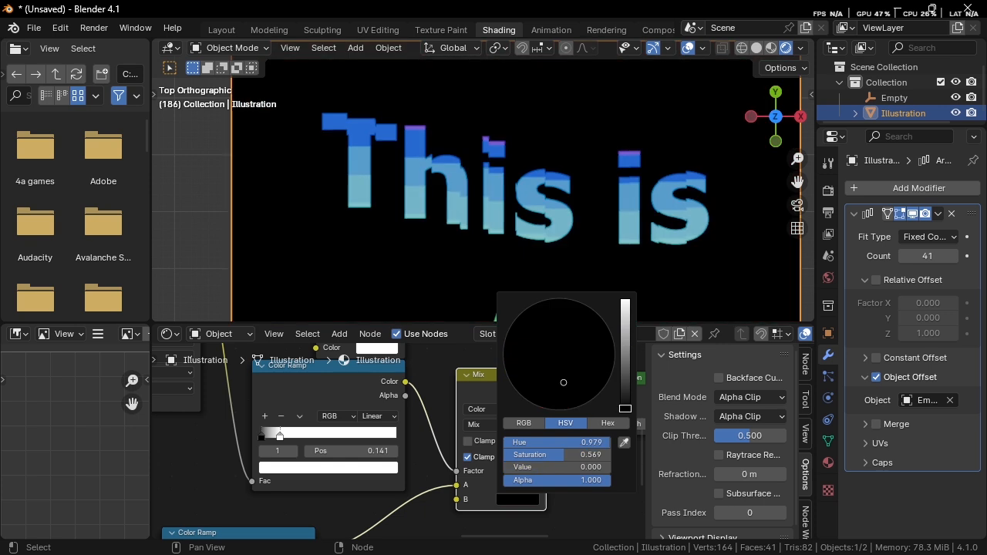
Reconnect the Mix Shader to the Material Output's Surface and inspect the stacked text's dark edges
scroll(470, 382, "down", 4)
scroll(433, 422, "down", 1)
middle_click_drag(434, 421, 297, 447)
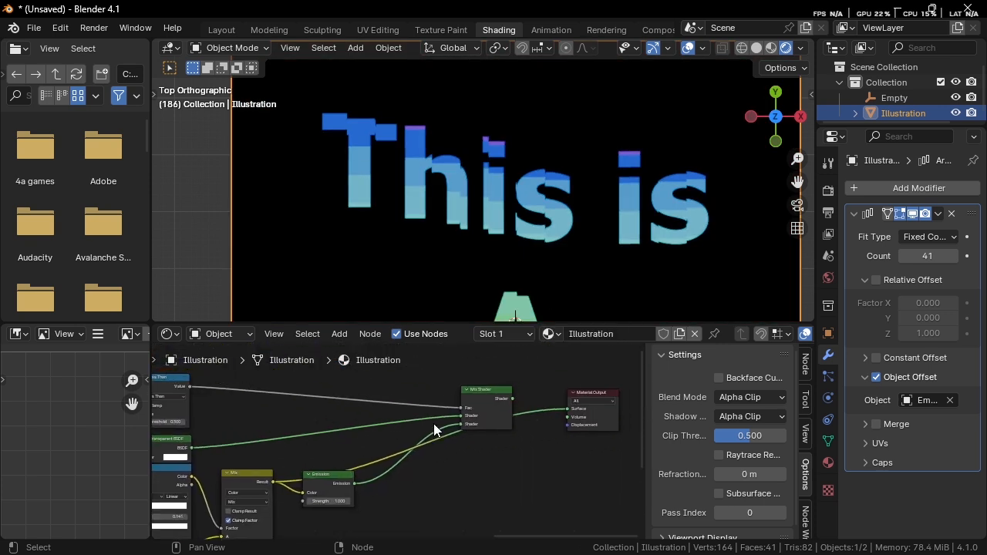
middle_click_drag(424, 459, 548, 396)
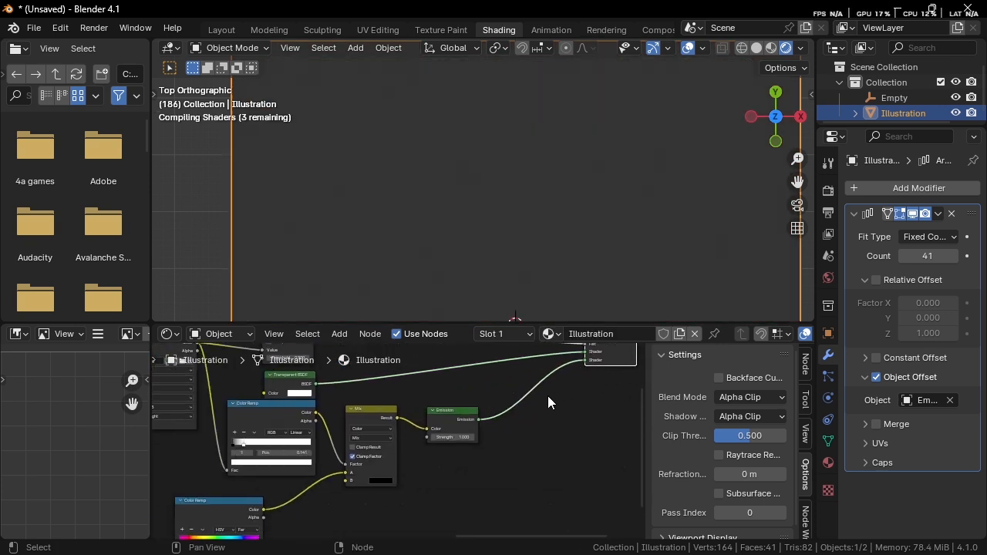
scroll(509, 231, "down", 1)
scroll(523, 207, "up", 5)
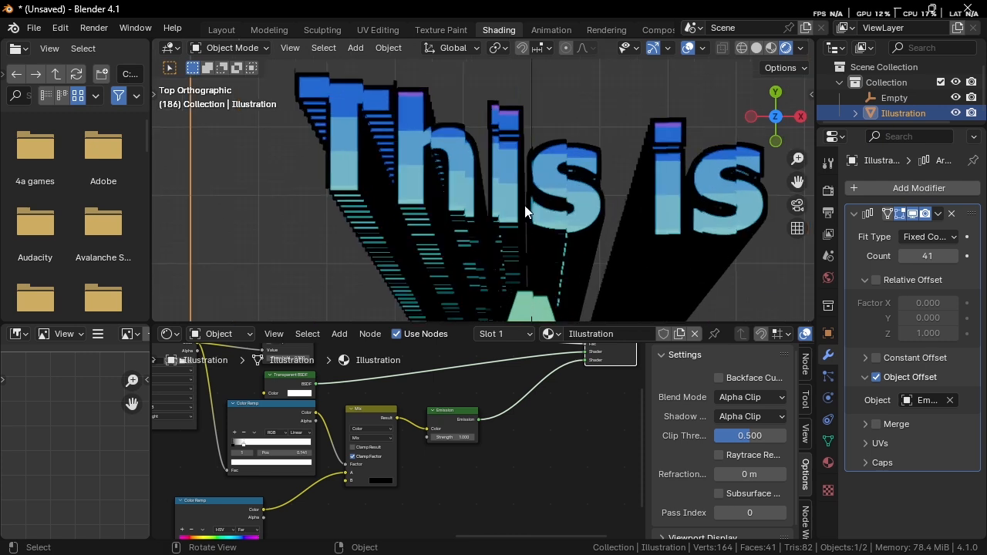
scroll(494, 463, "up", 3)
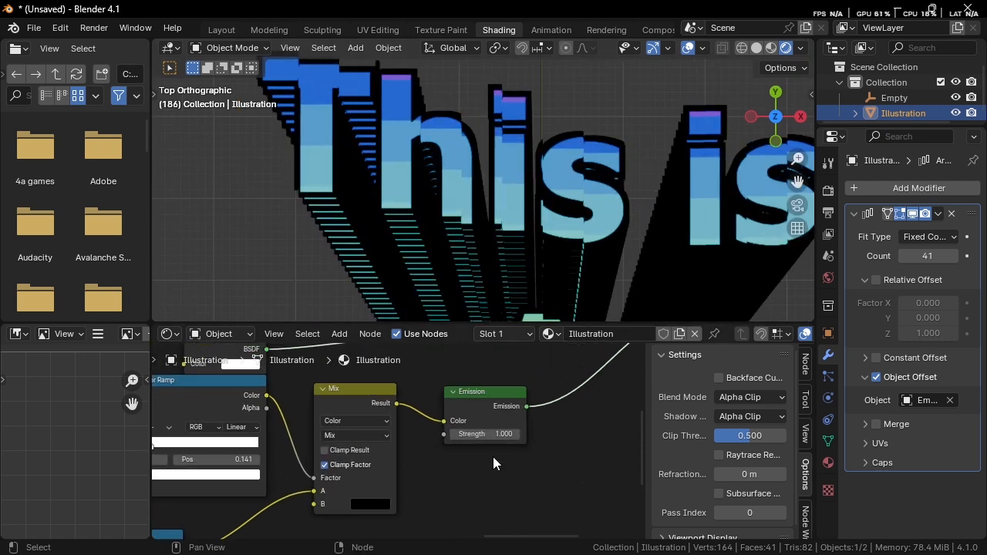
Set the Mix node's B colour value to 0 and the second Color Ramp's white stop to about 0.100
left_click(370, 502)
mouse_move(469, 421)
left_mouse_down()
mouse_move(470, 324)
mouse_move(479, 429)
left_mouse_up()
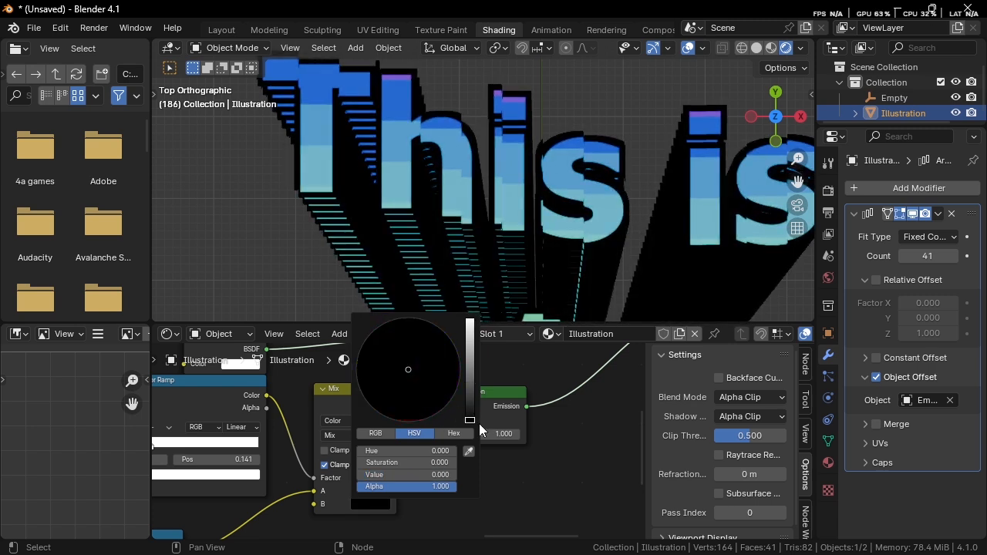
key("KP_Decimal")
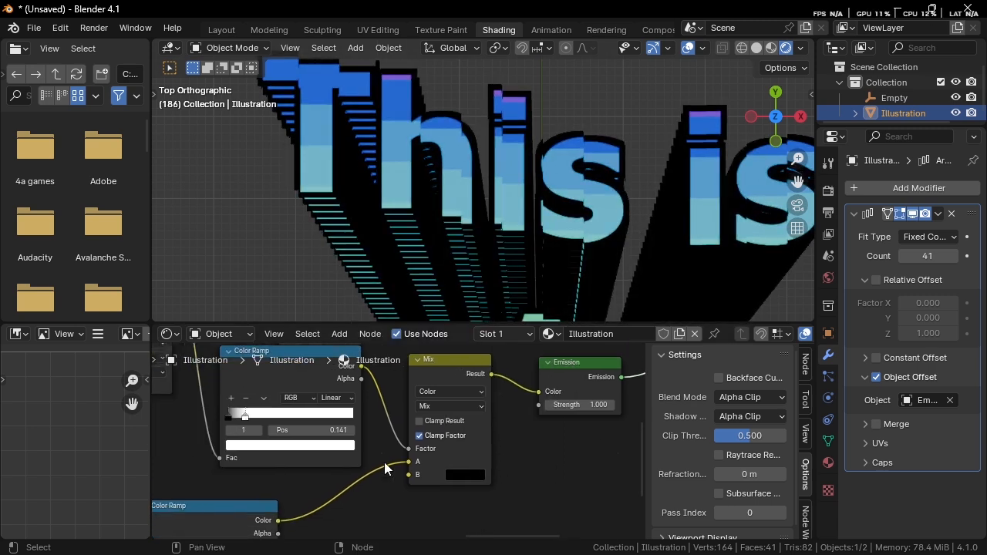
left_click_drag(313, 434, 298, 439)
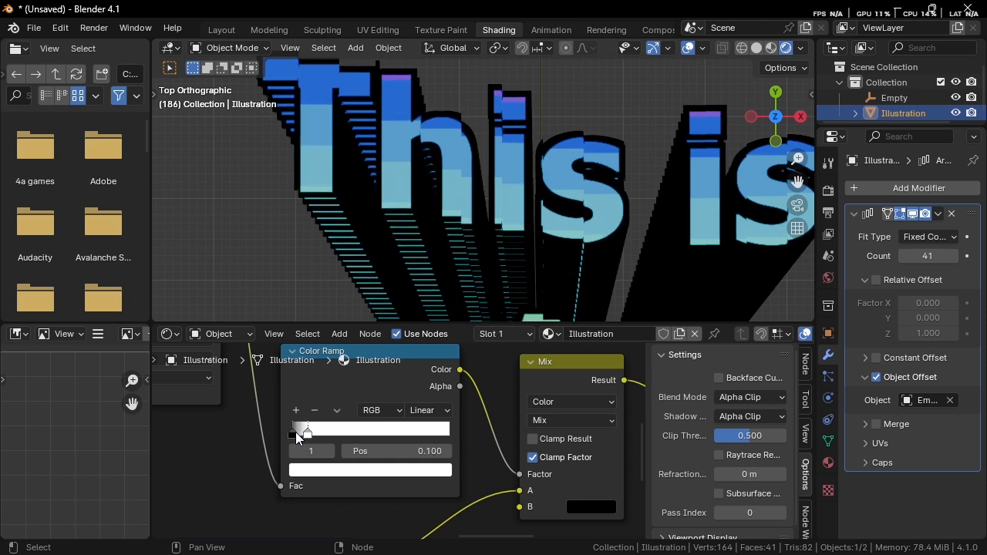
scroll(395, 232, "down", 6)
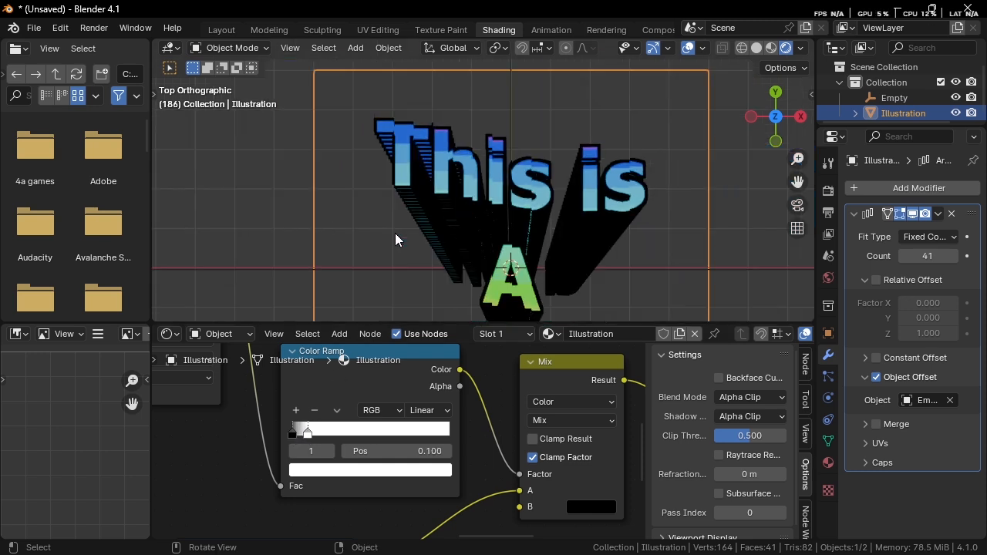
scroll(432, 239, "up", 2)
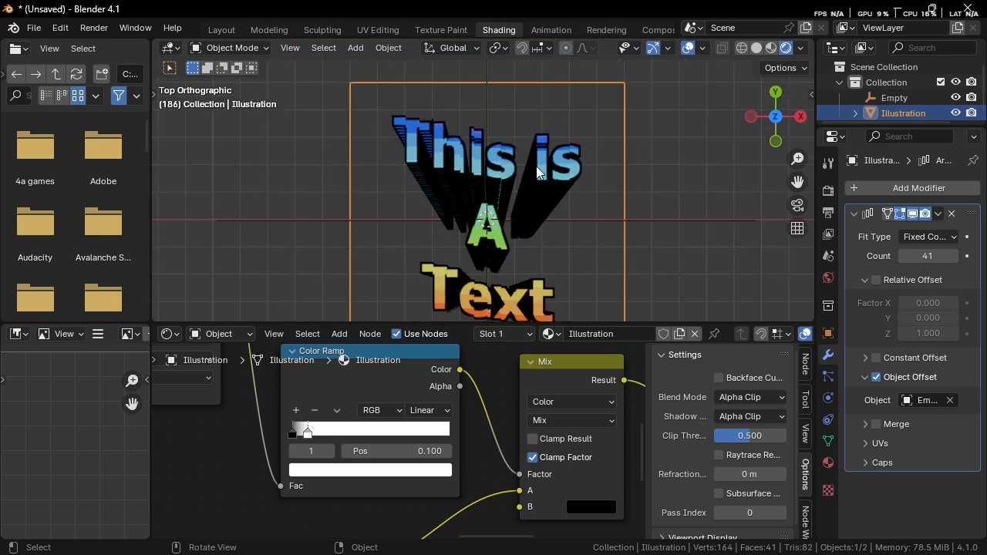
key("g")
key("y")
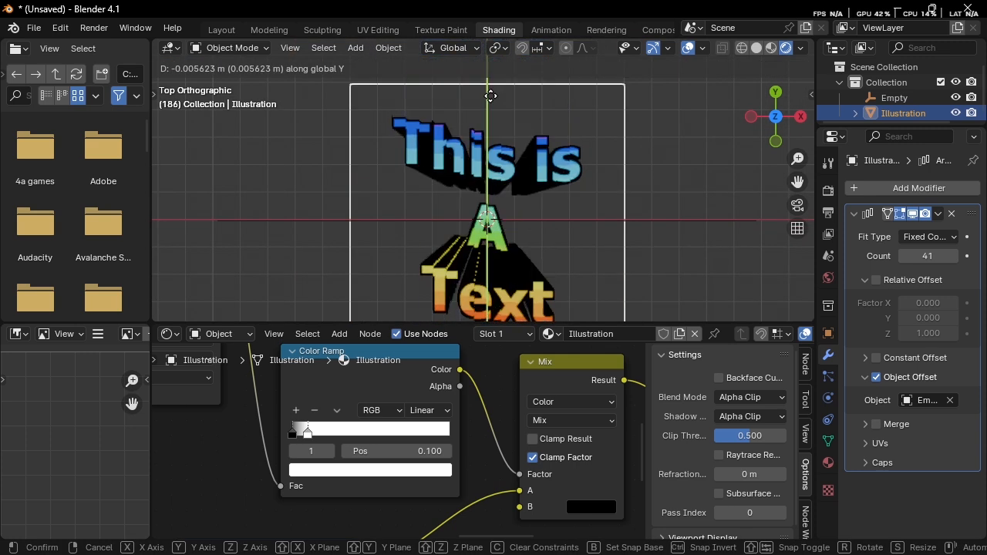
left_click(491, 91)
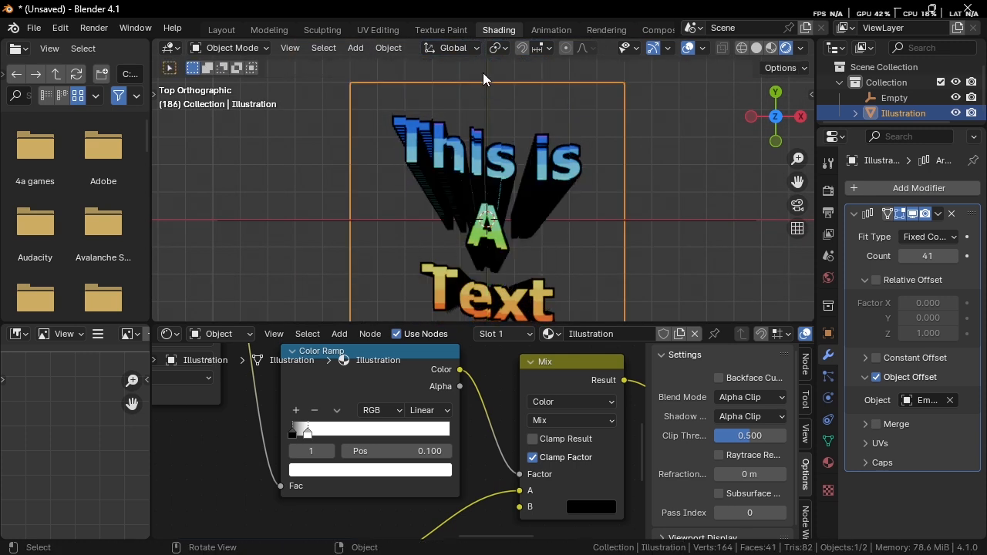
Move the Empty along X to about -0.028 m and scale it uniformly to about 0.940
left_click(895, 98)
key("g")
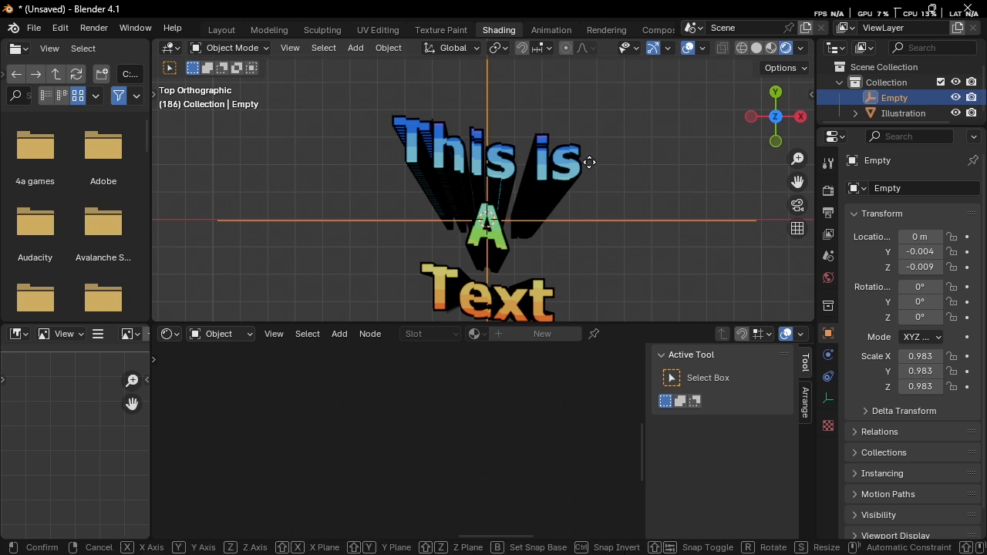
key("x")
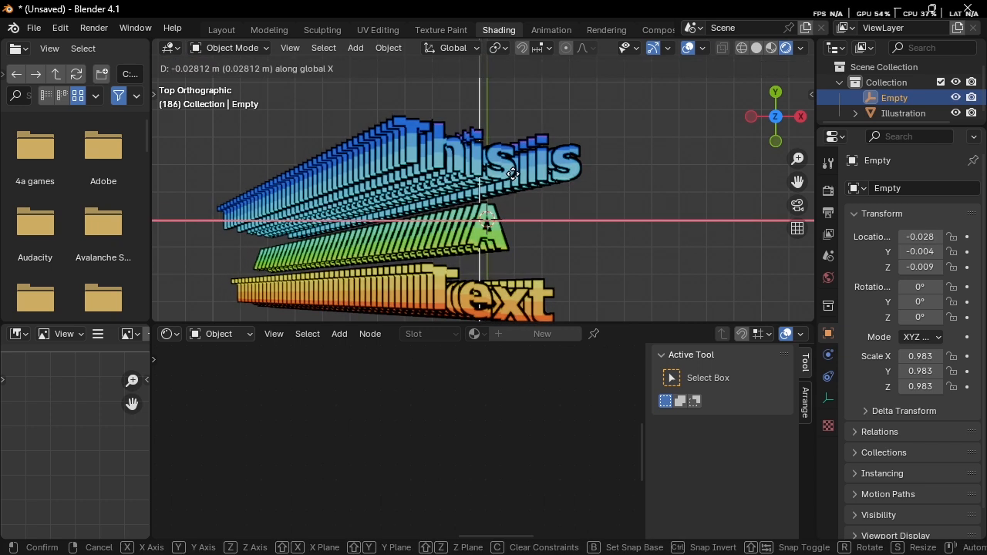
left_click(558, 185)
key("s")
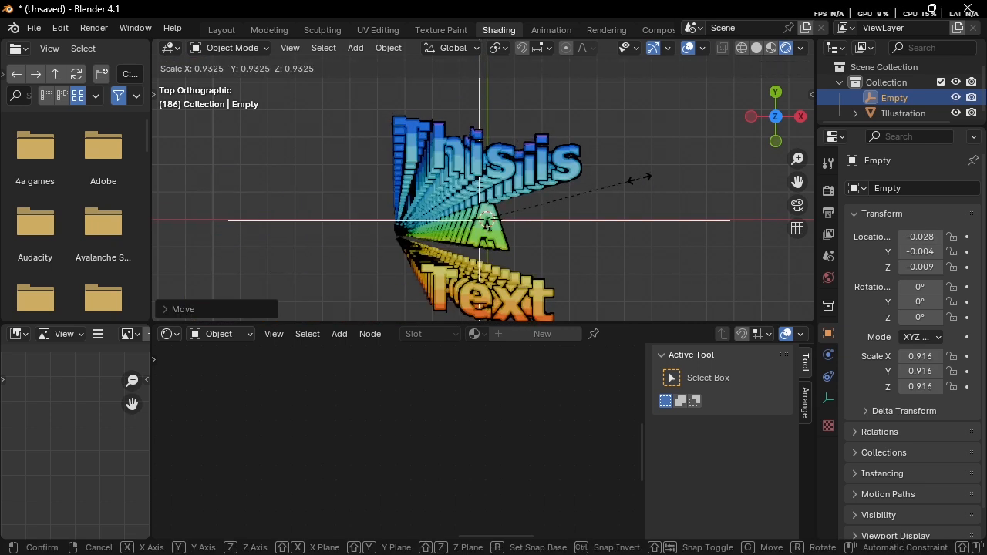
left_click(643, 179)
Move the Empty along X to about 0.032 m and check the array copies in perspective and from above
key("g")
key("x")
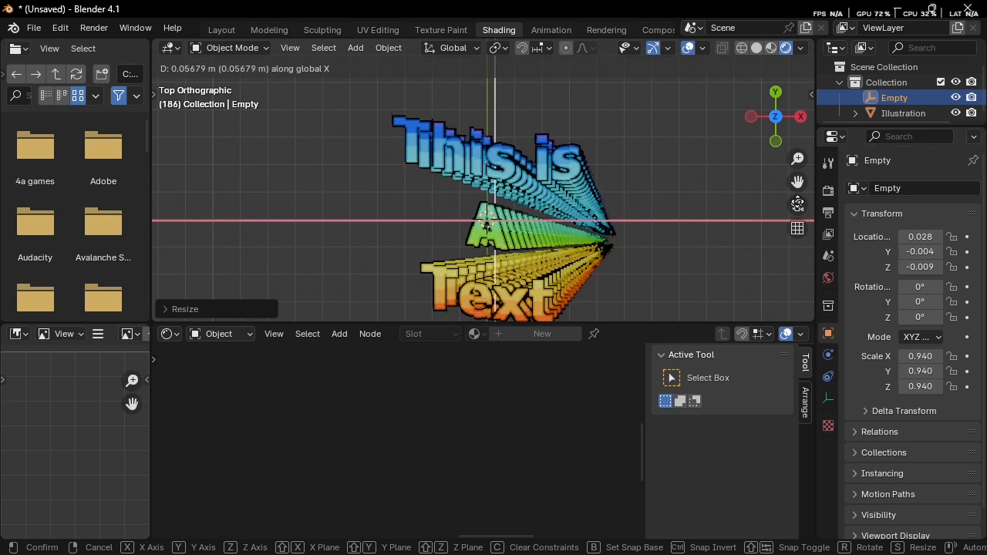
left_click(777, 199)
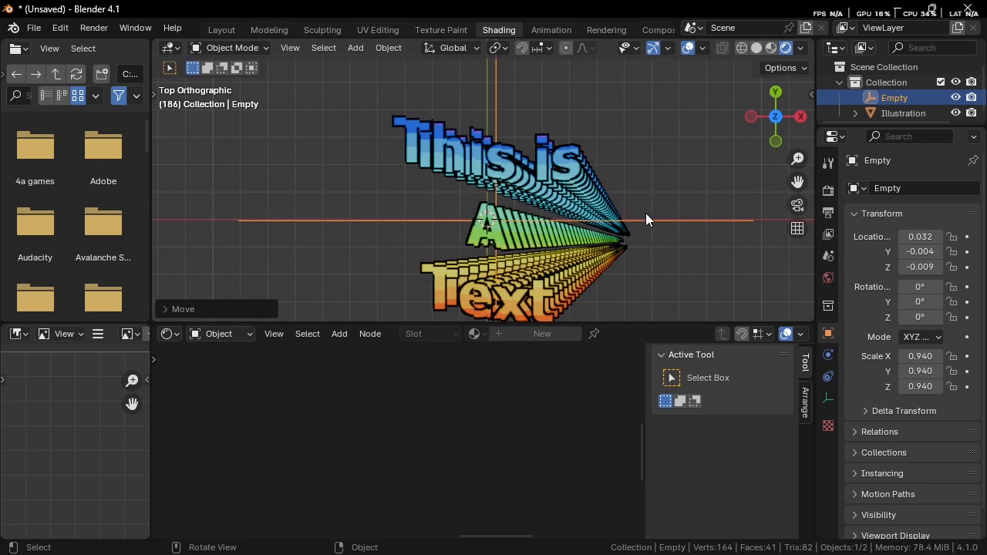
middle_click_drag(646, 218, 560, 375)
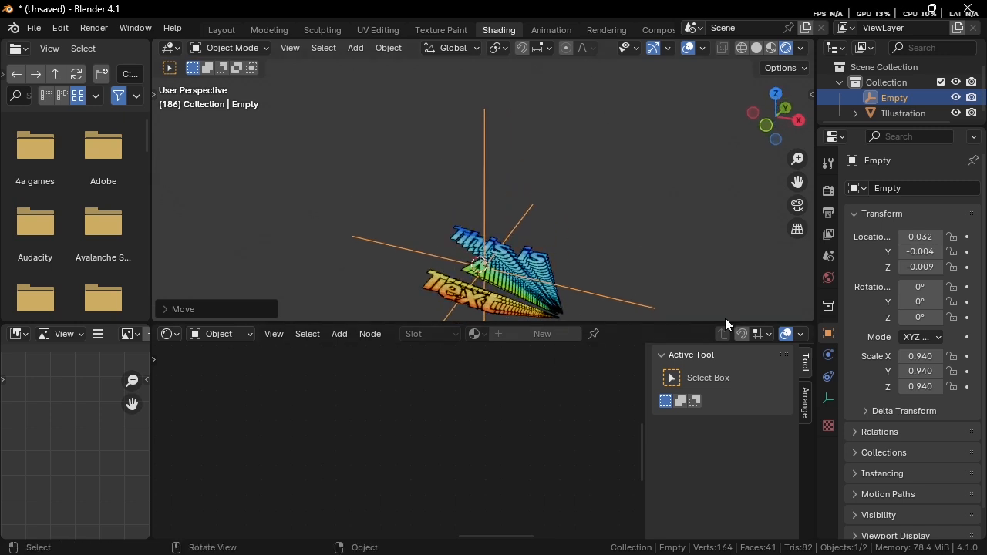
left_click(777, 97)
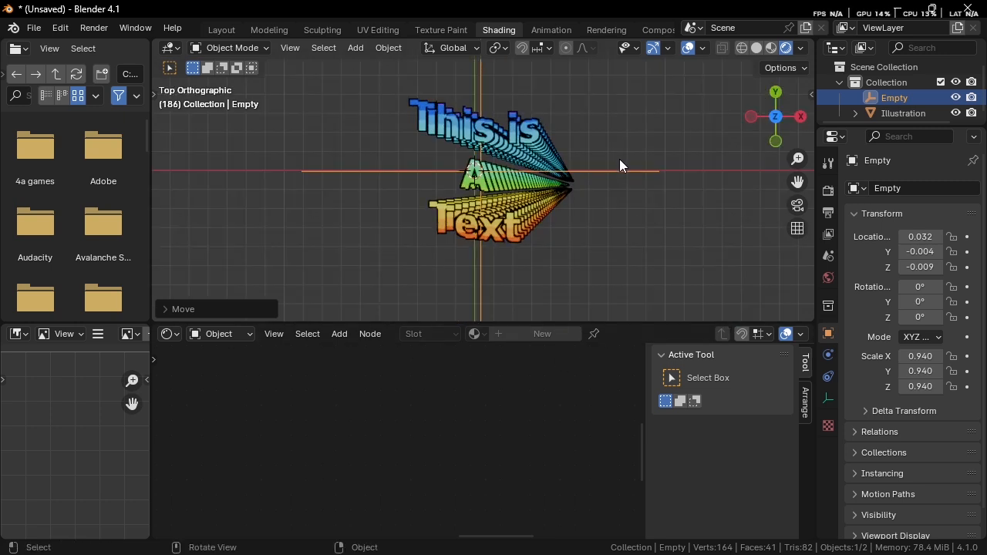
Clear the Empty's scale and play the animation to watch the evenly sized array copies
scroll(633, 161, "up", 1)
key("alt+s")
key("g")
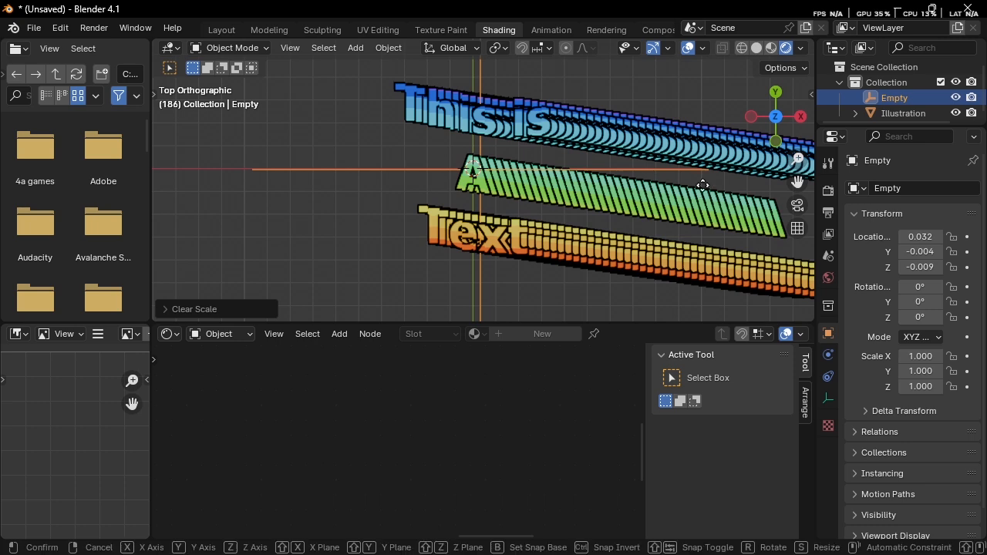
left_click(697, 185)
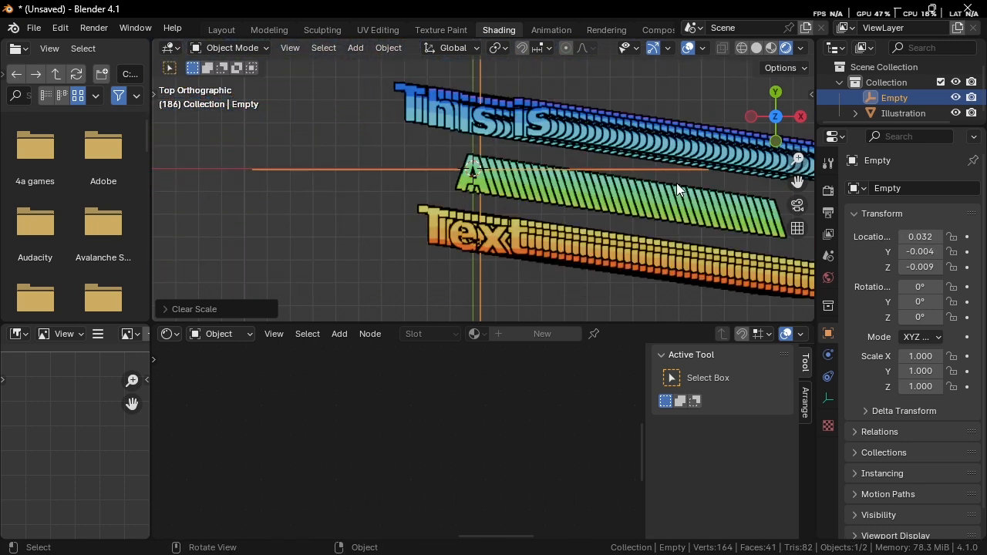
key("space")
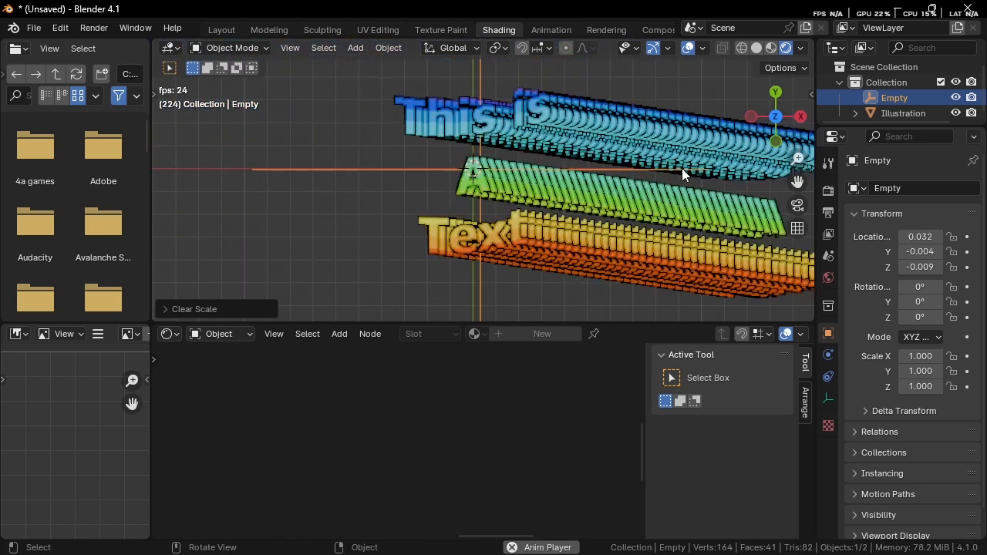
Clear the Empty's location and move it along X to about 0.002 m while the animation plays
key("alt+g")
key("g")
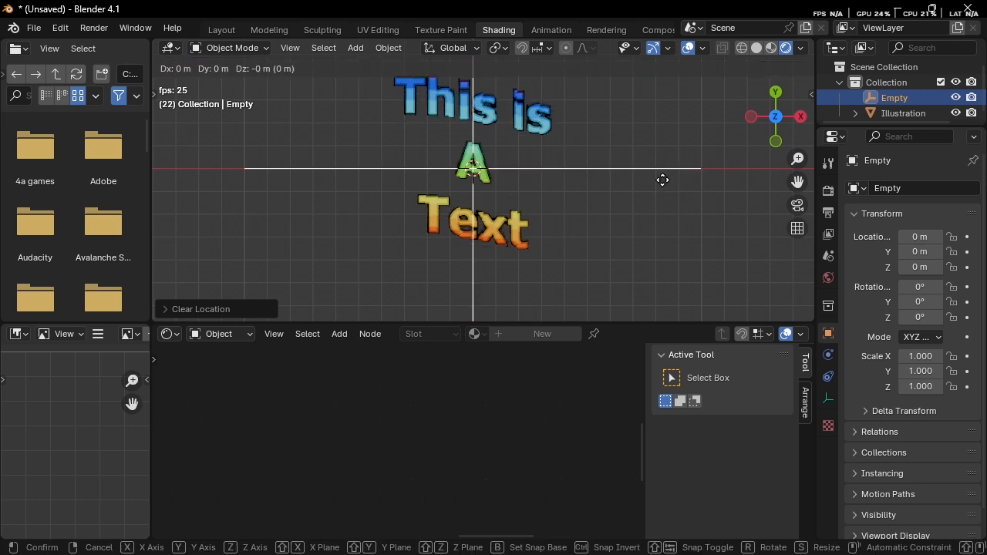
key("x")
left_click(668, 188)
middle_click_drag(667, 188, 663, 171)
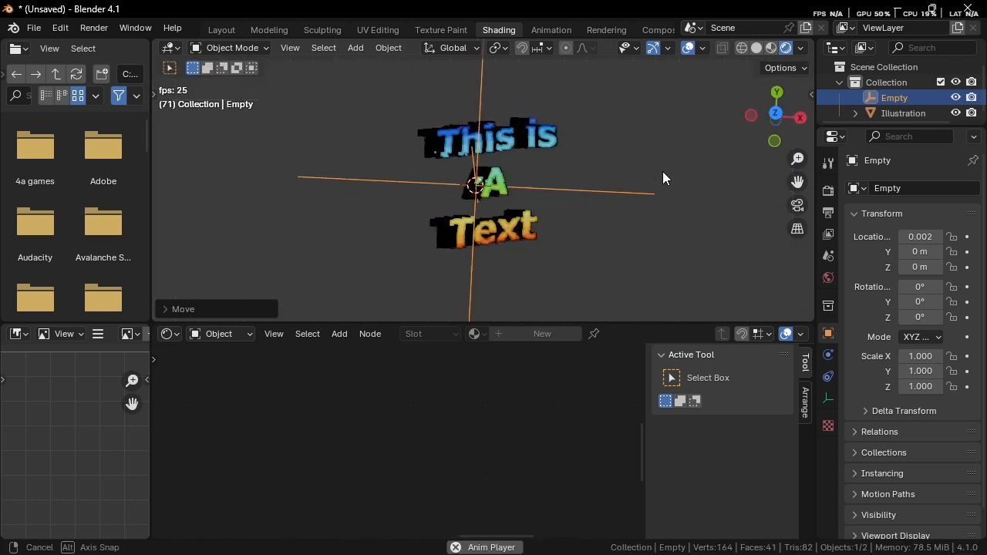
Move the Empty along Z to about -0.030 m, scale it uniformly to about 0.941, and view the result from above
key("g")
key("z")
left_click(662, 176)
key("s")
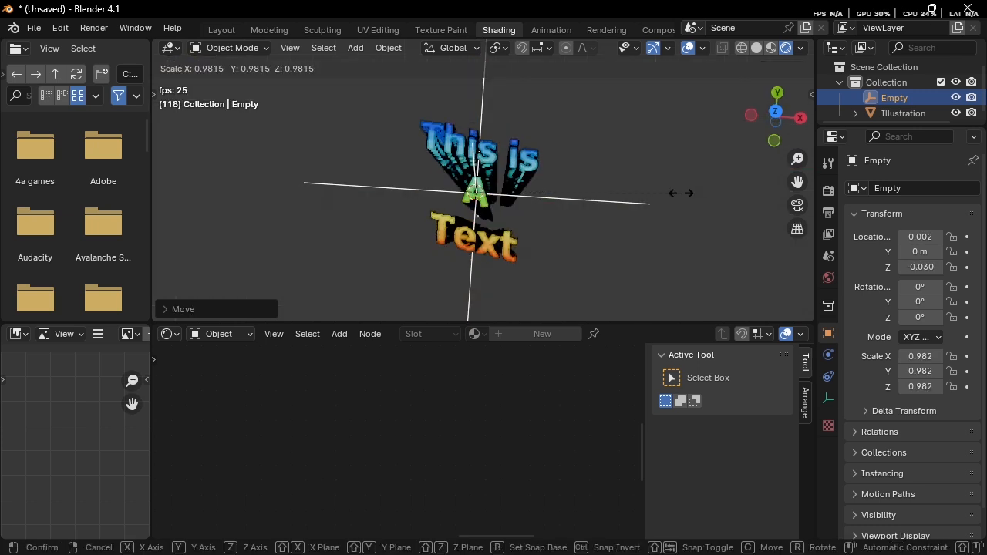
left_click(670, 189)
left_click(775, 112)
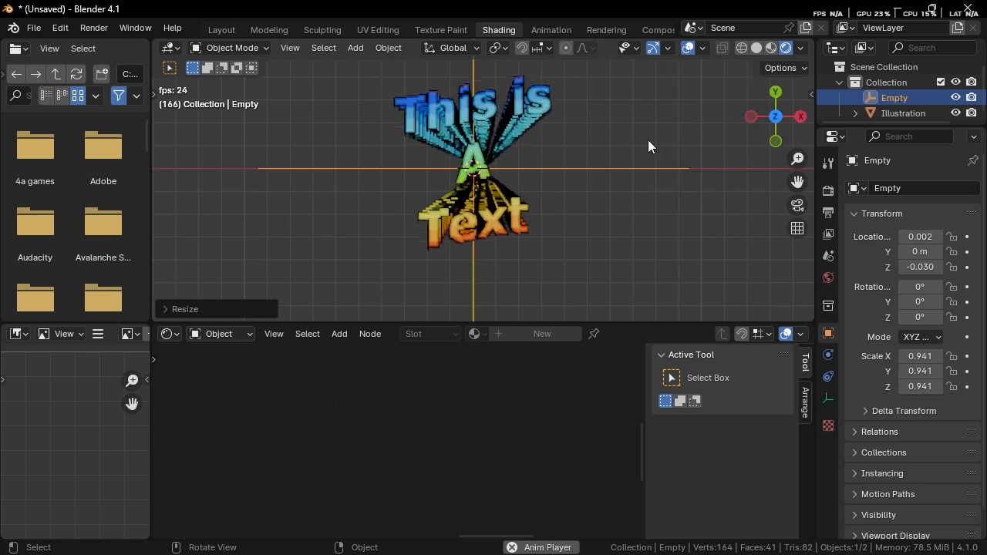
Select the Illustration plane and examine its whole shader node tree, from the texture coordinates to the Material Output
left_click(498, 100)
scroll(473, 384, "down", 5)
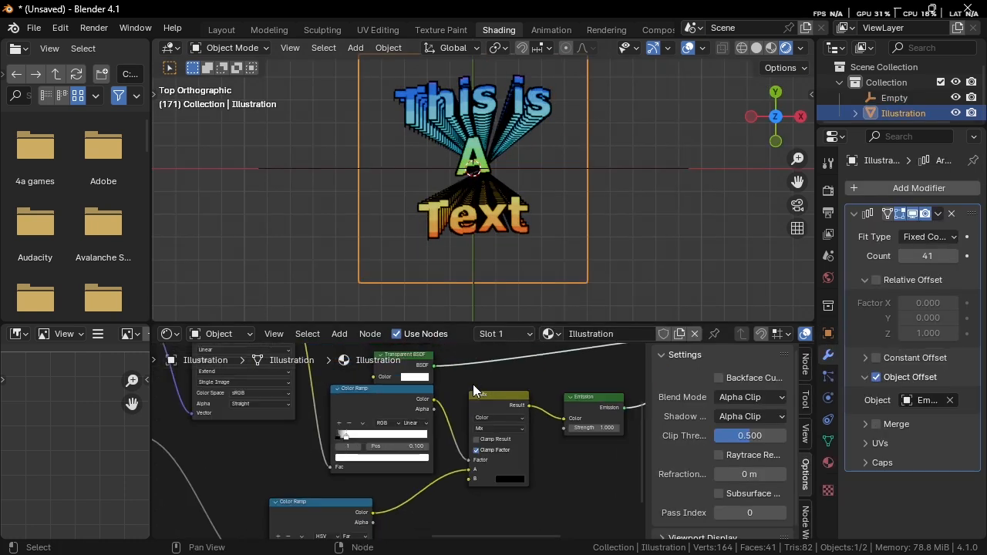
scroll(487, 436, "down", 3)
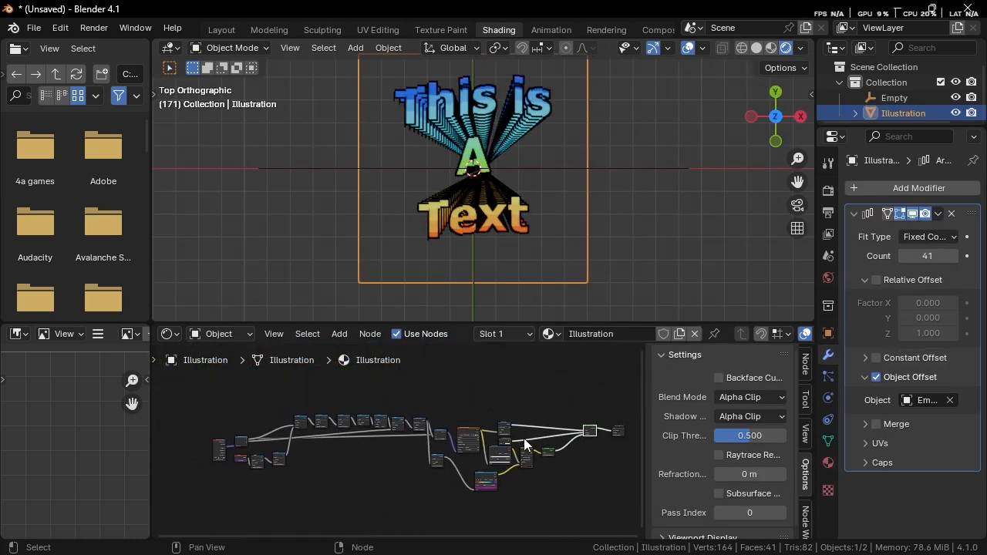
key("ctrl+alt+space")
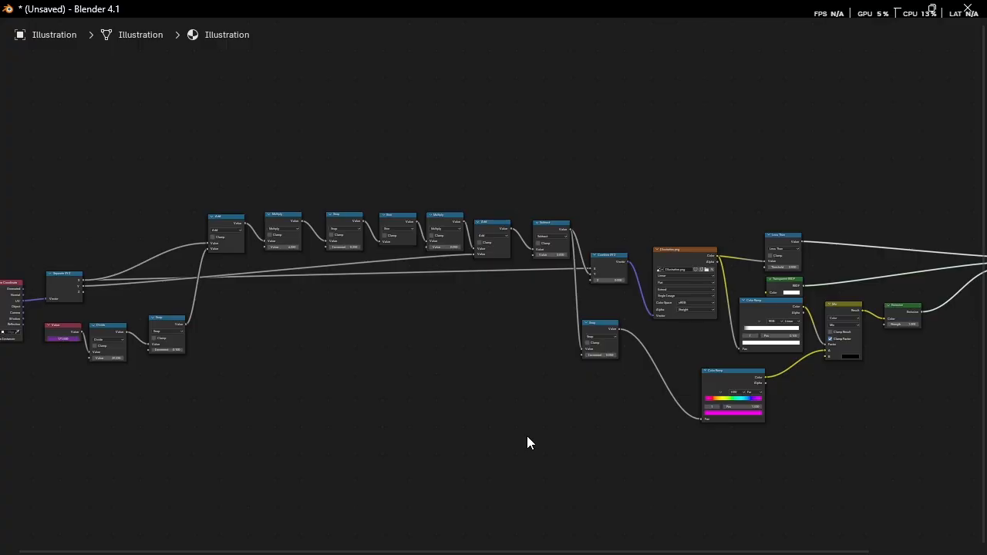
scroll(527, 434, "down", 1)
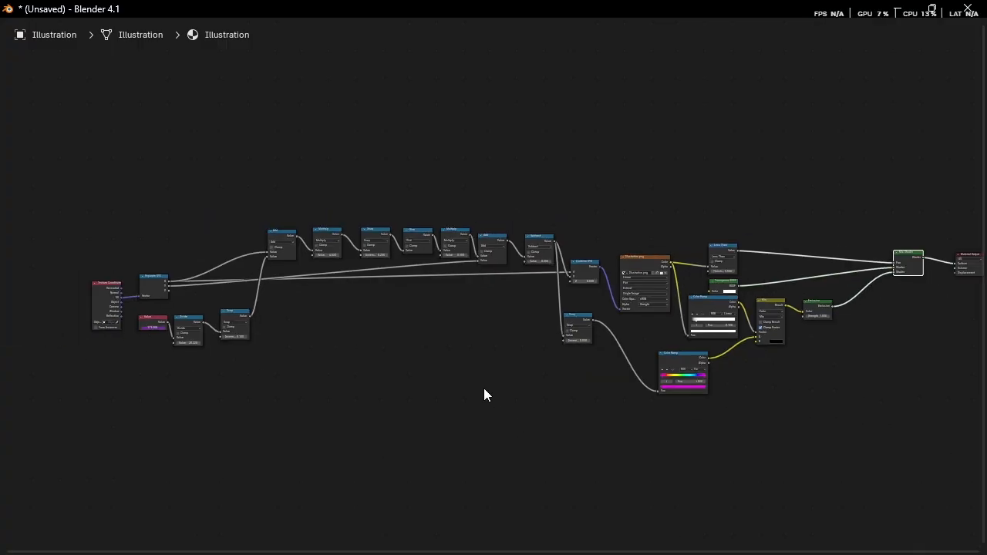
middle_click_drag(563, 371, 494, 373)
scroll(503, 364, "up", 1)
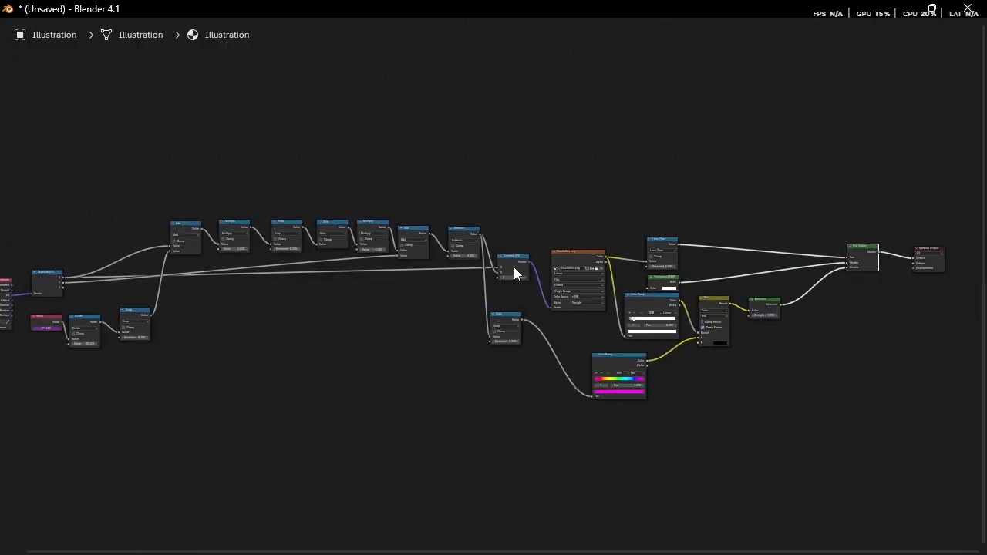
middle_click_drag(513, 267, 610, 303)
key("ctrl+alt+space")
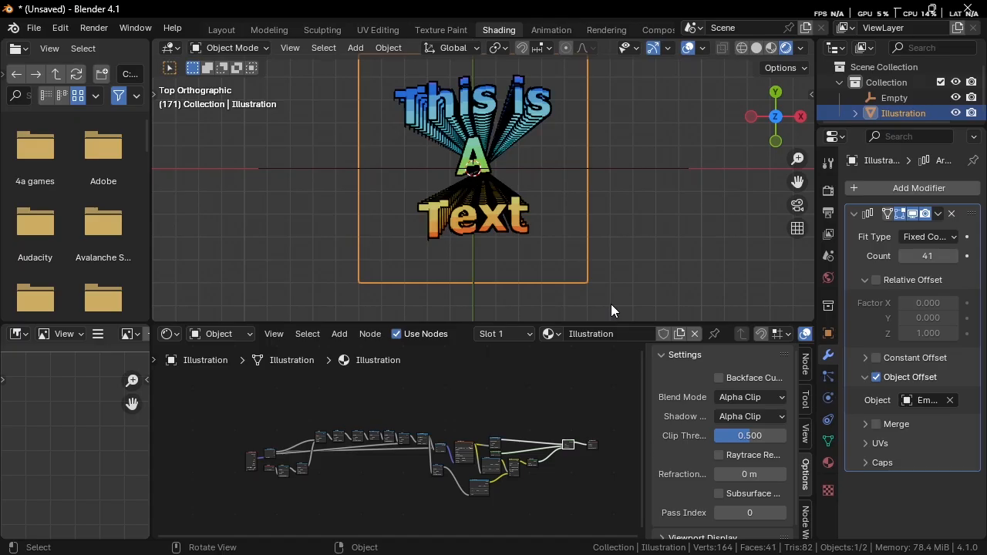
middle_click_drag(262, 407, 422, 403)
scroll(422, 403, "up", 1)
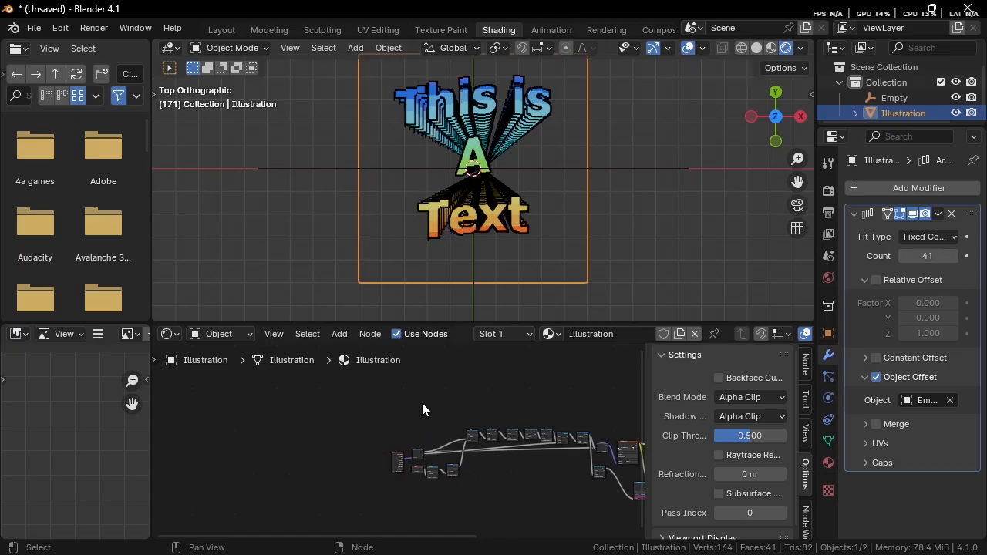
scroll(432, 416, "up", 6)
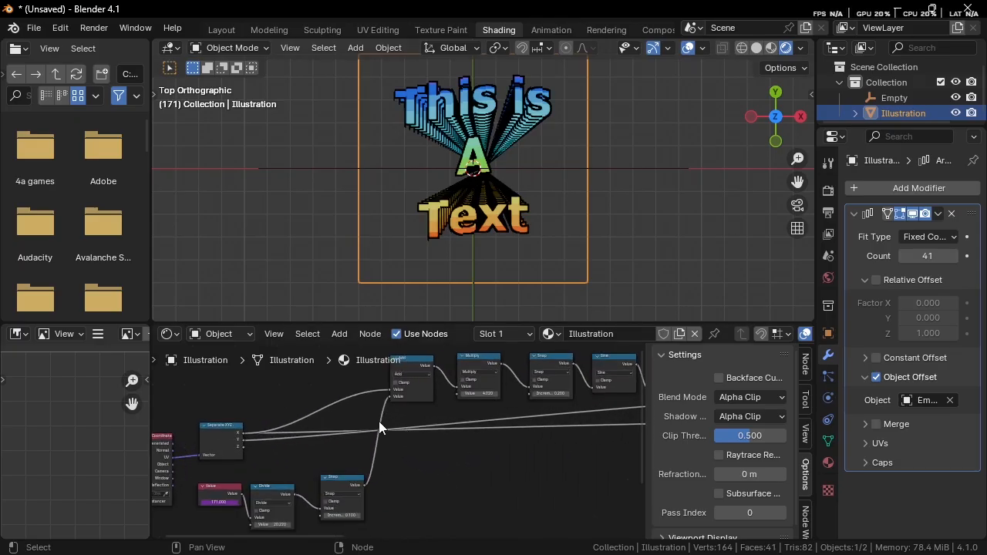
Add a Noise Texture node and place it in the empty space below the wave math nodes
scroll(378, 421, "up", 2)
key("shift+a")
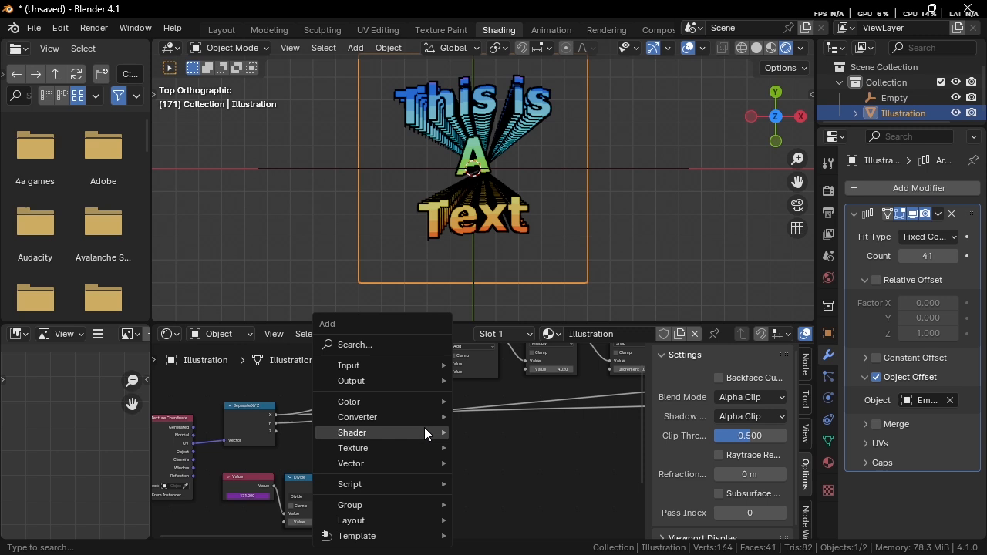
left_click(393, 344)
type("noise")
key("Return")
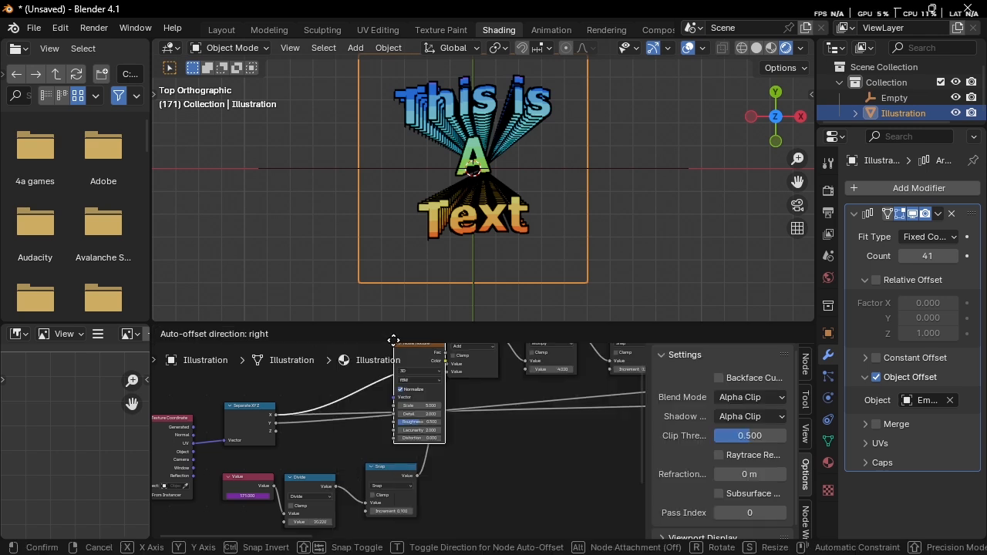
left_click(481, 421)
Connect the Noise Texture's Fac output to the second value of the Multiply node that follows the Sine node
middle_click_drag(481, 420, 302, 458)
scroll(374, 440, "up", 4)
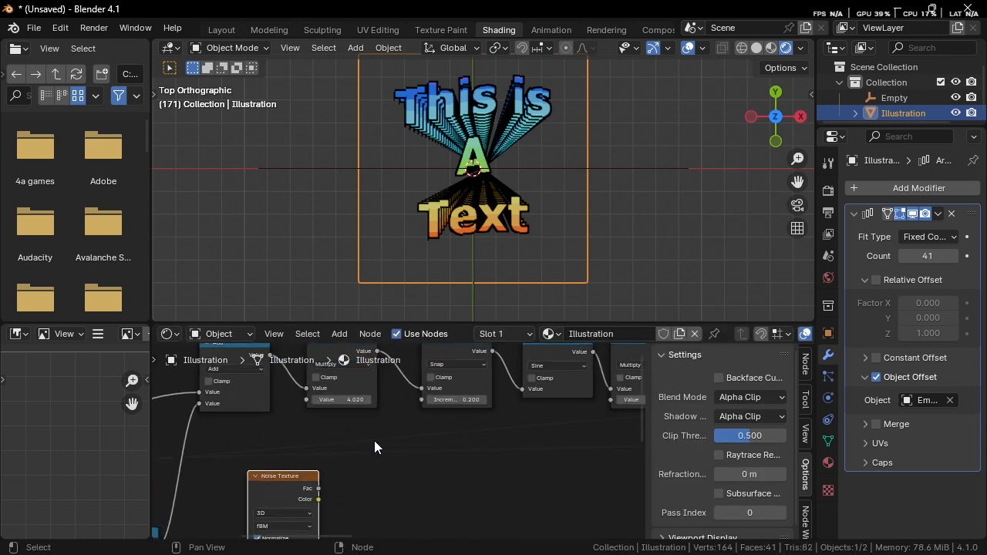
middle_click_drag(401, 434, 416, 392)
scroll(416, 393, "down", 2)
left_click_drag(231, 444, 491, 366)
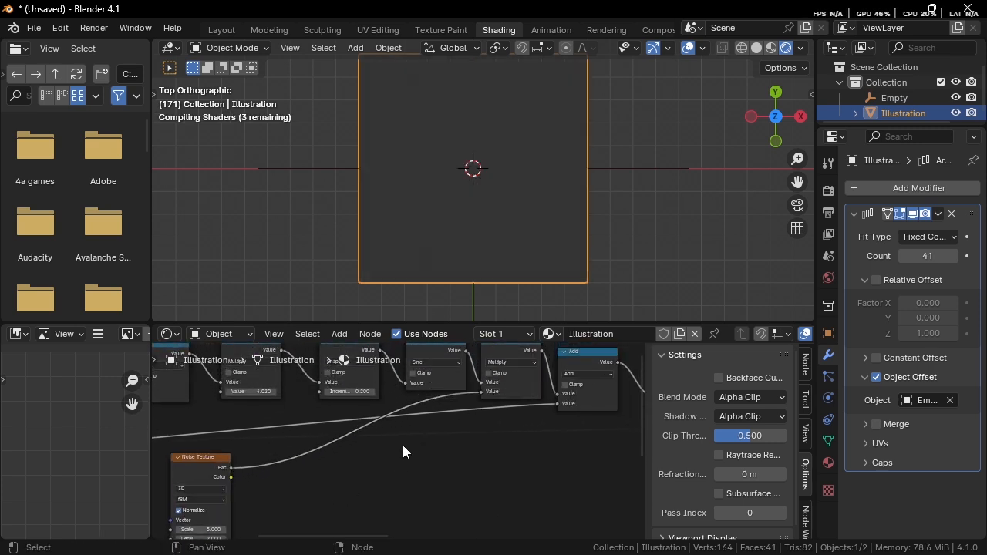
Duplicate the Multiply node and insert the copy on the link between the Noise Texture and the wave's Multiply node
middle_click_drag(403, 445, 399, 428)
left_click(312, 415)
key("shift+a")
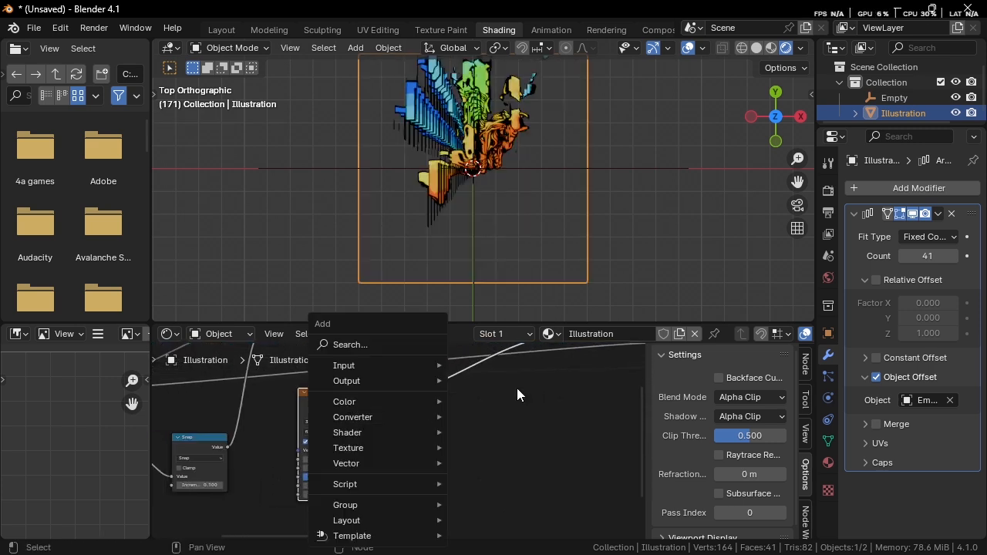
middle_click_drag(508, 416, 450, 478)
left_click(559, 384)
key("shift+d")
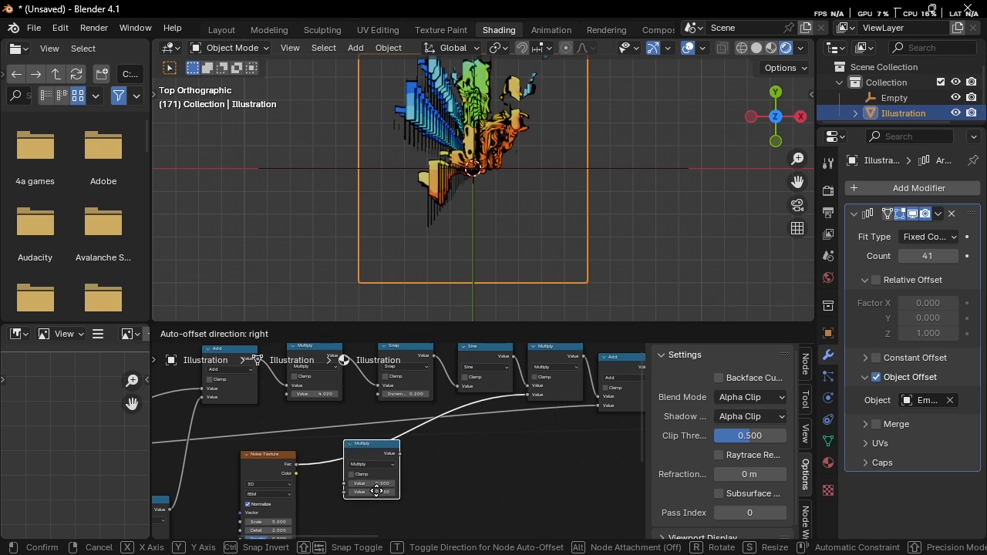
left_click(380, 480)
Set the new Multiply node's value to 0.250 and play the animation to check the noise-driven wave strength
scroll(477, 464, "up", 2)
scroll(488, 481, "up", 1)
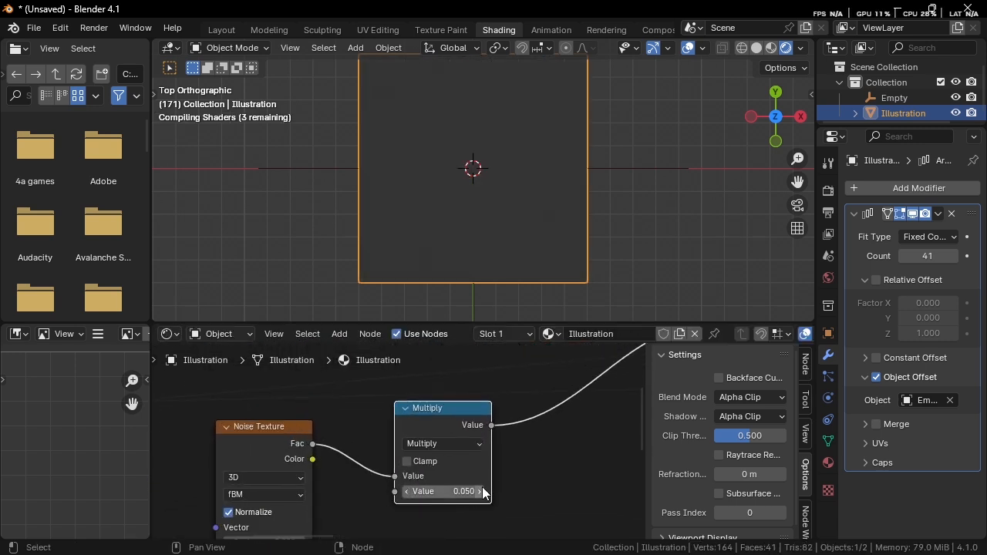
left_click_drag(451, 493, 486, 493)
key("space")
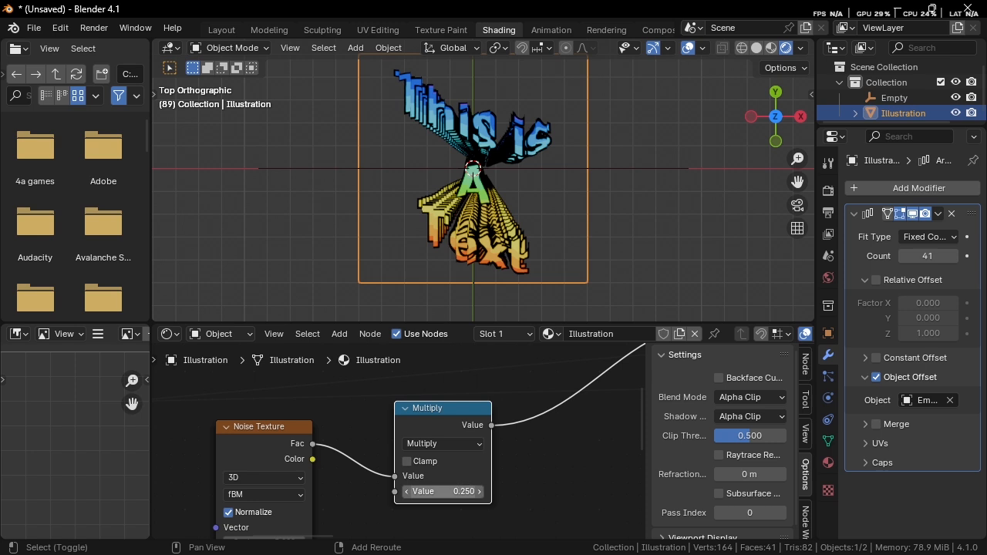
Try a negative multiplier of about -0.55 on the noise's Multiply node while playing the animation
left_click_drag(463, 491, 360, 491)
key("space")
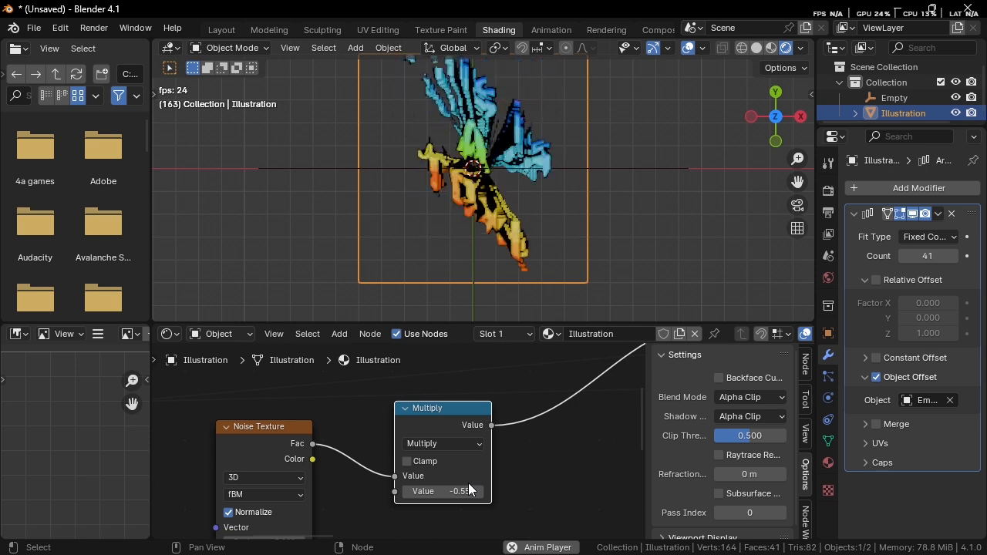
scroll(496, 438, "down", 2)
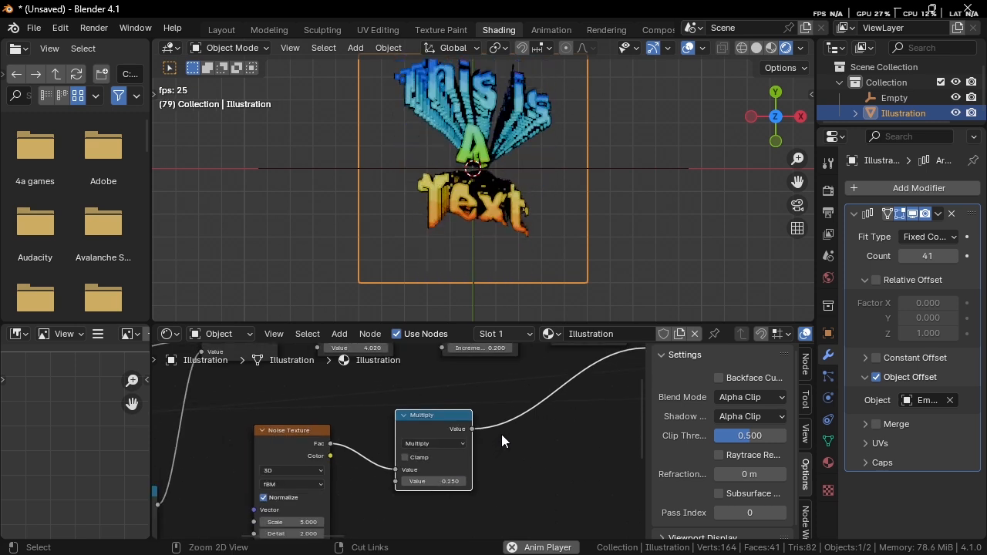